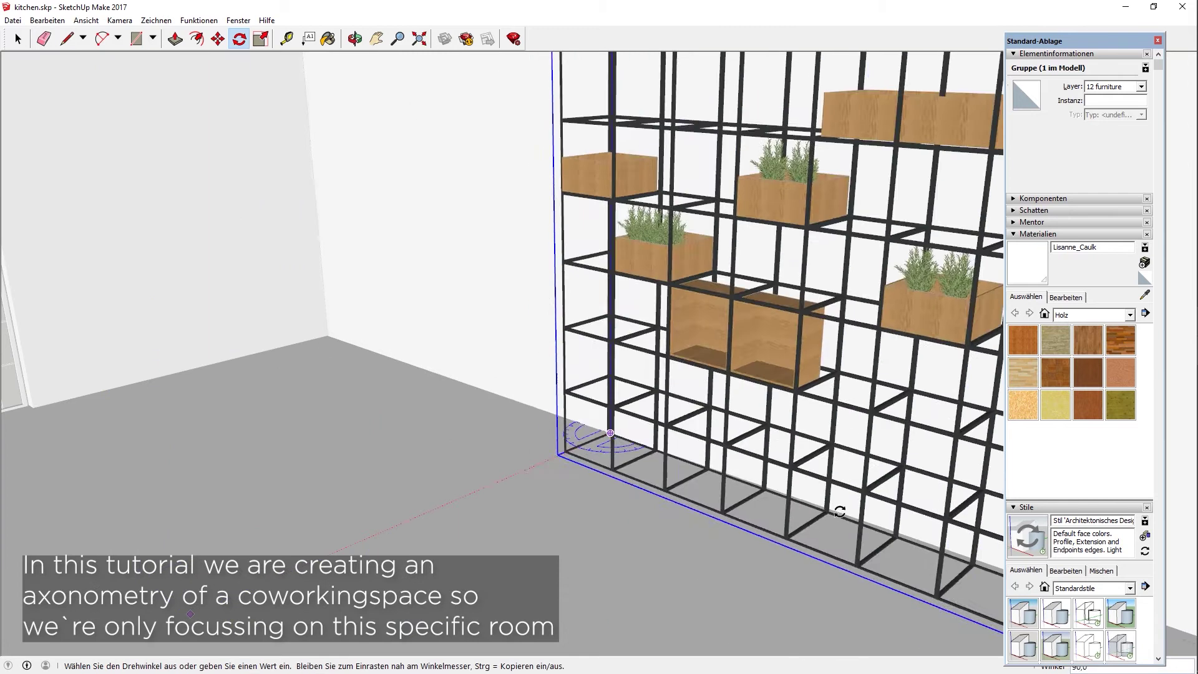
Rotate the metal shelf grid 90° and move it into the corner against the back wall.
left_click(841, 512)
scroll(494, 511, "down", 5)
left_click(217, 38)
scroll(547, 510, "up", 8)
scroll(545, 510, "down", 6)
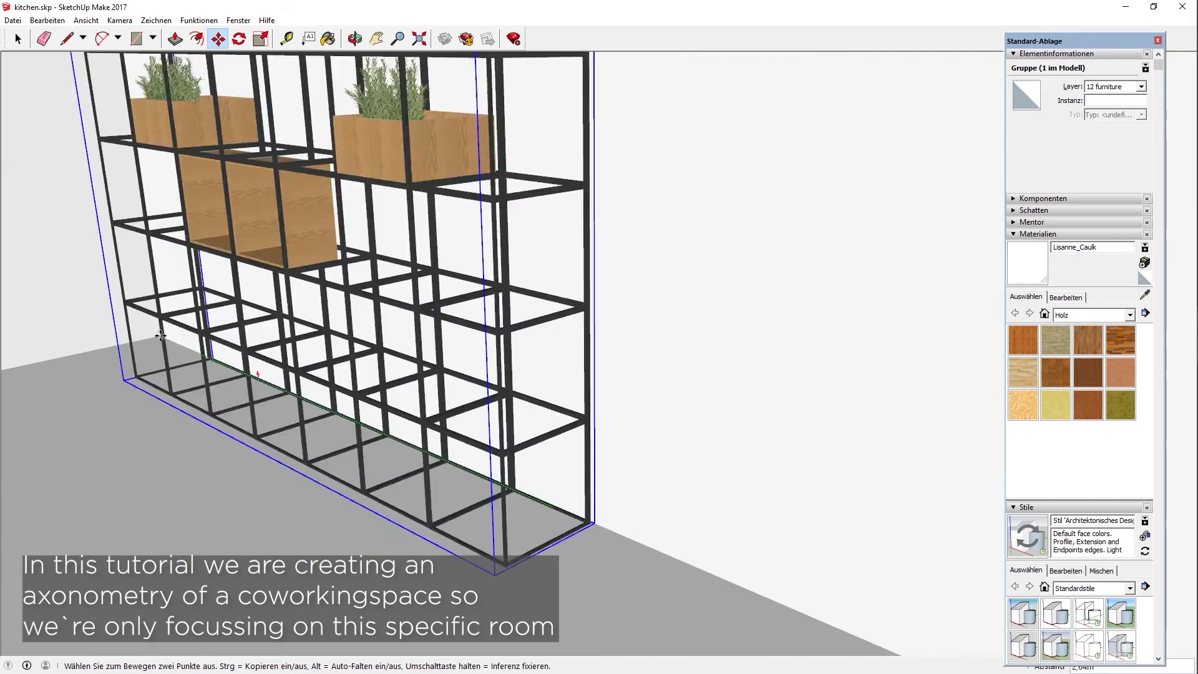
scroll(657, 532, "up", 8)
scroll(793, 537, "down", 10)
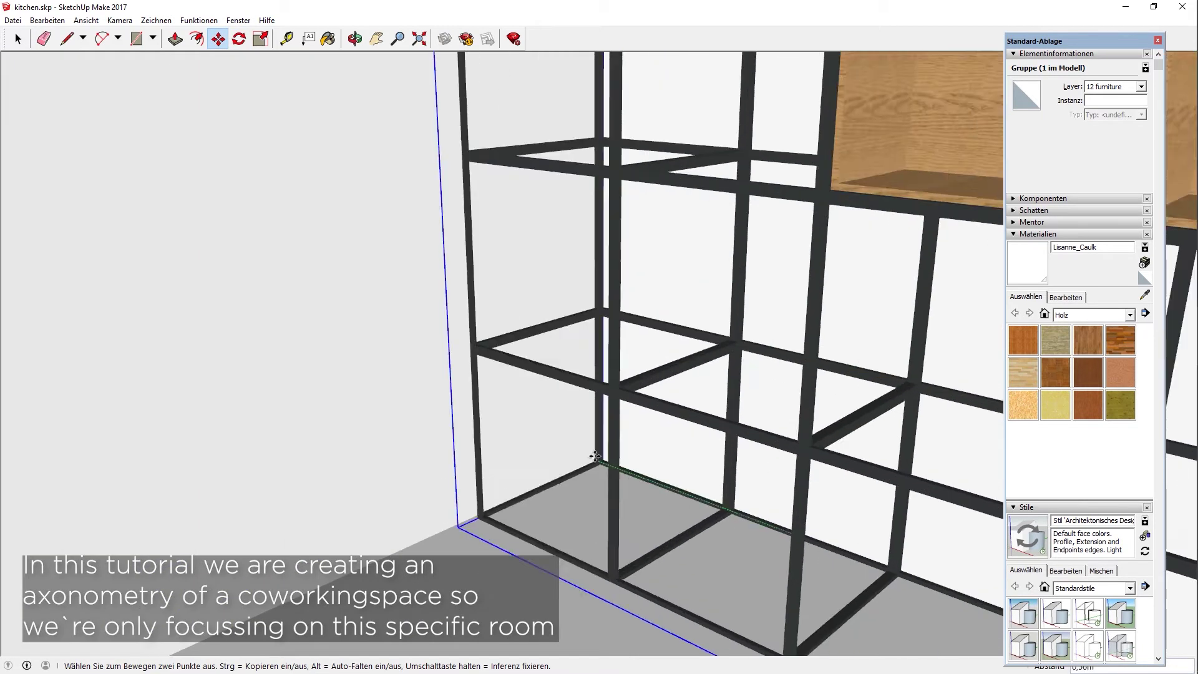
scroll(118, 321, "up", 1)
scroll(484, 379, "down", 10)
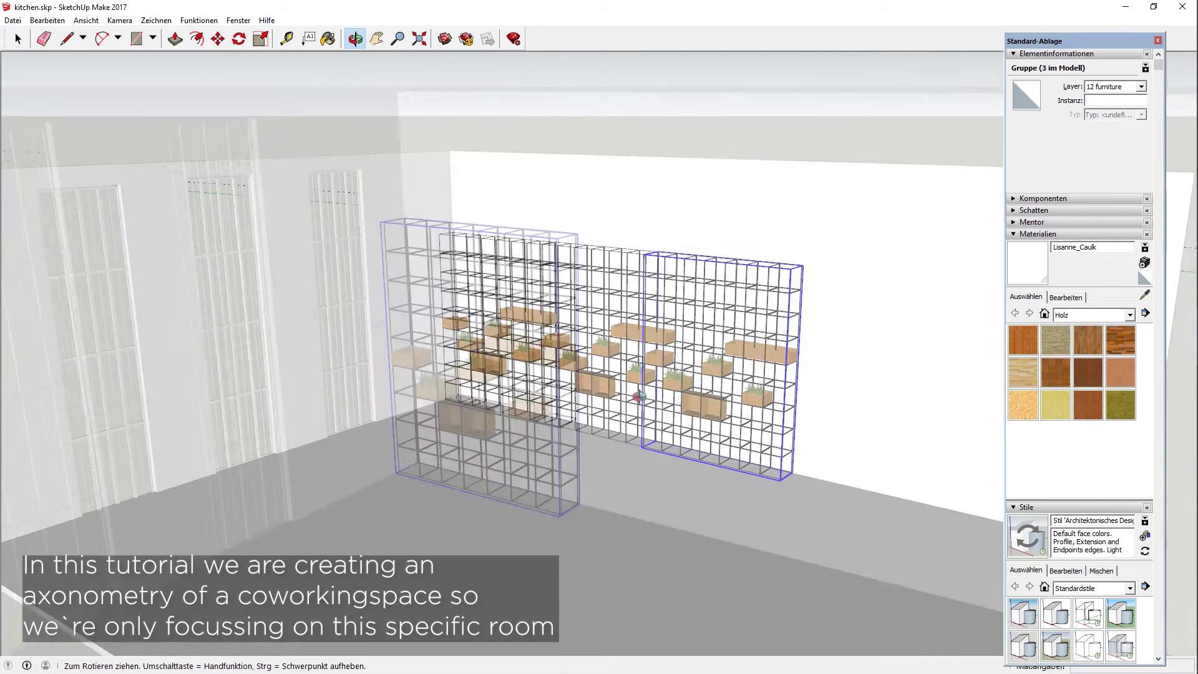
Shorten the room by pushing the floor and wall faces at its open end inward.
key("p")
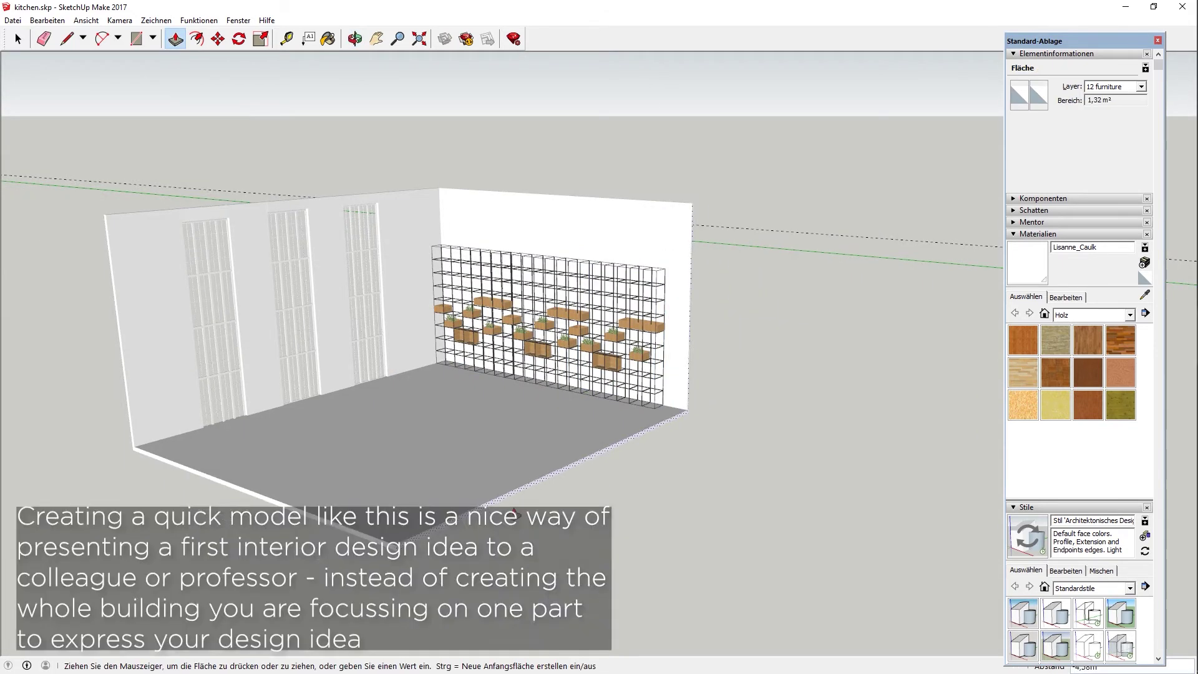
scroll(709, 534, "down", 5)
scroll(411, 408, "up", 10)
Draw a long, narrow rectangle on the floor in front of the shelf wall and extrude it upward as a counter block.
key("r")
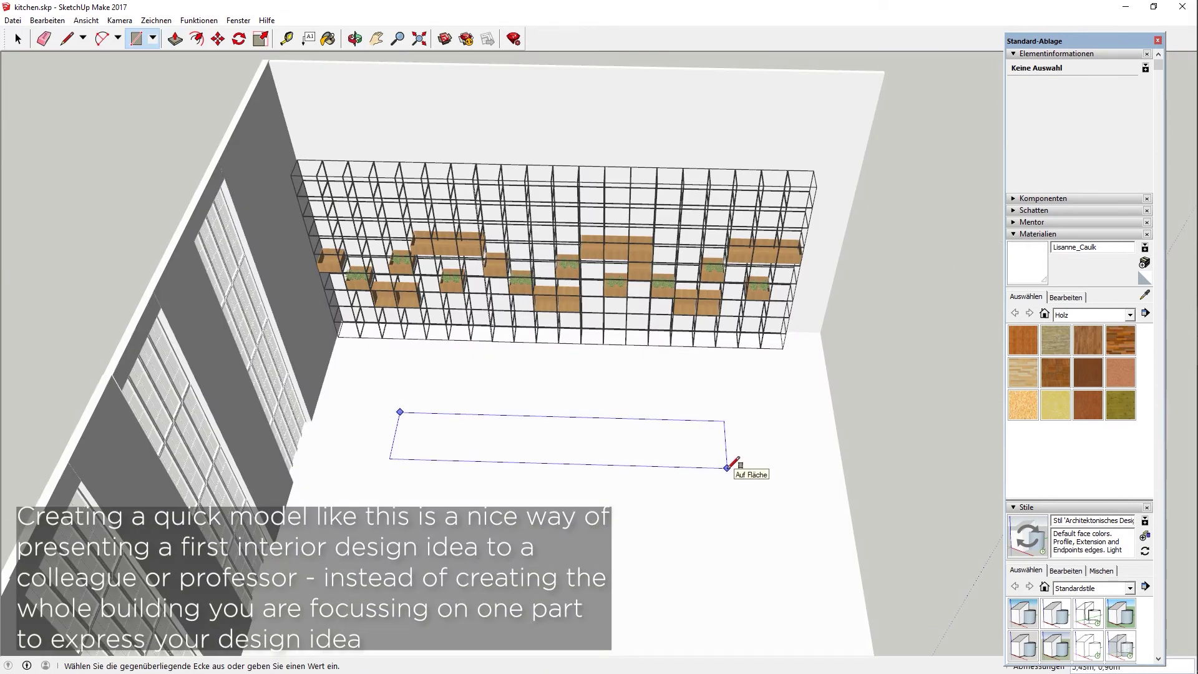
left_click(175, 40)
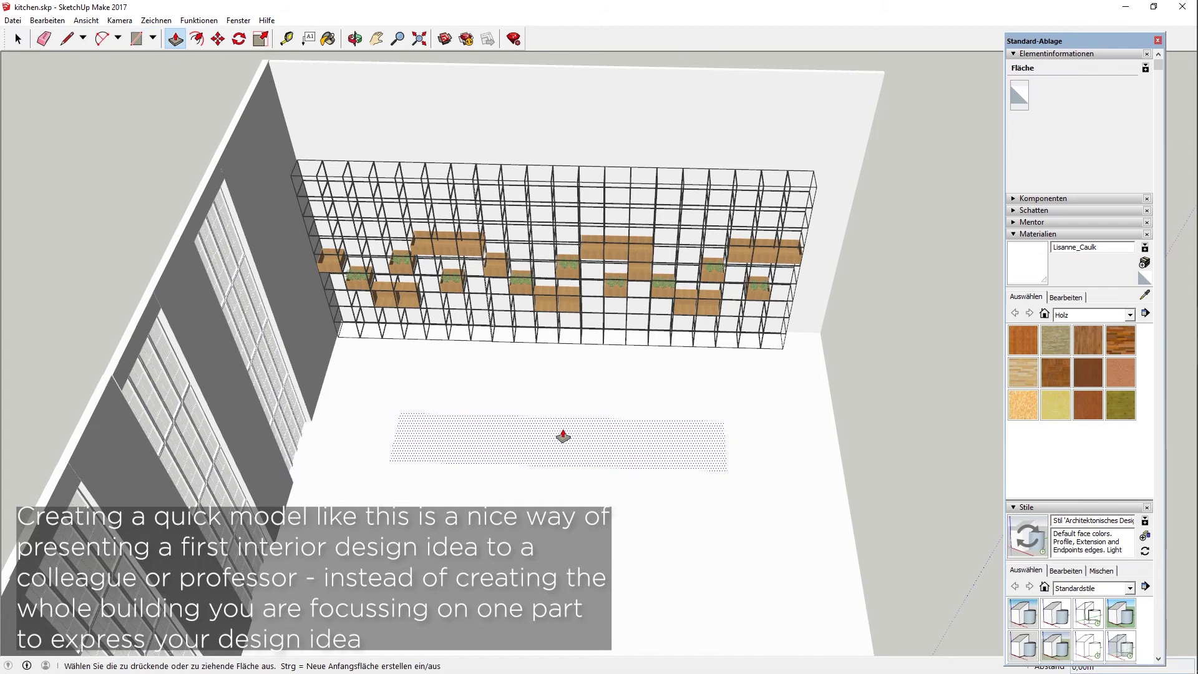
left_click_drag(561, 433, 561, 388)
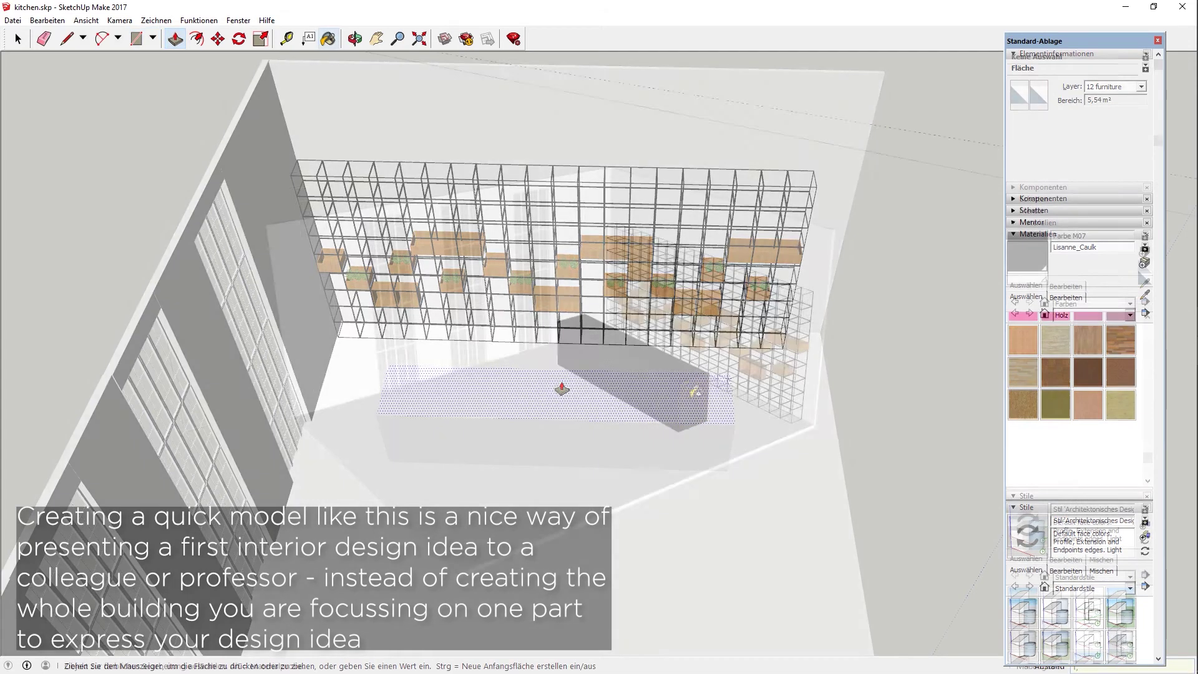
Paint the tall windows' frames with the dark grey Farbe M07.
scroll(440, 426, "up", 10)
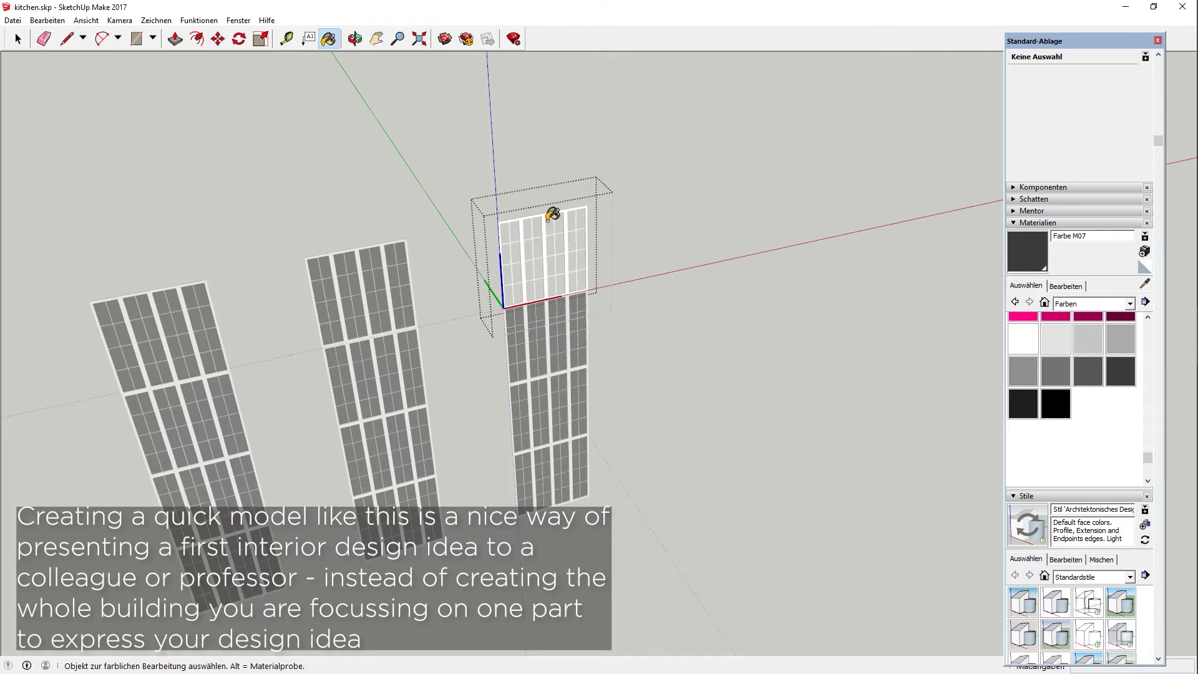
left_click(552, 214)
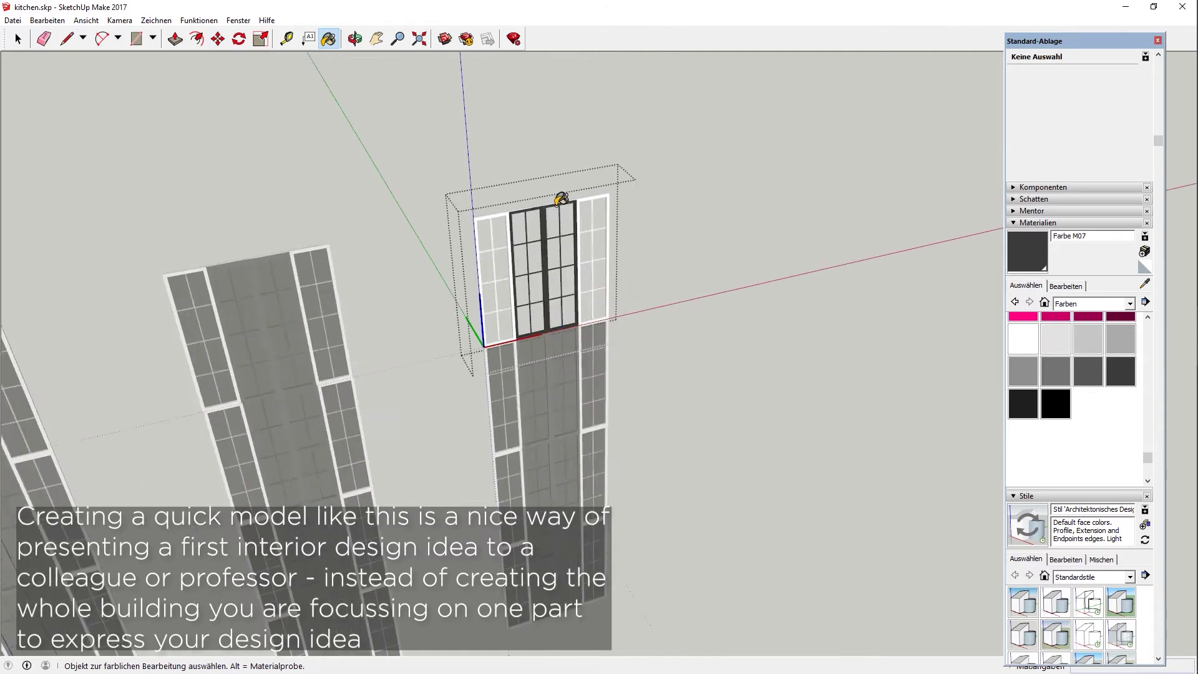
left_click(18, 42)
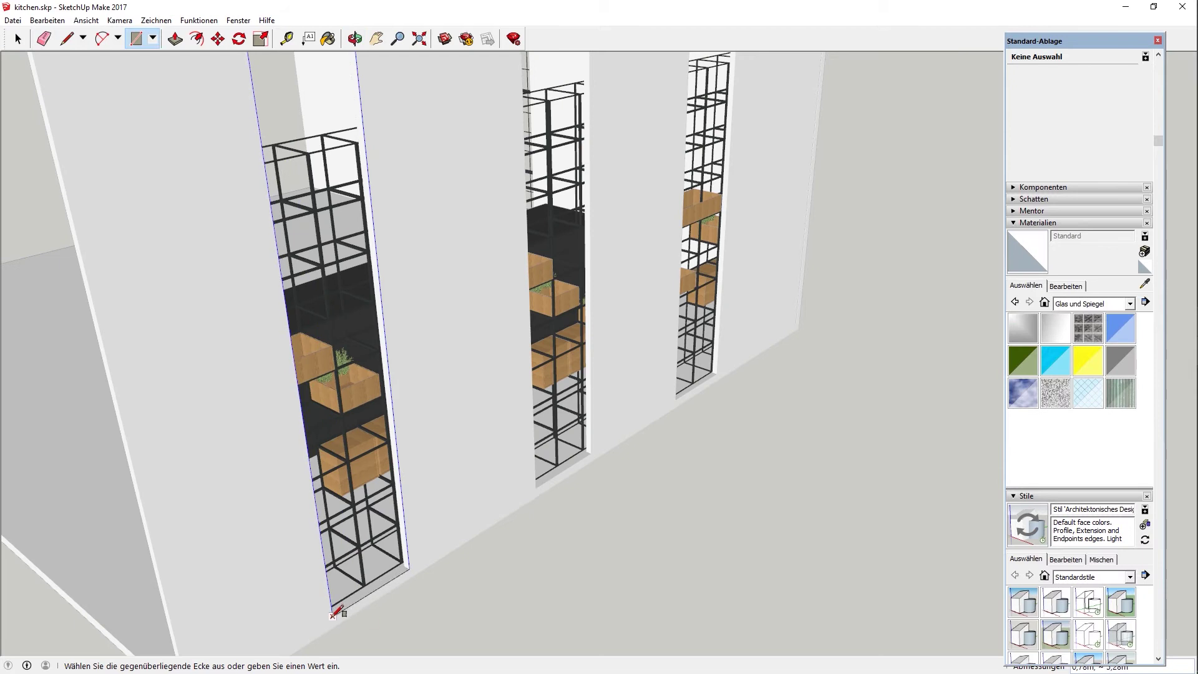
Close the window opening in the shelf wall with a rectangle and paint the panes with Transluzentes Glas grau.
left_click(336, 623)
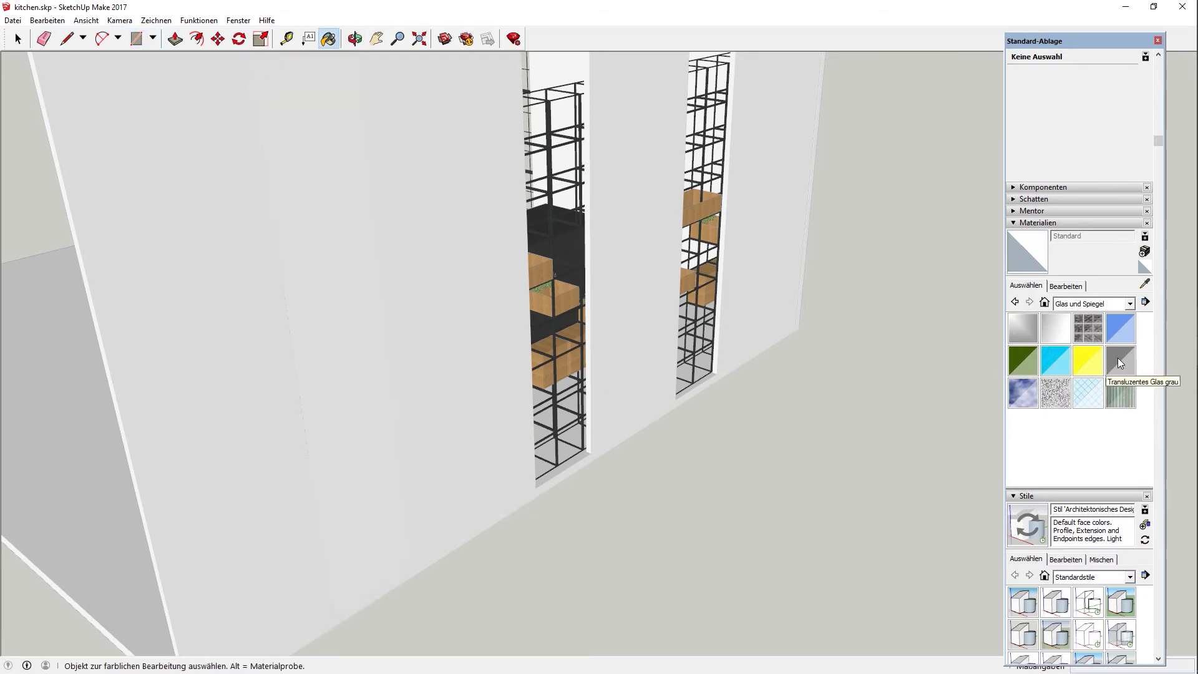
left_click(1117, 360)
left_click(378, 341)
scroll(480, 561, "down", 3)
left_click(577, 203)
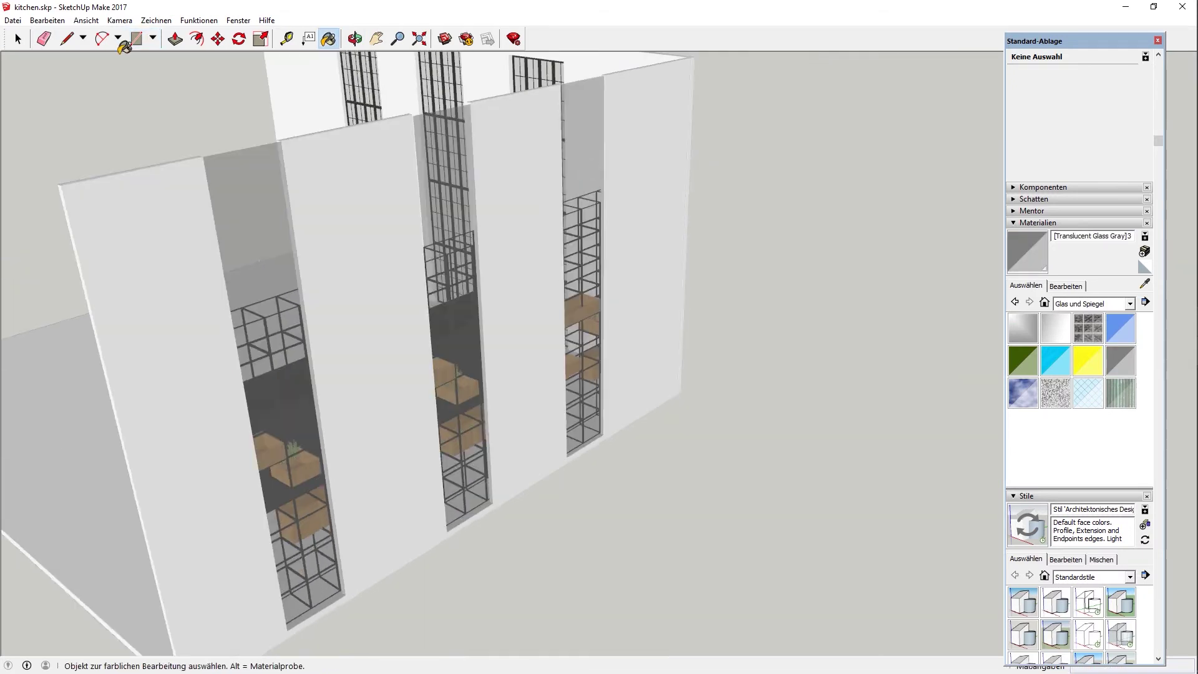
Paste the copied group of wooden boxes into the upper part of the shelf grid.
left_click(17, 38)
scroll(534, 462, "down", 3)
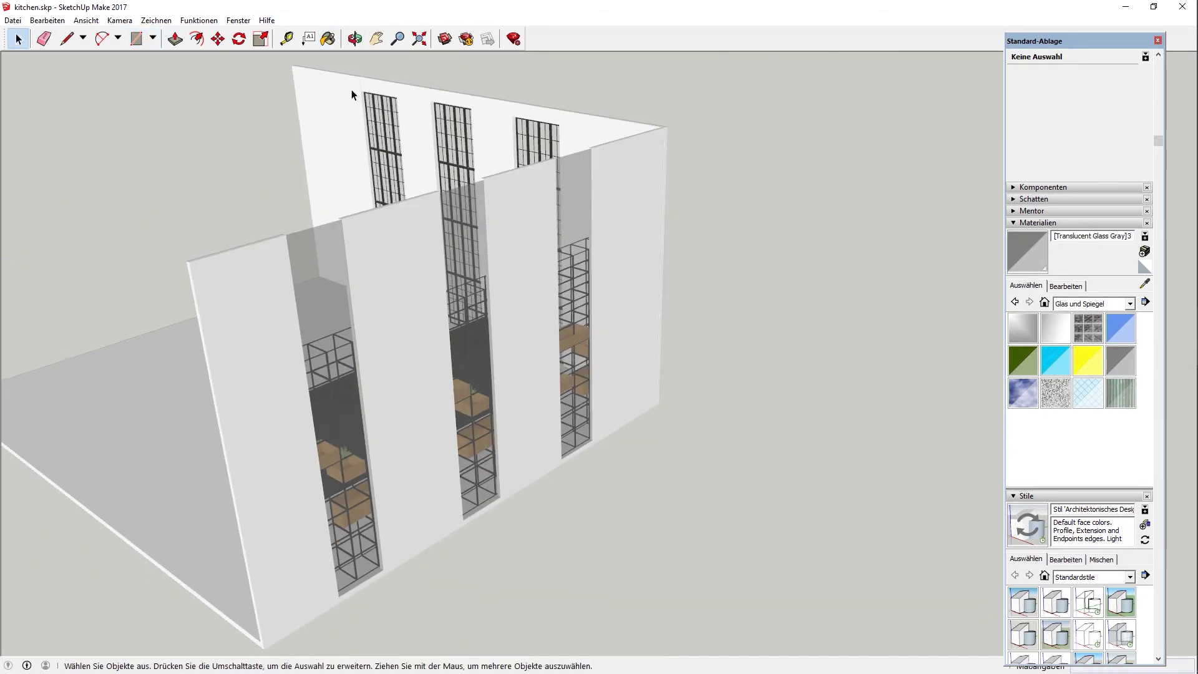
middle_click_drag(350, 94, 811, 106)
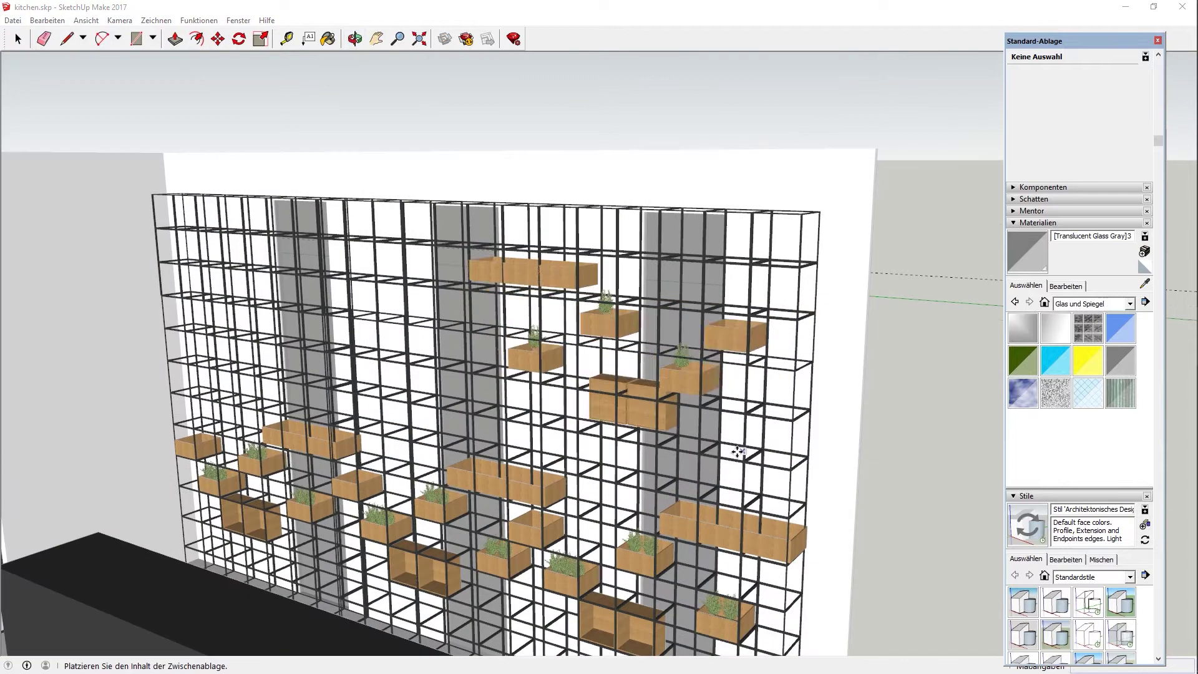
left_click(738, 451)
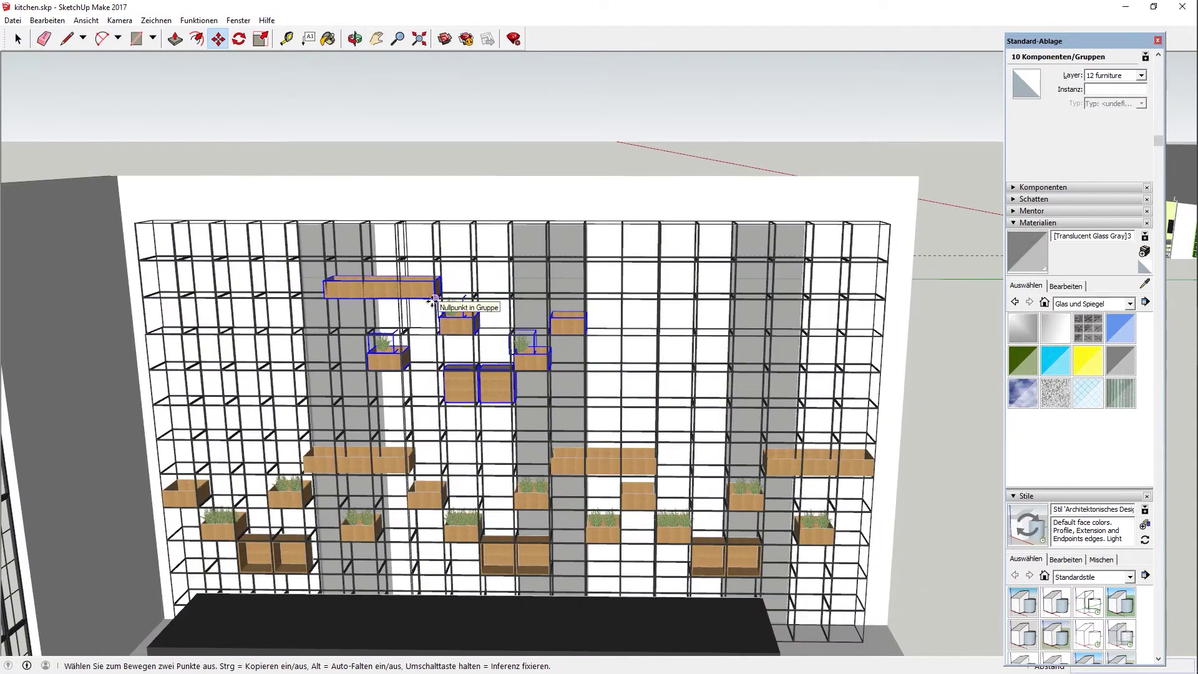
Copy the ten upper boxes across to the other half of the shelf grid, then copy the planter boxes into its empty side.
key("ctrl")
left_click(439, 298)
left_click(735, 300)
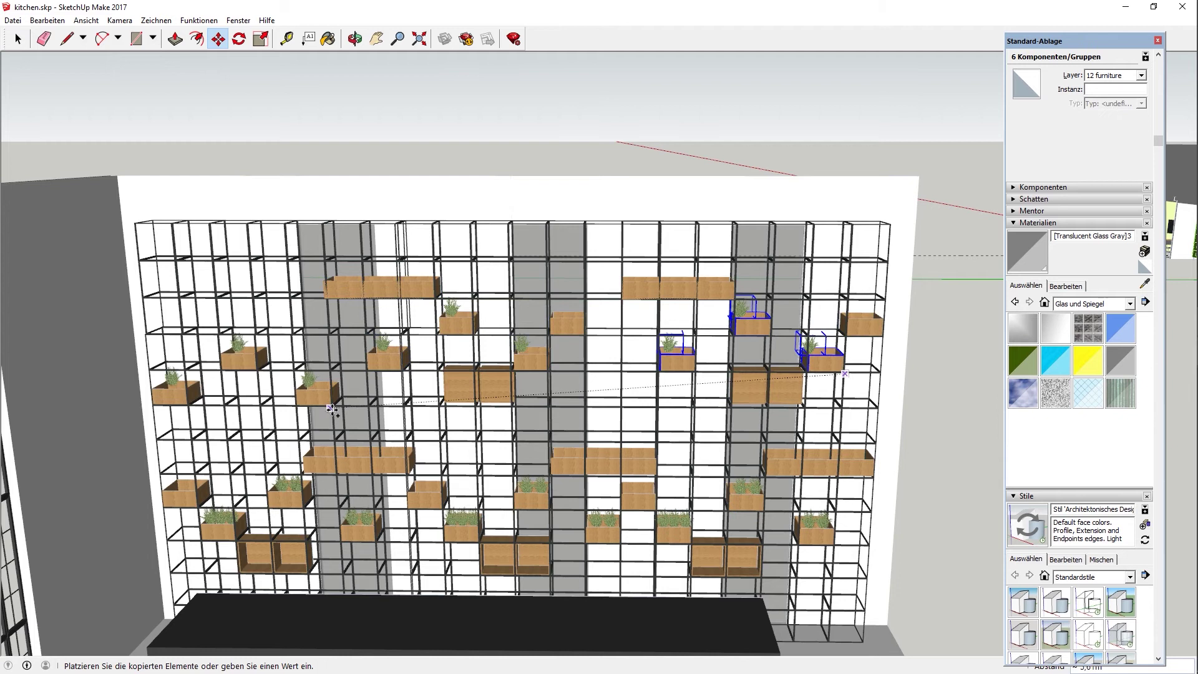
left_click(332, 409)
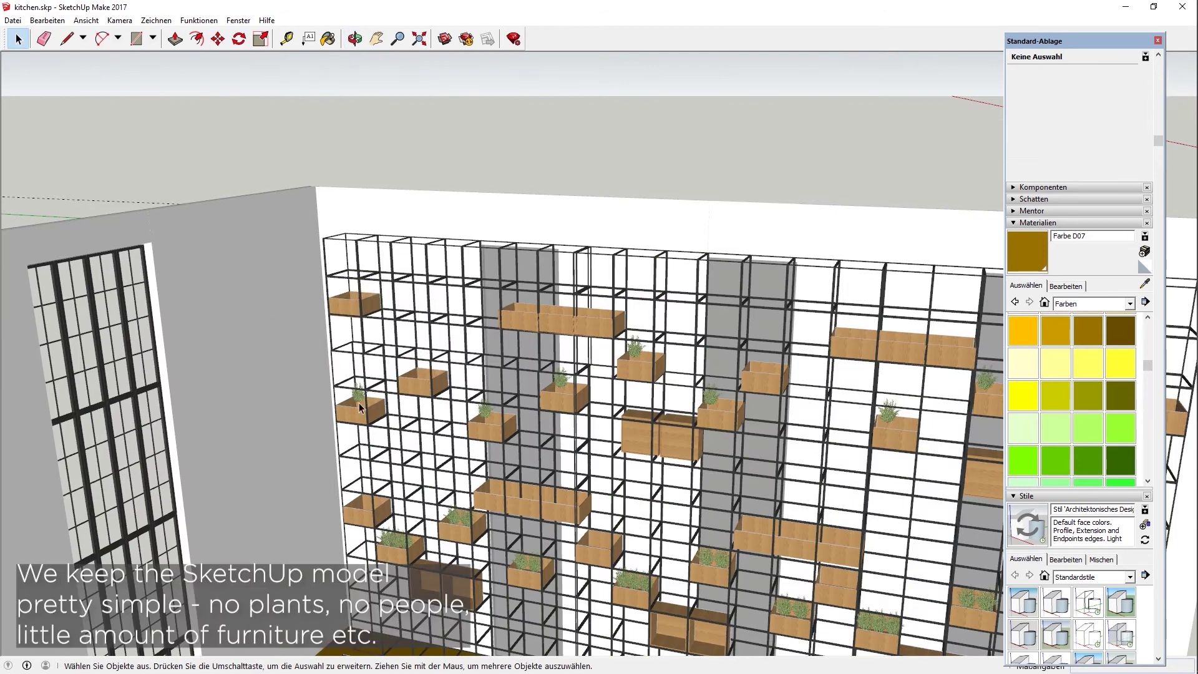
Delete the plants from the wooden boxes on the shelf wall.
left_click(399, 544)
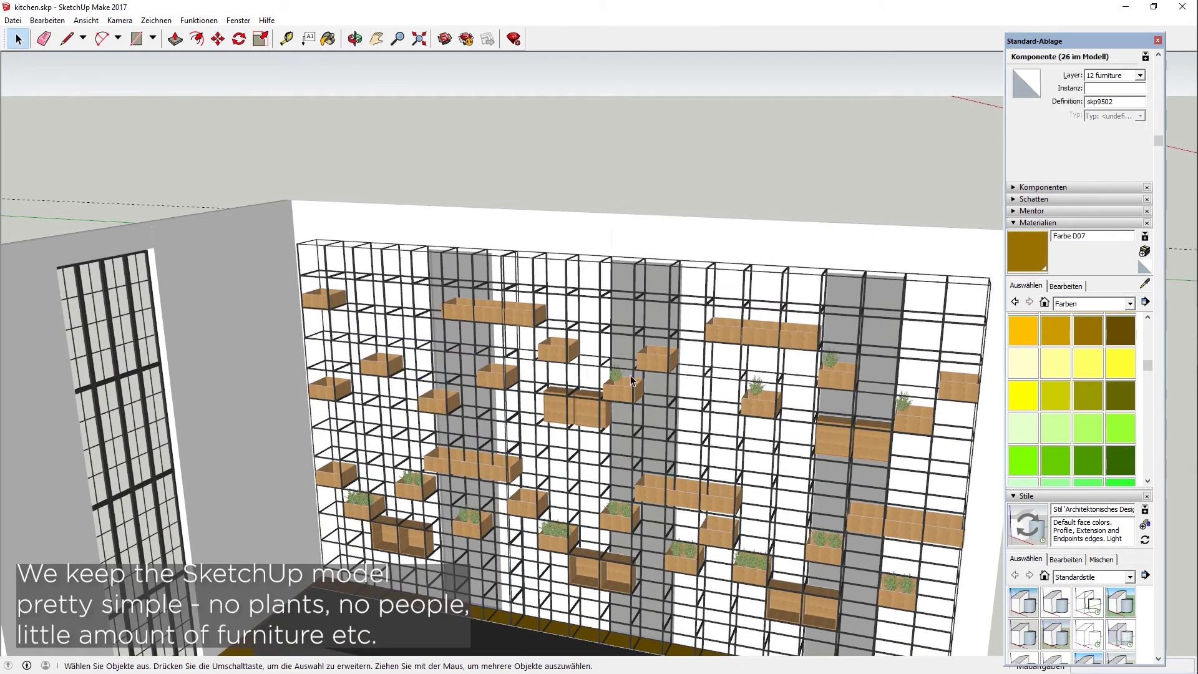
double_click(827, 550)
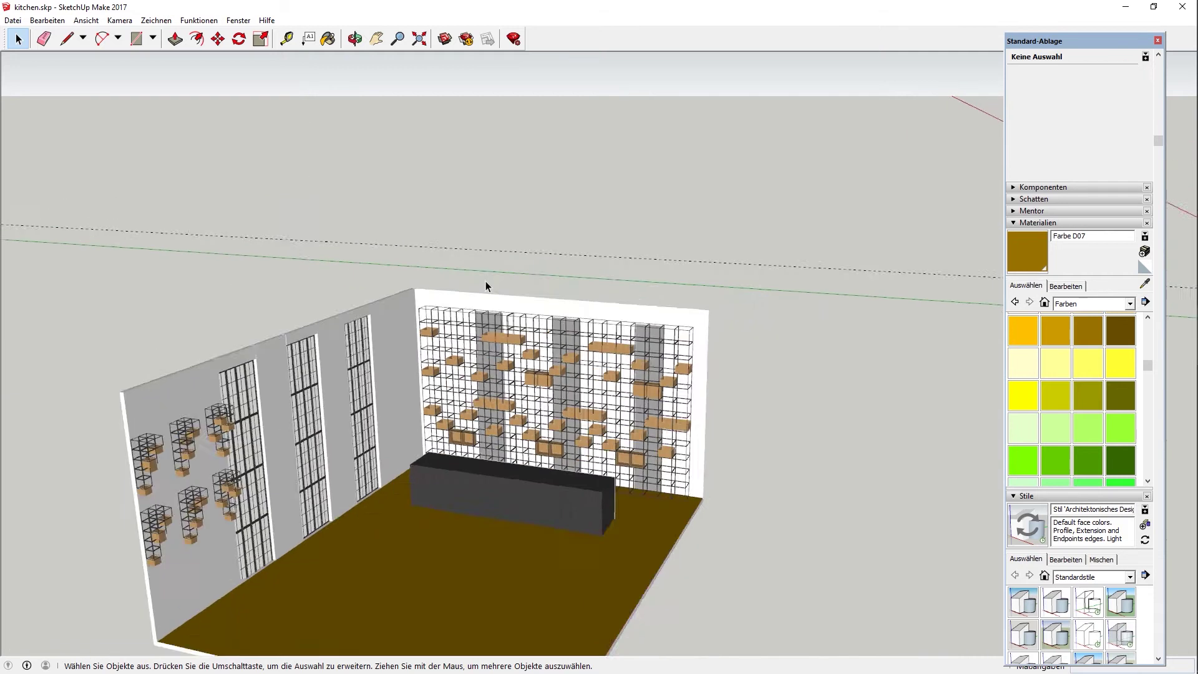
Paint the inner faces of the window wall and the shelf wall with Farbe C01.
middle_click_drag(484, 280, 524, 372)
scroll(1085, 362, "up", 6)
scroll(471, 437, "down", 4)
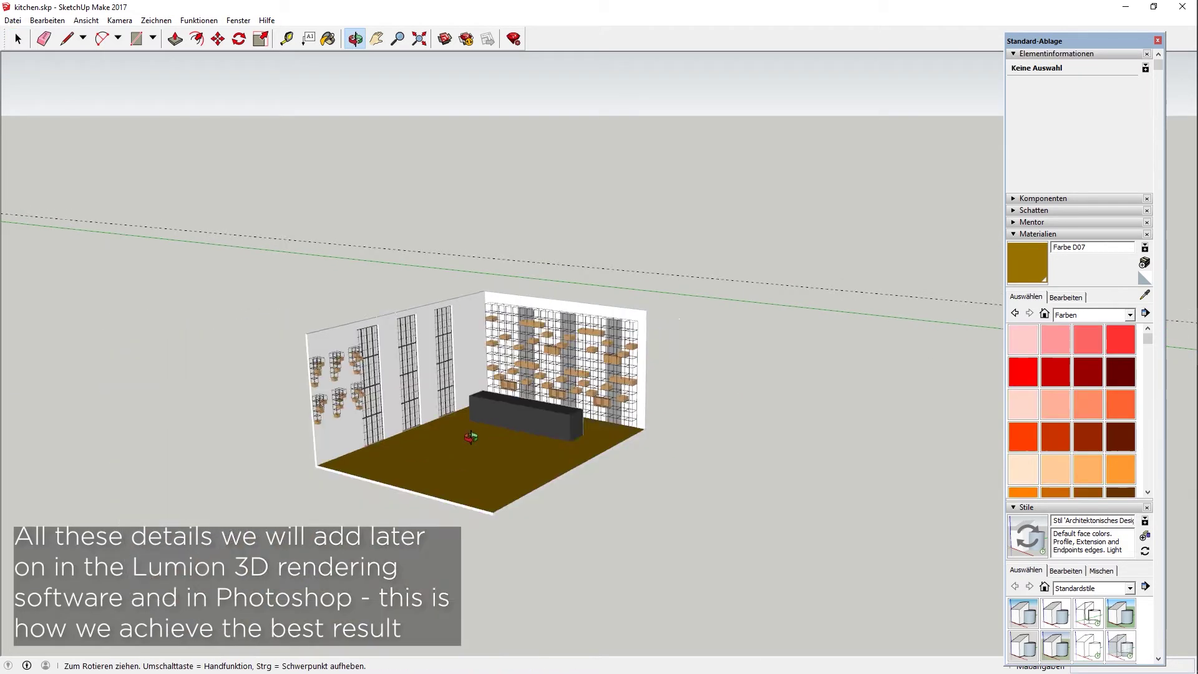
mouse_move(470, 437)
left_mouse_down()
mouse_move(469, 340)
mouse_move(493, 449)
left_mouse_up()
left_click(502, 410)
scroll(465, 346, "up", 4)
left_click(355, 38)
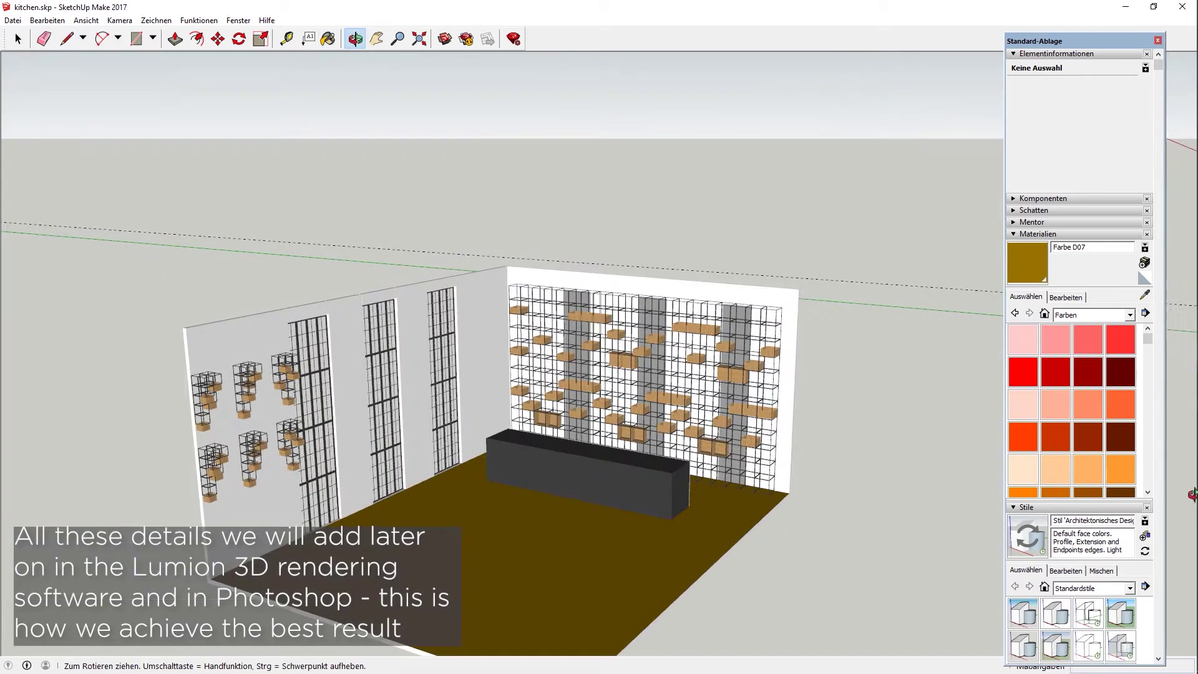
scroll(1061, 466, "down", 3)
scroll(1085, 405, "up", 1)
left_click(1127, 332)
left_click(475, 352)
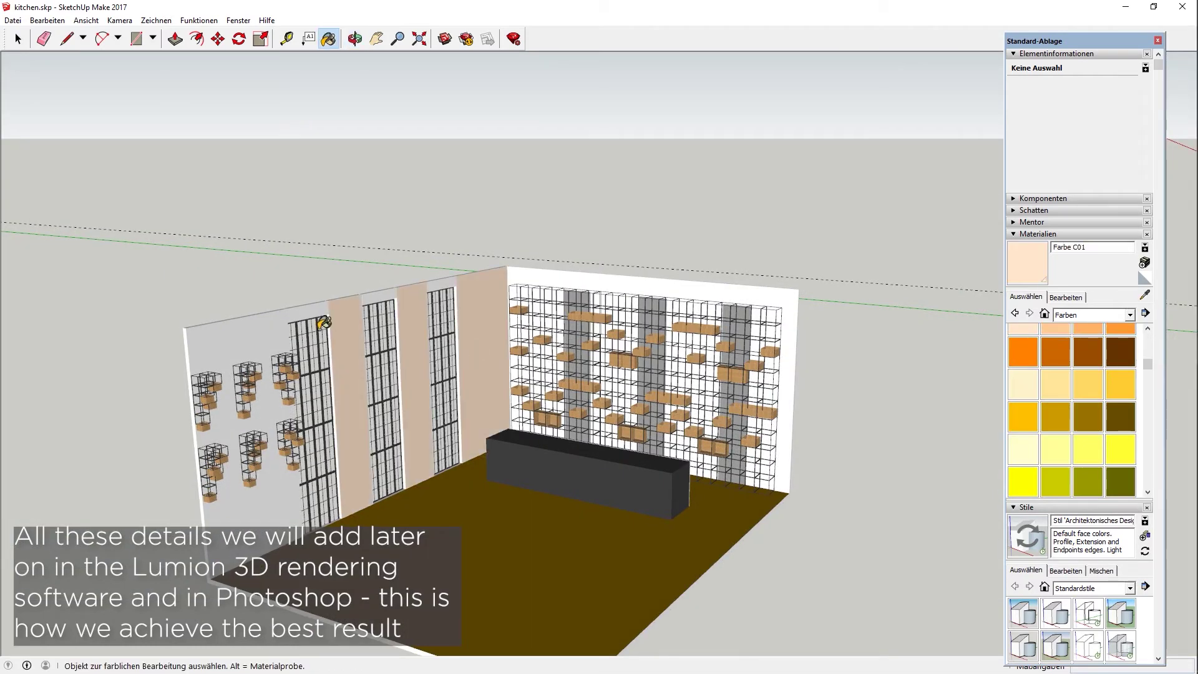
left_click(697, 278)
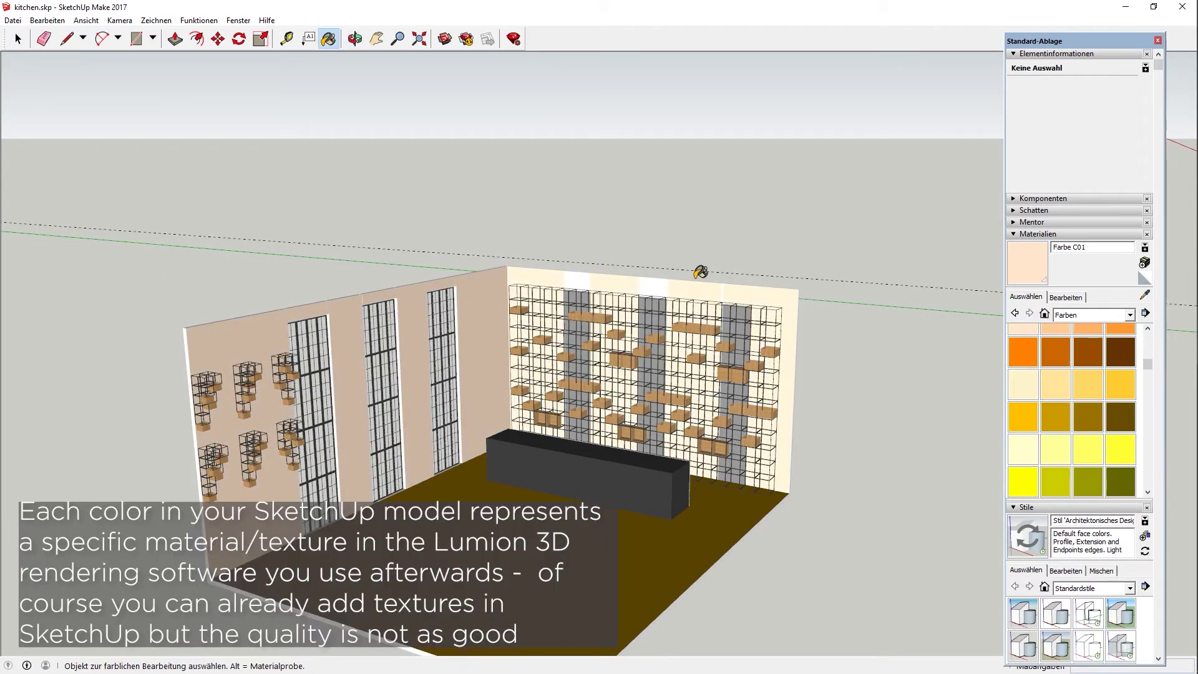
Paint the outer faces of the shelf wall and the window wall with Farbe C01.
left_click(355, 39)
left_click_drag(431, 262, 206, 281)
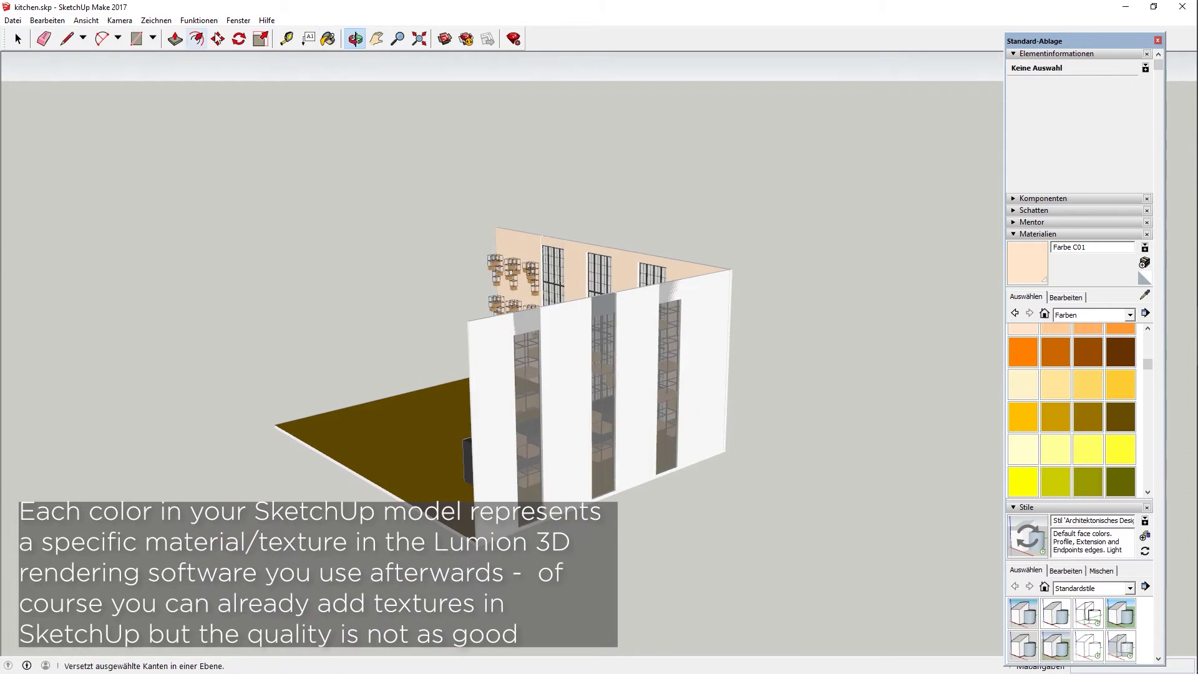
left_click(508, 328)
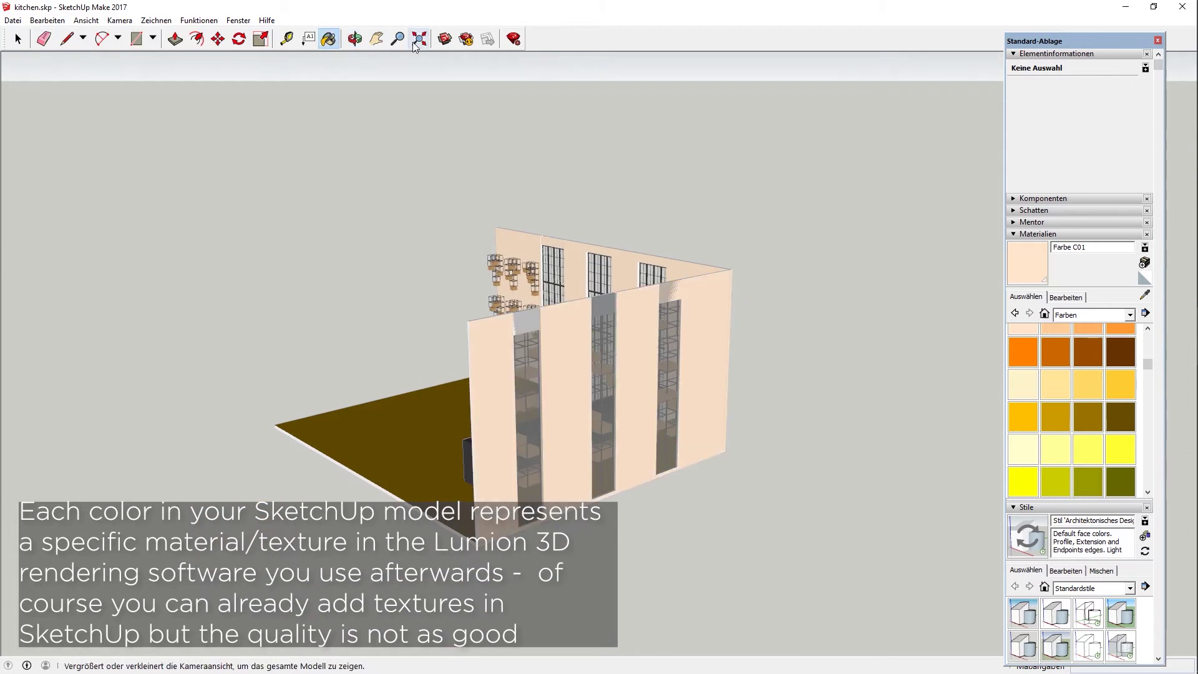
left_click(355, 39)
left_click_drag(349, 250, 98, 289)
left_click(703, 355)
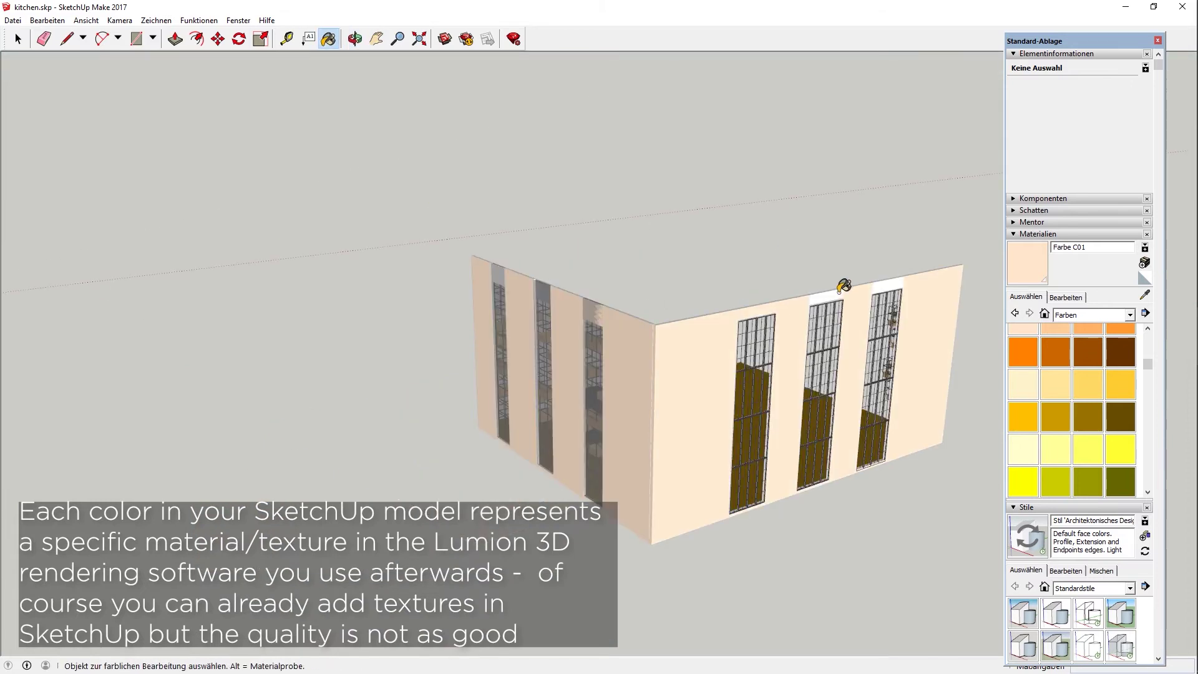
Extend the room's open side beyond the end of the shelf grid with Push/Pull.
left_click(351, 43)
left_click_drag(374, 250, 753, 261)
left_click_drag(250, 362, 473, 331)
scroll(472, 331, "up", 4)
left_click_drag(405, 277, 387, 315)
scroll(387, 315, "up", 1)
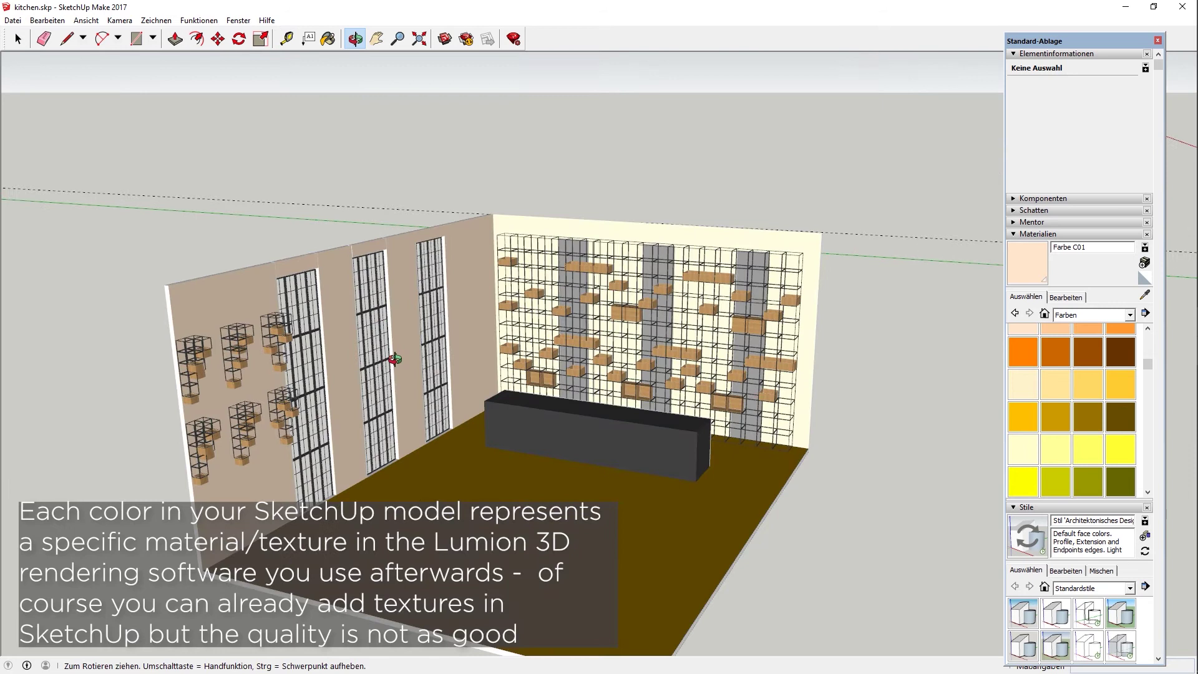
left_click_drag(663, 445, 233, 76)
left_click(173, 41)
left_click_drag(654, 513, 700, 564)
left_click_drag(569, 463, 682, 564)
Draw a rectangle on the counter's rear face, at the end near the room's open side.
left_click(354, 40)
left_click_drag(762, 495, 305, 465)
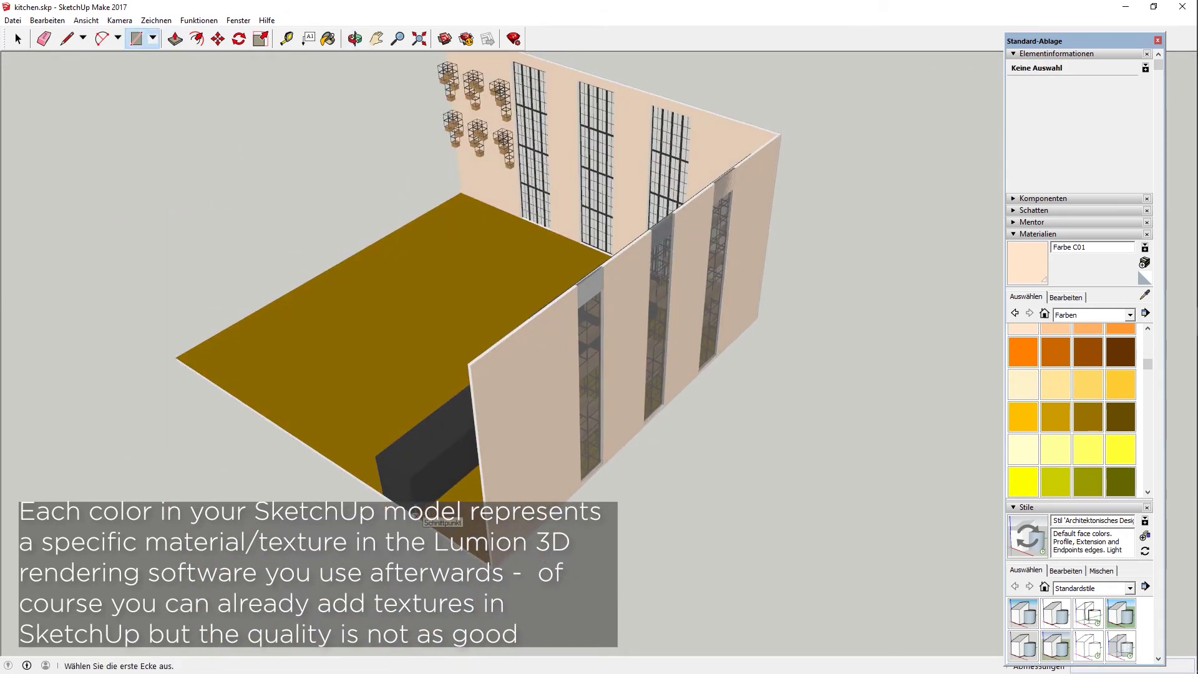
scroll(409, 474, "up", 4)
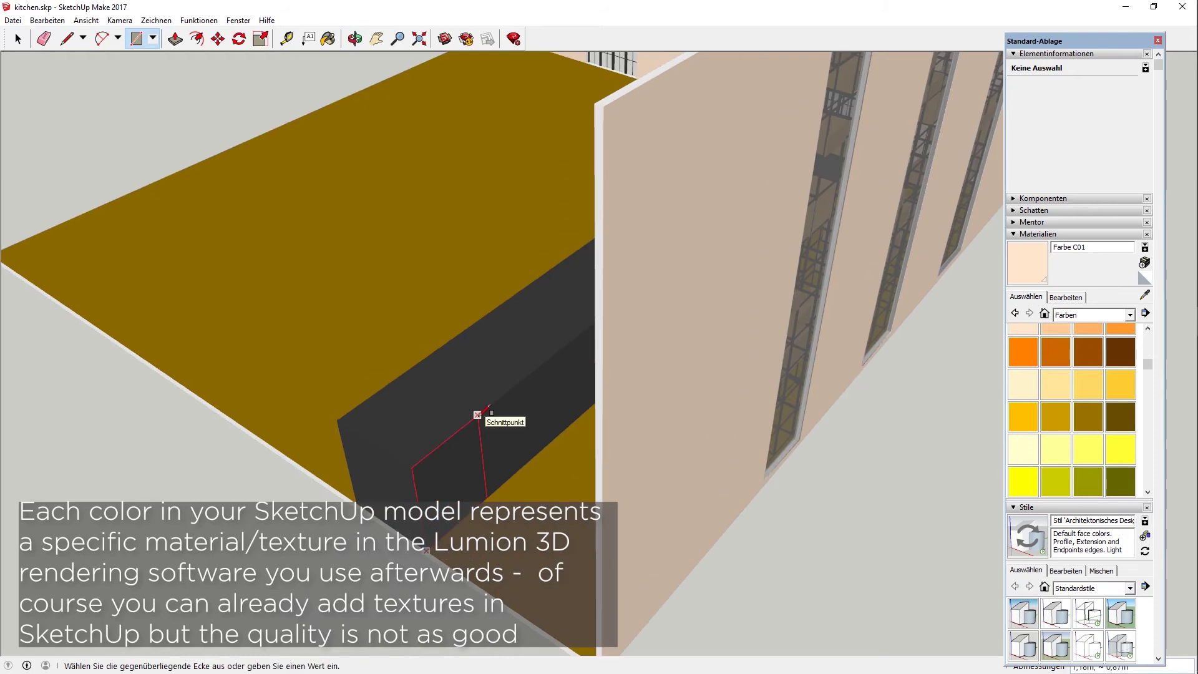
left_click_drag(462, 481, 599, 592)
middle_click_drag(599, 592, 223, 191)
left_click_drag(224, 191, 146, 156)
left_click_drag(462, 399, 219, 438)
Extrude the rectangle on the counter's rear toward the shelf wall to form an L-shaped counter.
left_click(176, 39)
left_click(521, 341)
left_click_drag(521, 342, 511, 340)
scroll(510, 340, "down", 1)
middle_click_drag(207, 293, 521, 397)
middle_click_drag(386, 256, 904, 424)
scroll(461, 499, "up", 2)
left_click_drag(460, 512, 506, 477)
Delete the hanging shelf units from the window wall.
left_click(355, 39)
left_click_drag(624, 293, 350, 206)
scroll(349, 206, "down", 2)
left_click(18, 38)
left_click(145, 273)
key("Delete")
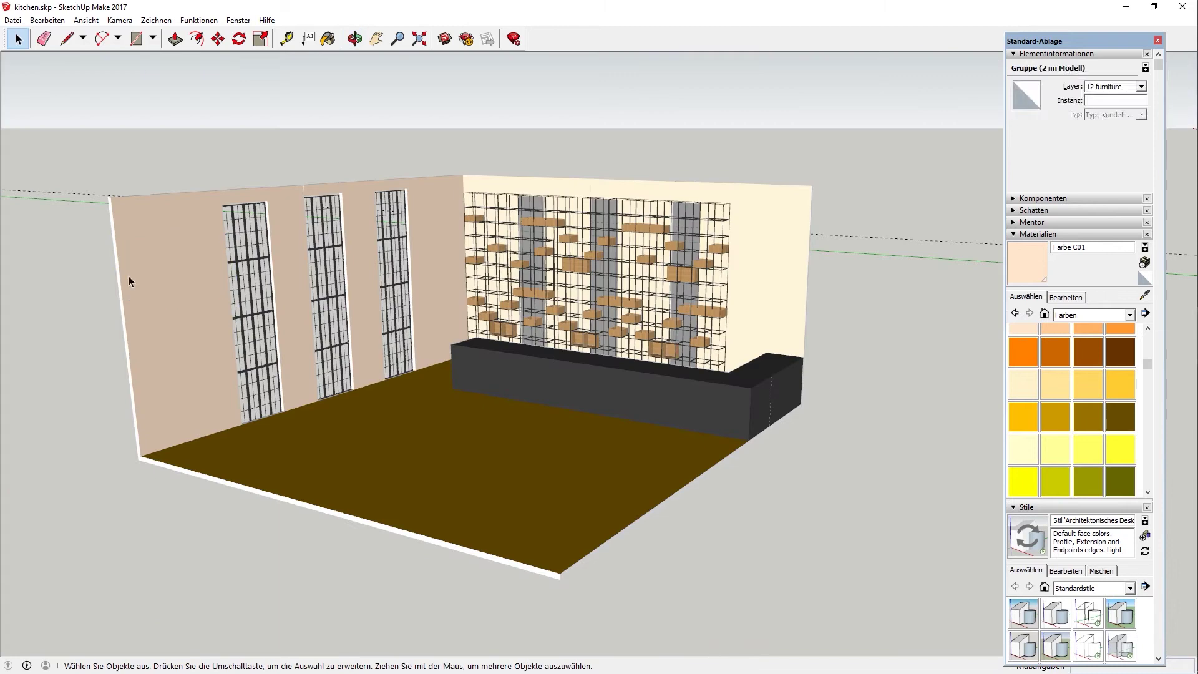
Push the room's front edge inward, close to the nearest window, to shorten the floor and window wall.
key("p")
left_click(120, 312)
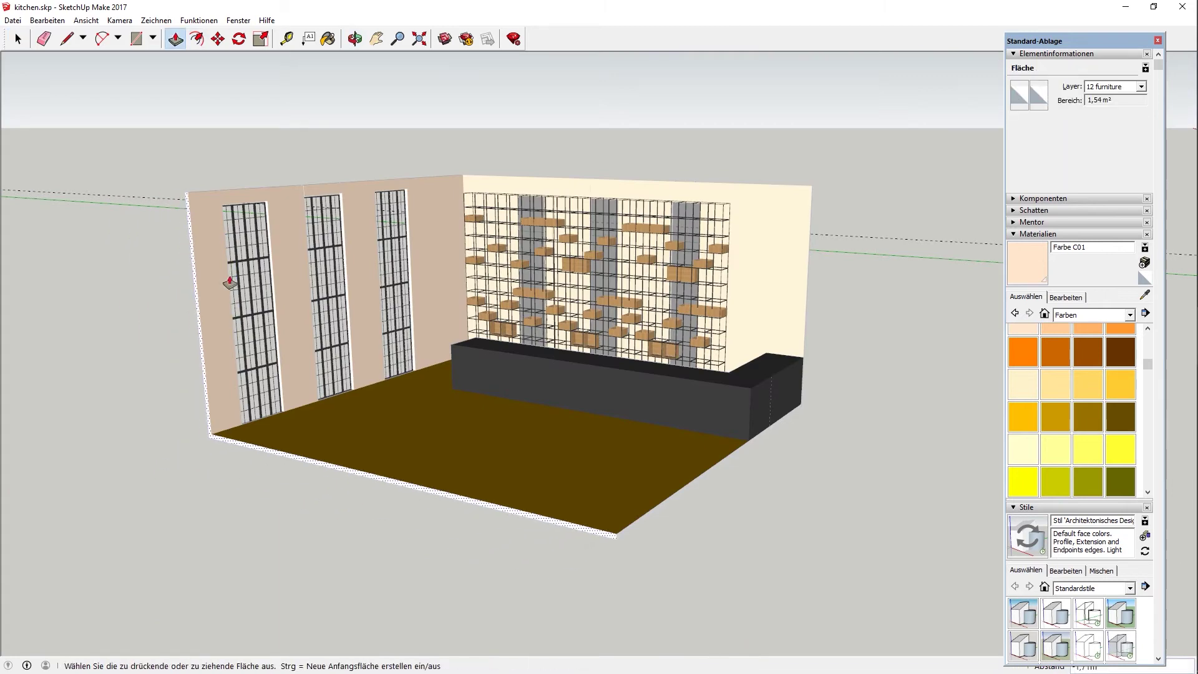
middle_click_drag(229, 283, 450, 334)
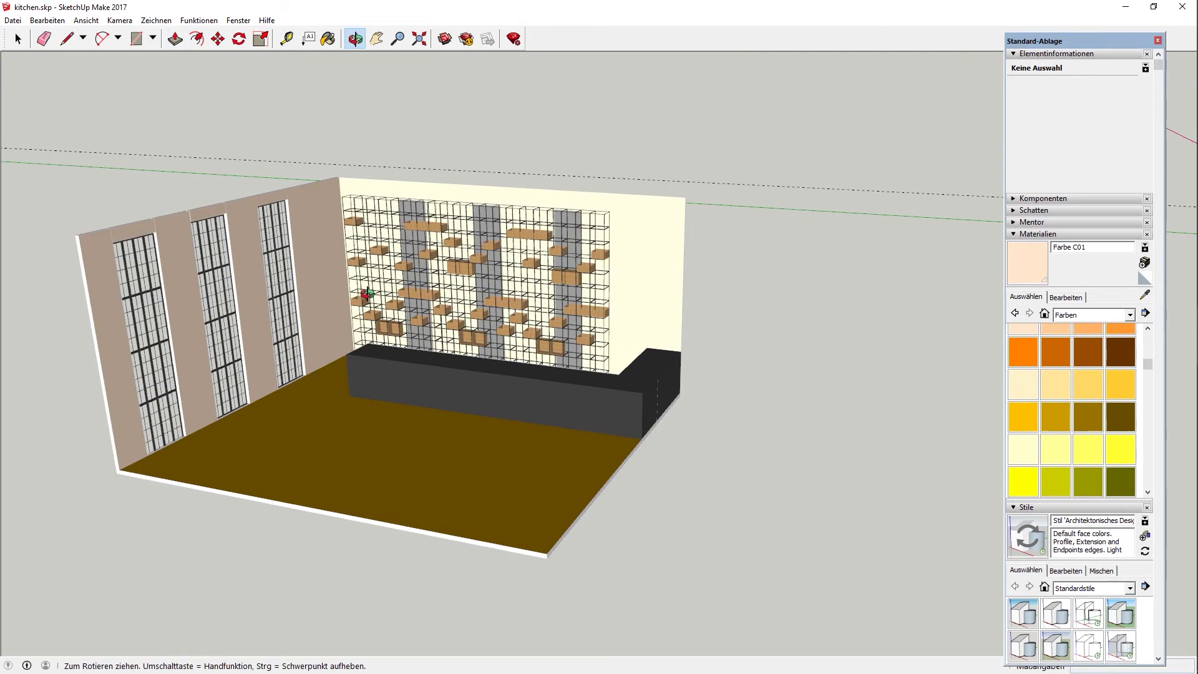
Raise the outer strip of the L-shaped counter with Push/Pull to form a higher bar ledge.
left_click_drag(367, 294, 350, 431)
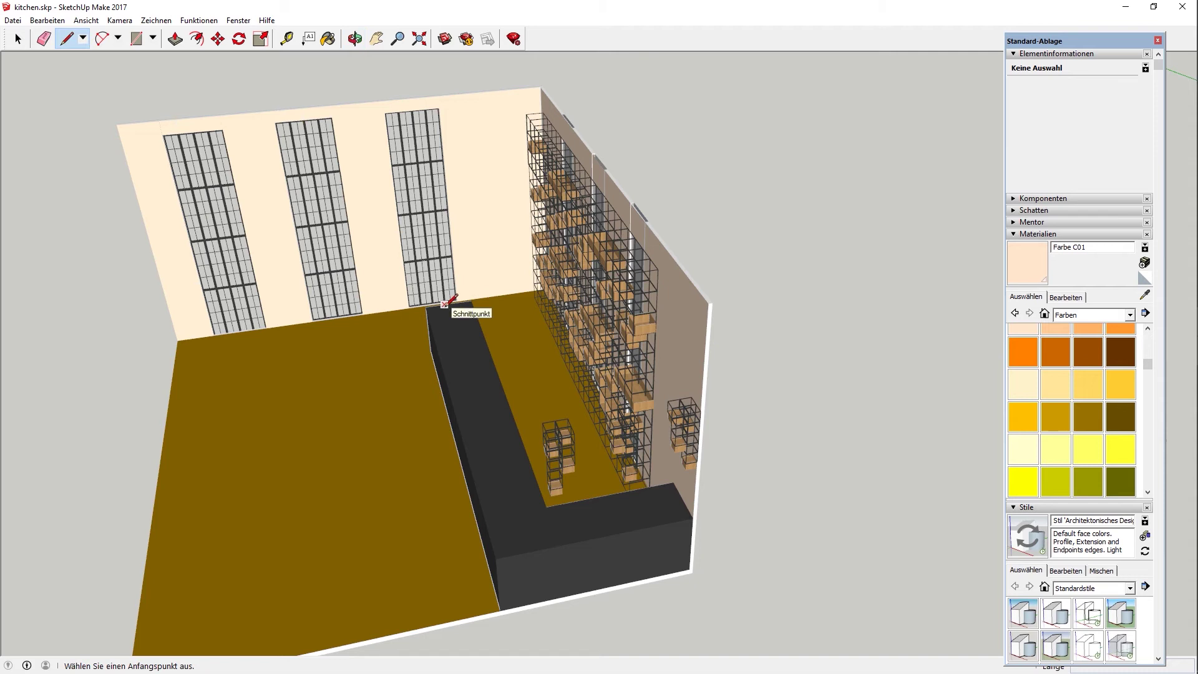
left_click(179, 42)
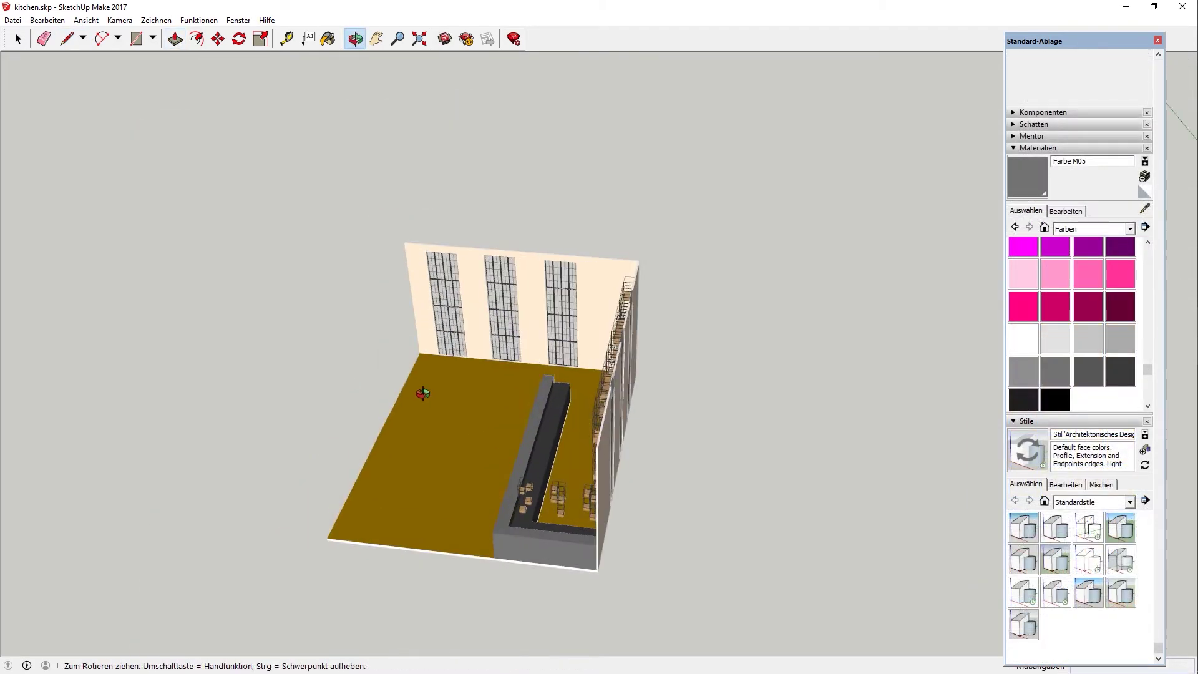
left_click_drag(423, 393, 448, 273)
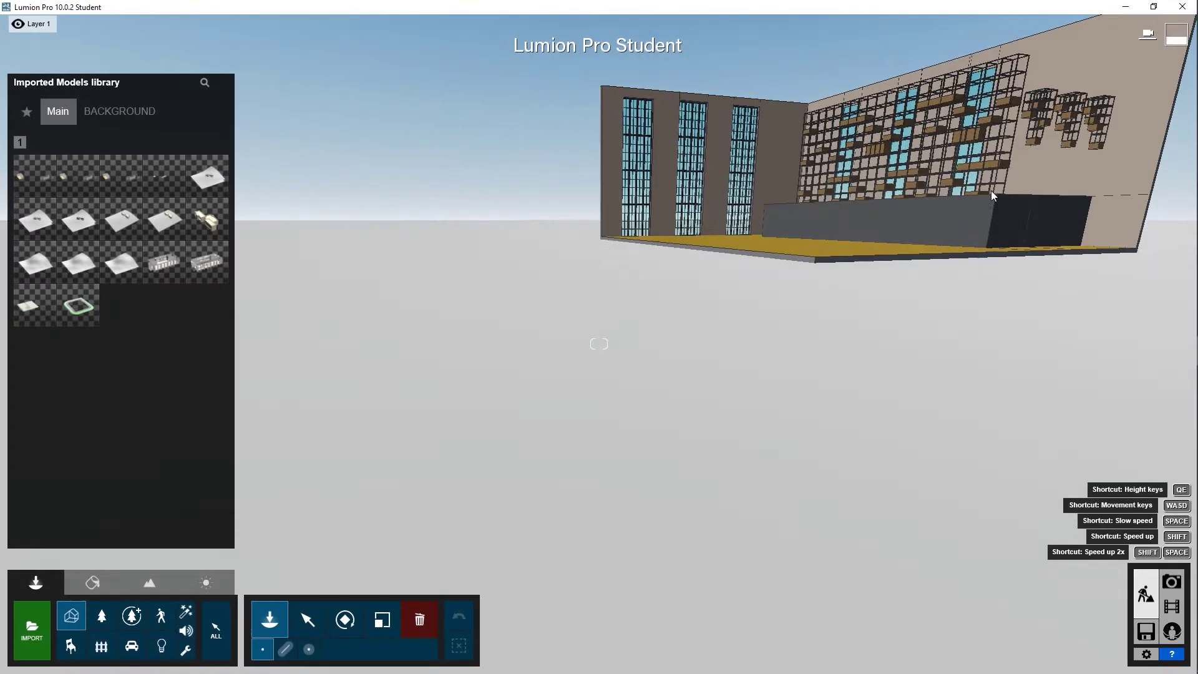
Apply the Polii Wood Flooring 33 2k material to the room's floor.
key("q")
right_click_drag(905, 312, 630, 487)
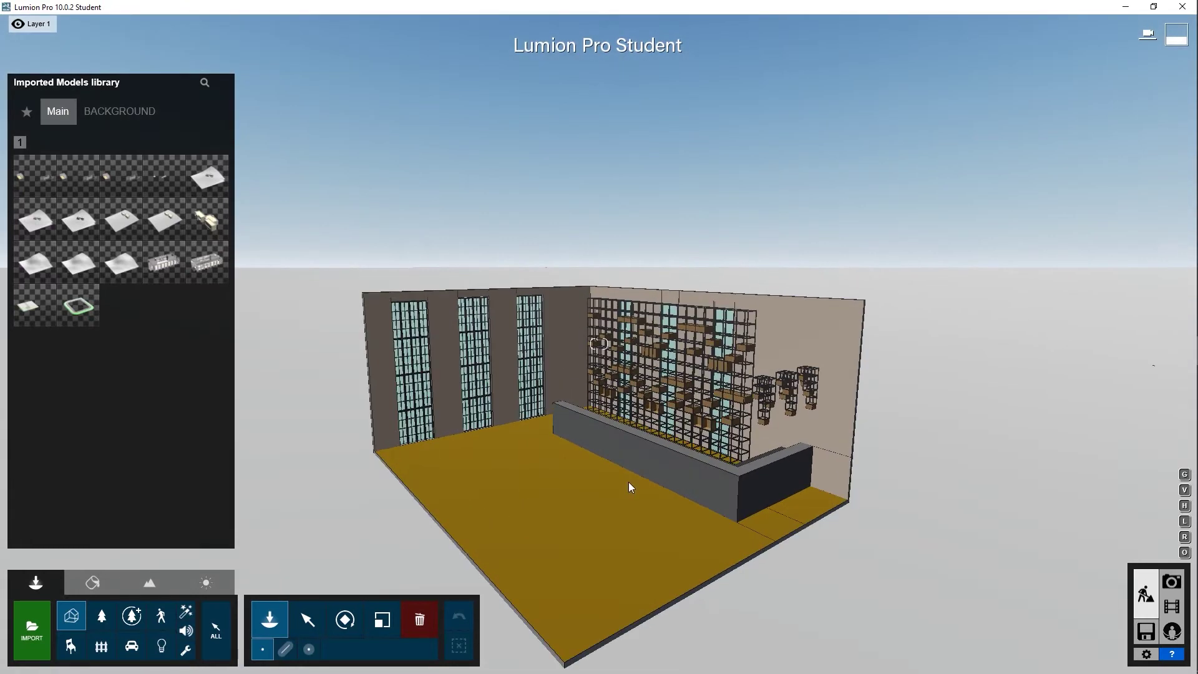
left_click(100, 587)
left_click(518, 546)
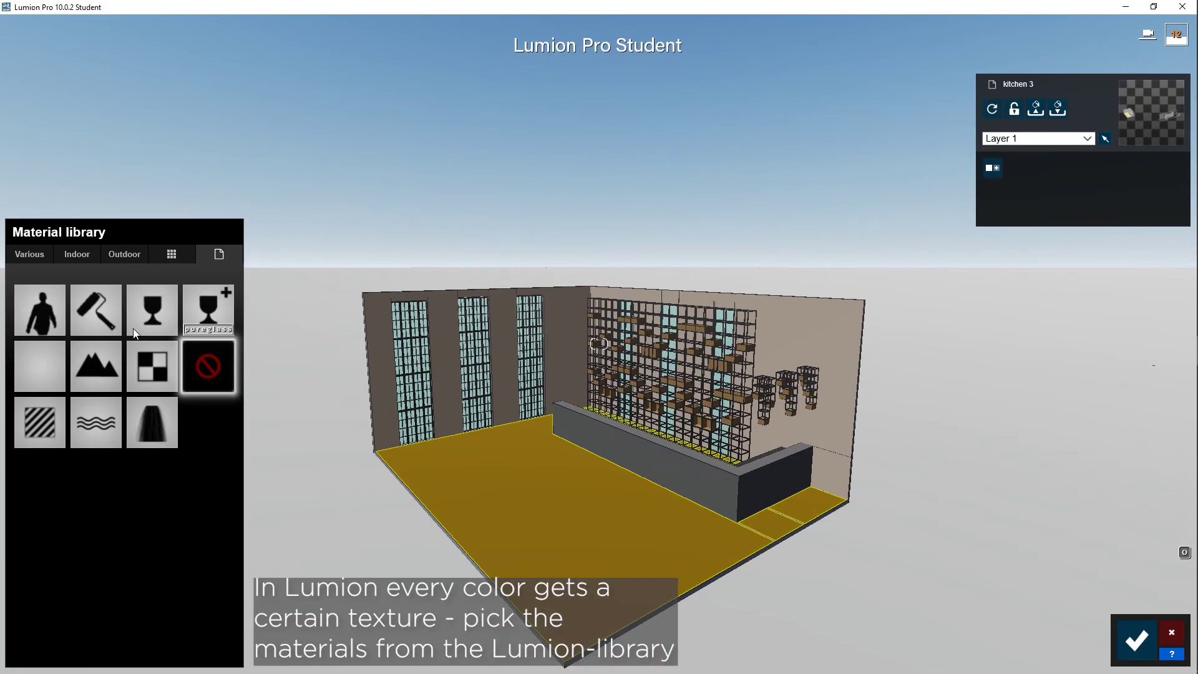
left_click(133, 329)
left_click(171, 325)
left_click(199, 462)
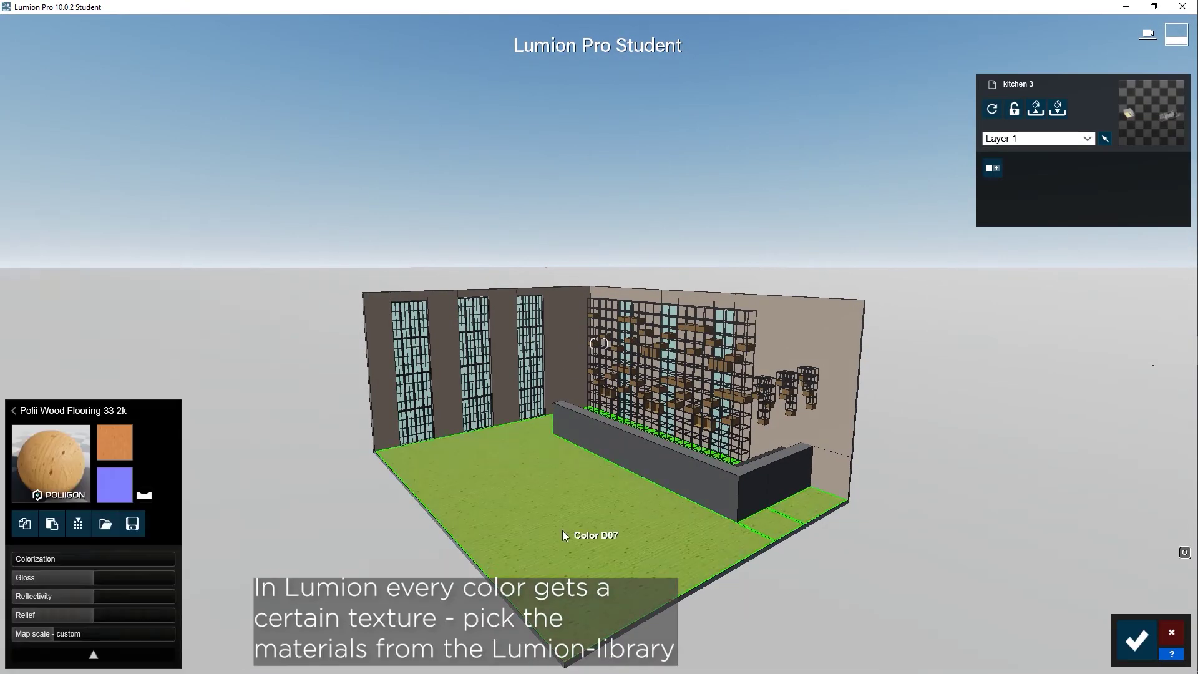
Set the wood flooring's map scale to about 9.1 and adjust its texture heading.
left_click_drag(61, 635, 65, 635)
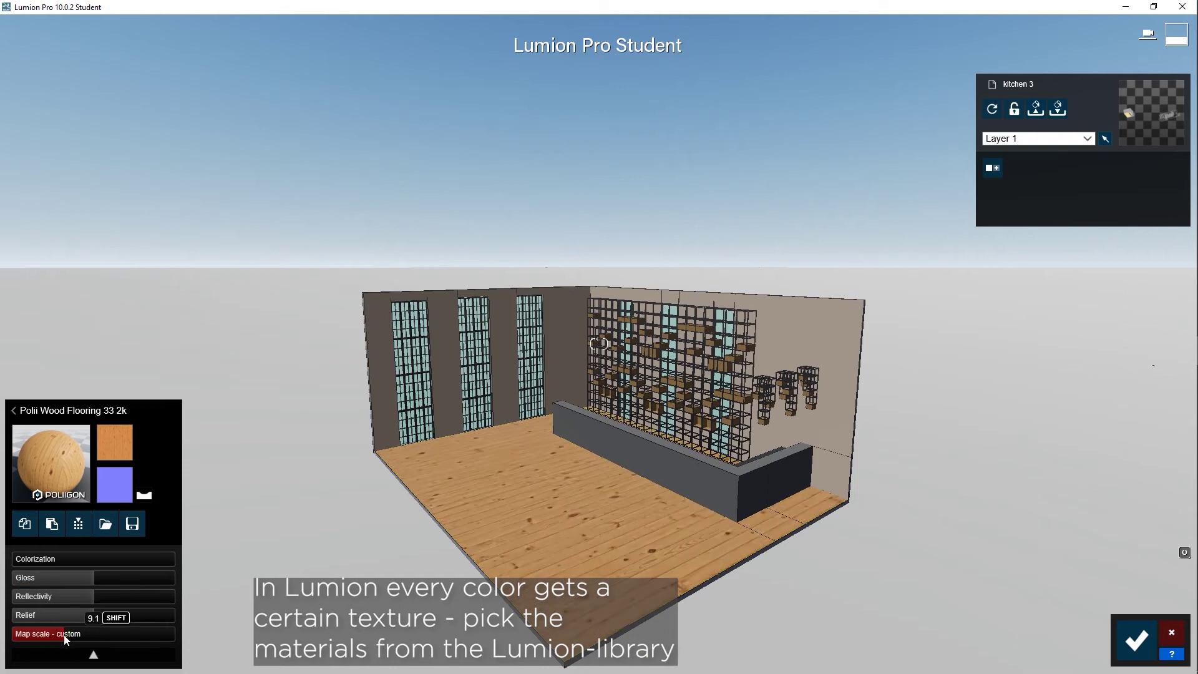
left_click(93, 654)
left_click(53, 587)
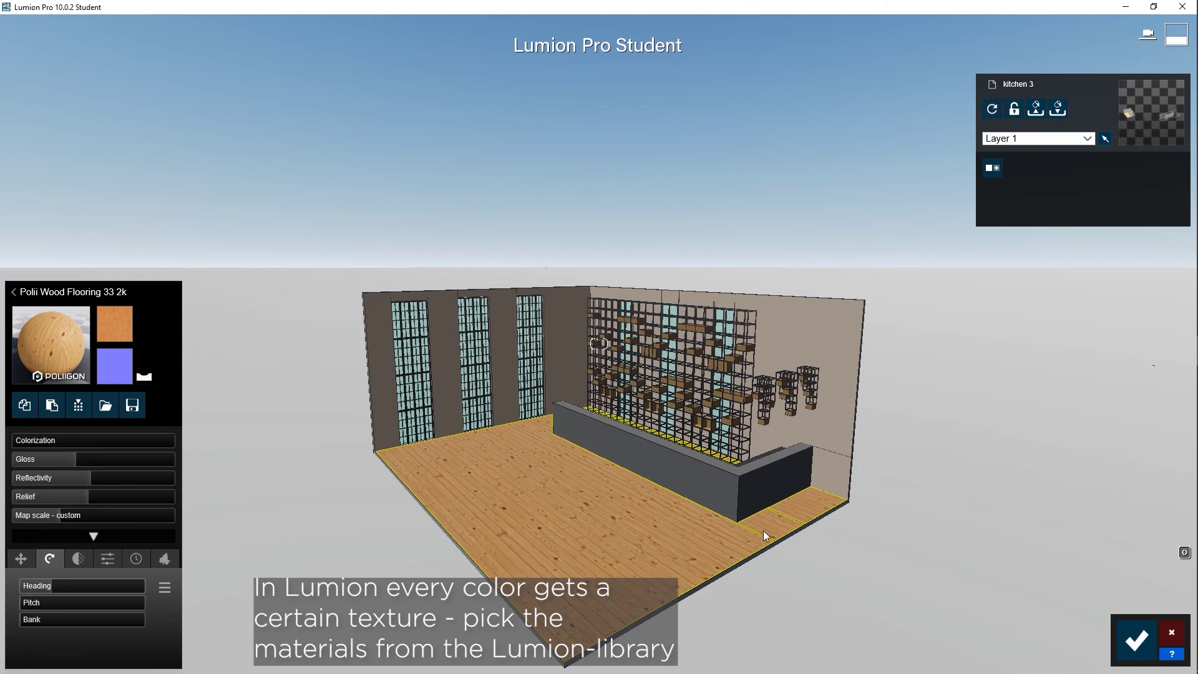
Apply the Marble 014 1024 material to both room walls.
left_click(826, 325)
left_click(77, 254)
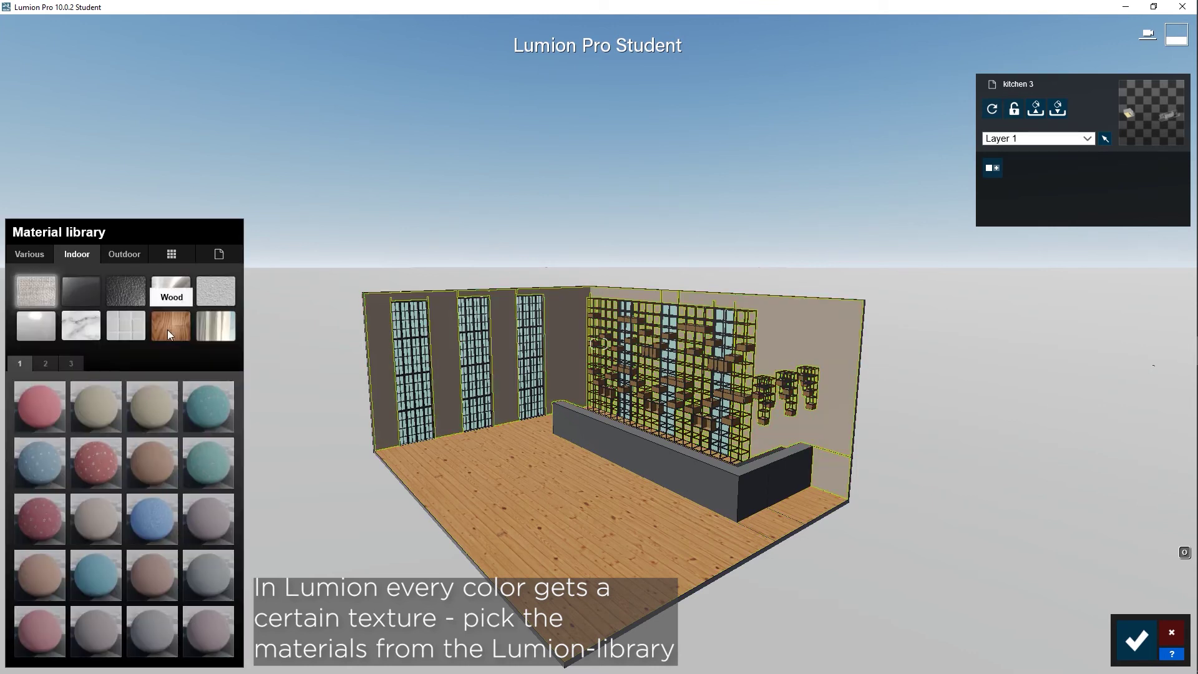
left_click(167, 330)
left_click(117, 364)
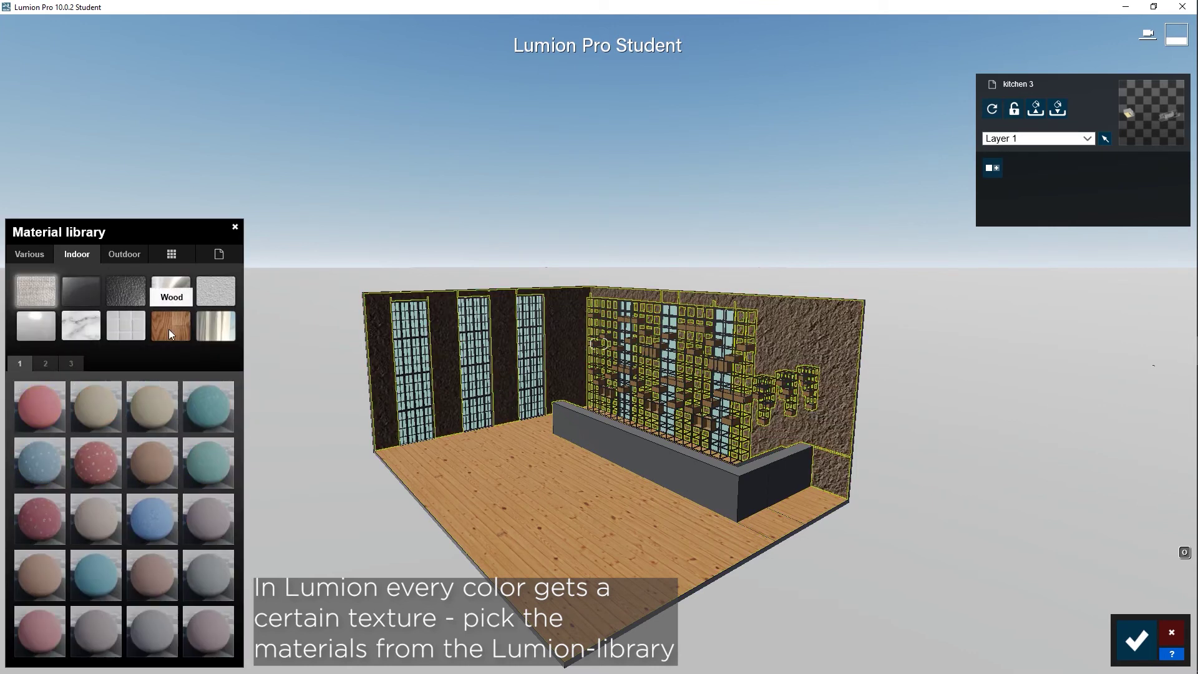
left_click(70, 331)
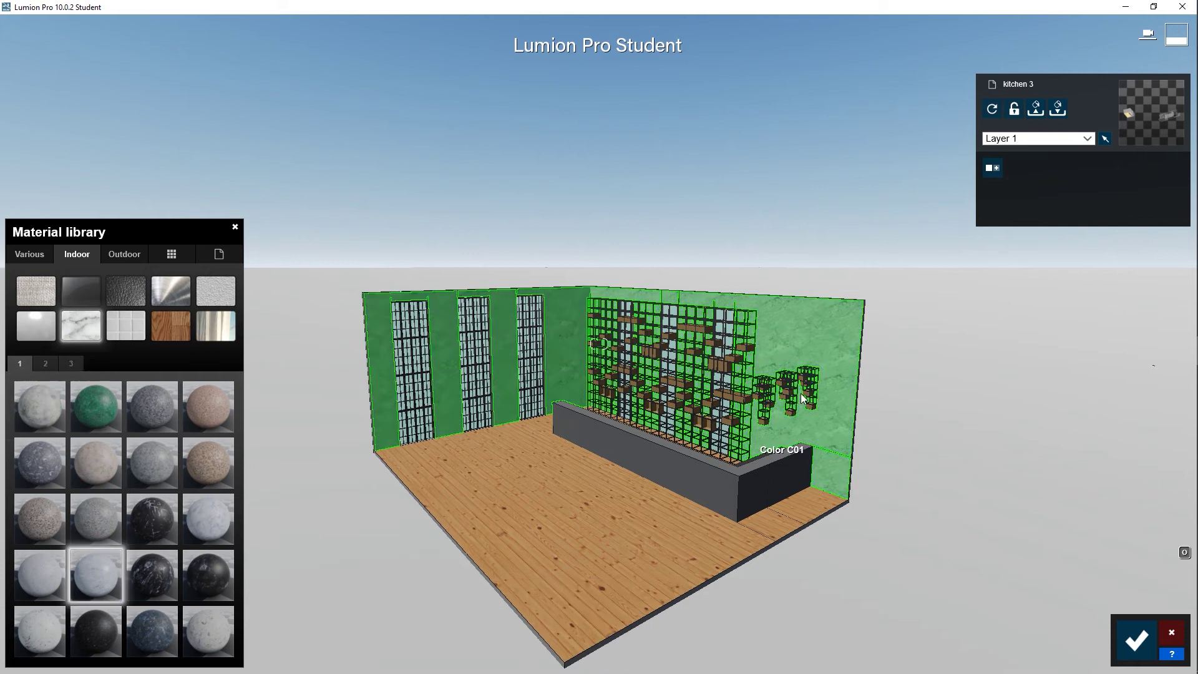
left_click(42, 410)
Adjust the wall marble's colorization, gloss, reflectivity, relief and map scale.
left_click(26, 441)
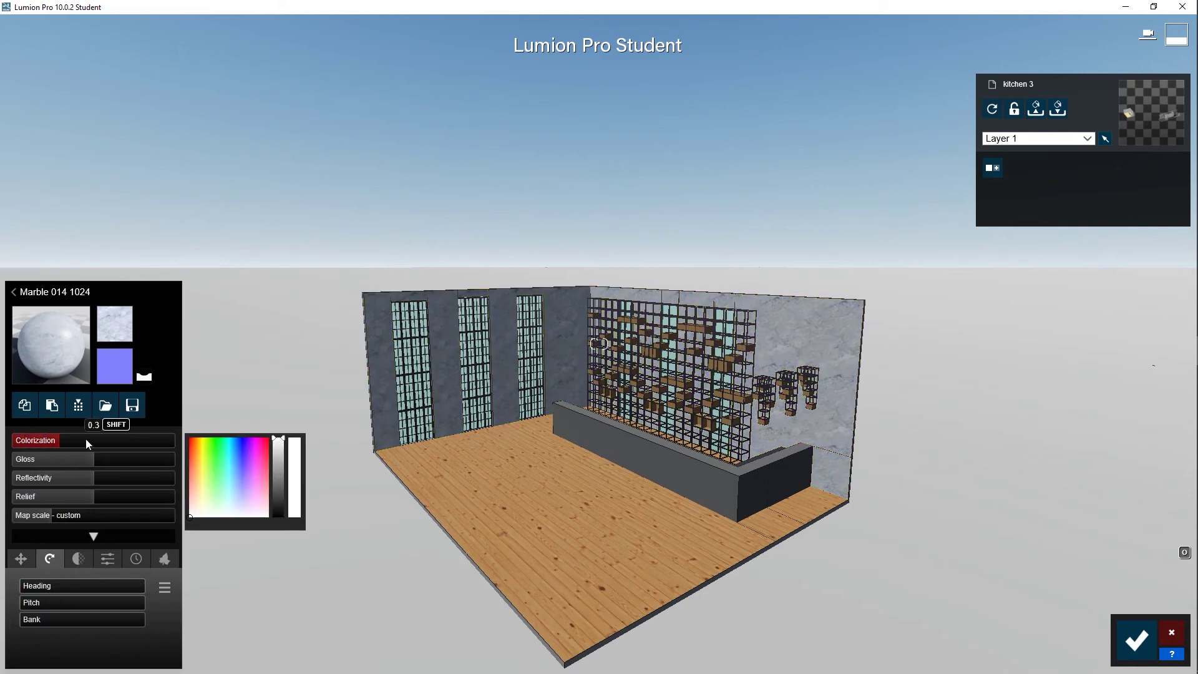
left_click_drag(86, 443, 136, 459)
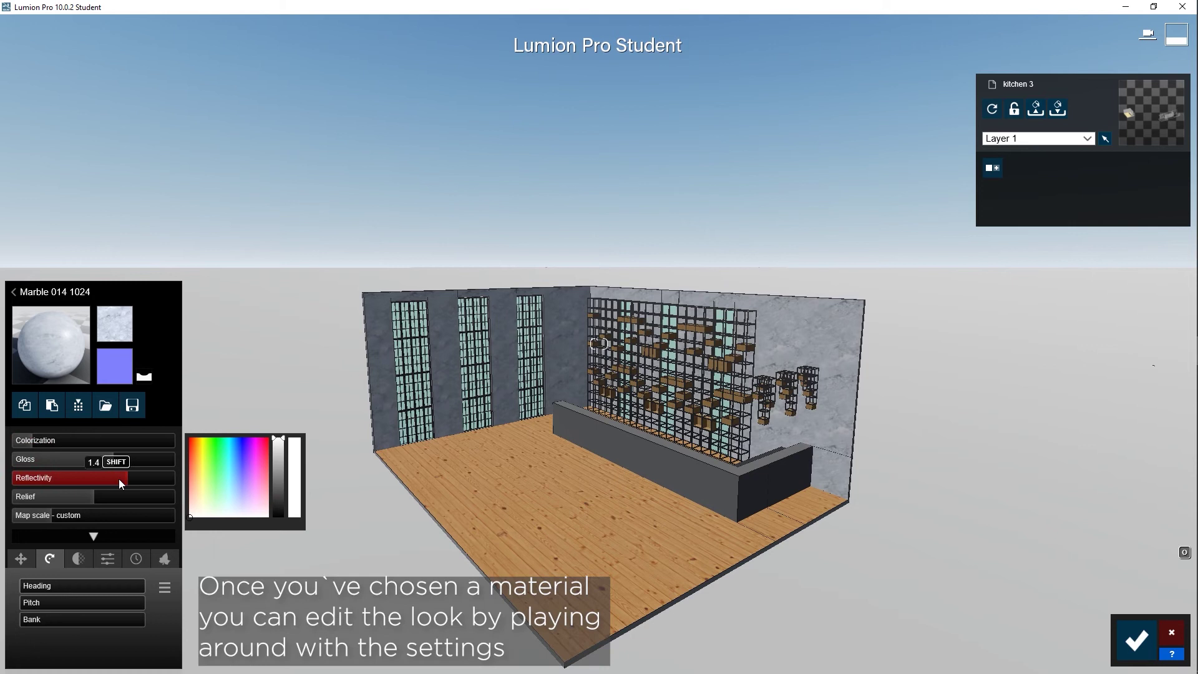
left_click(71, 496)
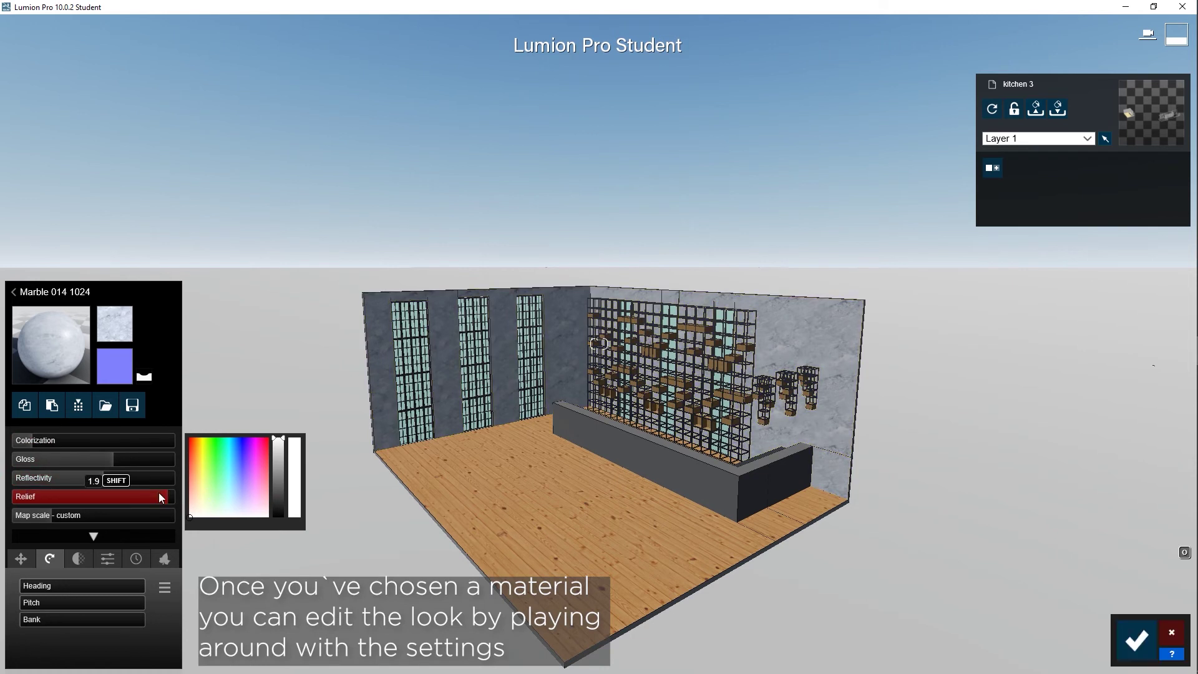
left_click(51, 515)
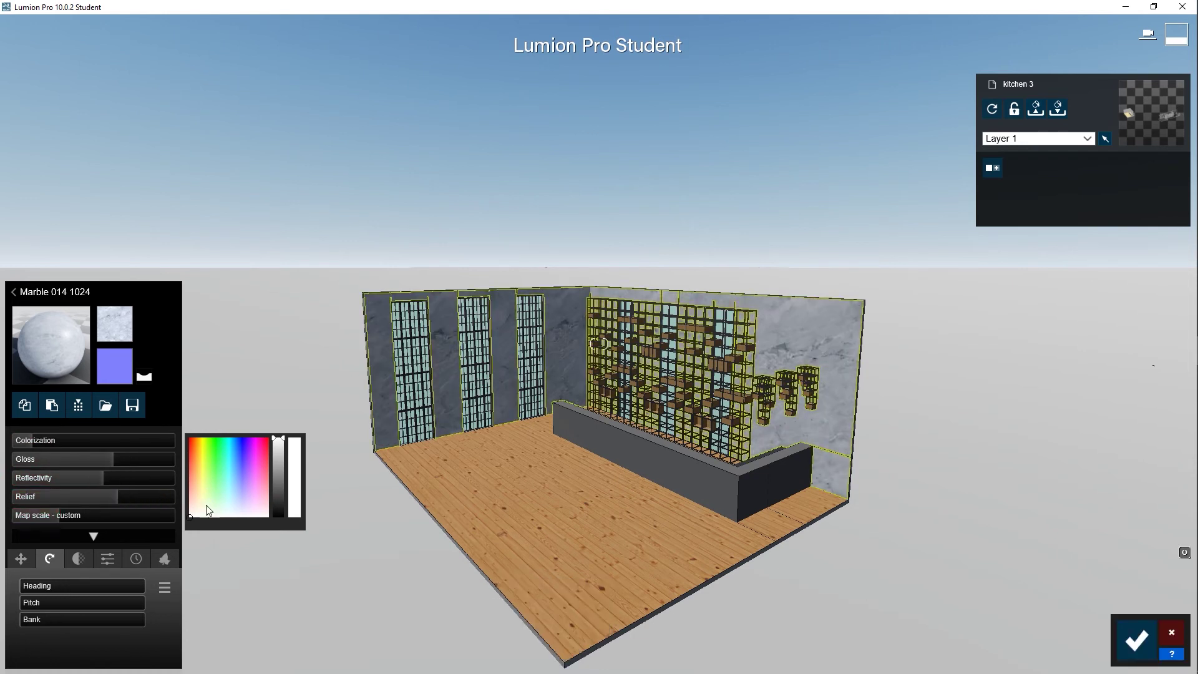
Apply Interior Glass 002 to the window wall's panes and clear pureglass to the panes behind the shelving grid.
left_click(474, 340)
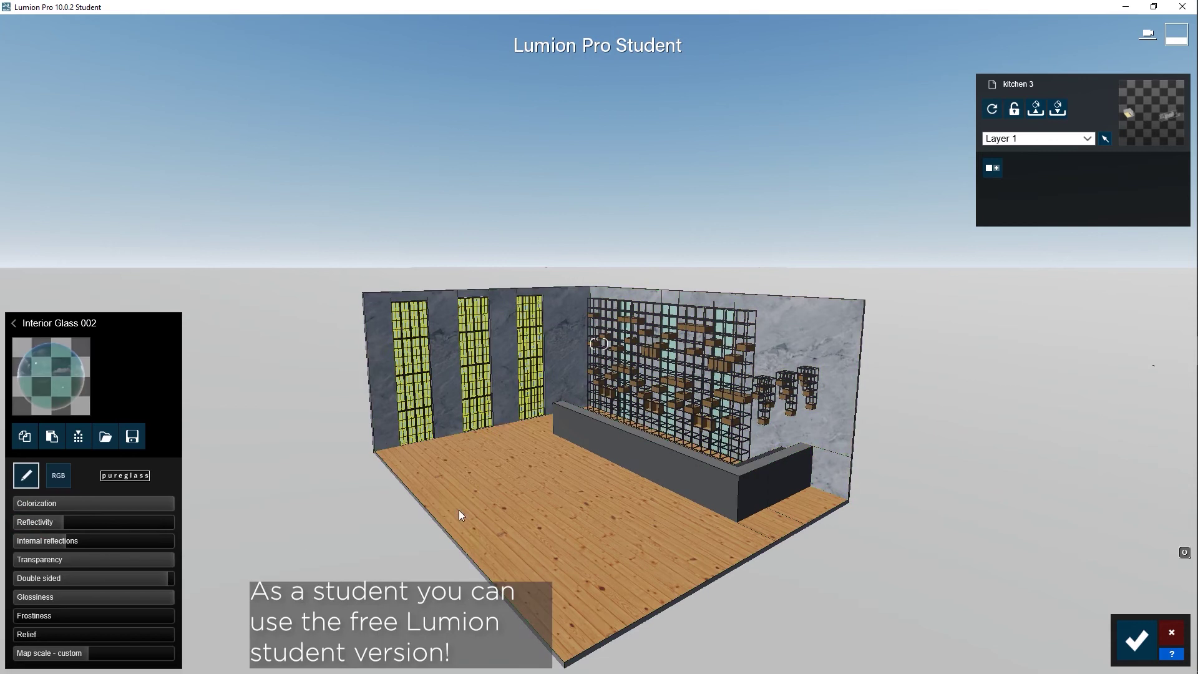
key("w")
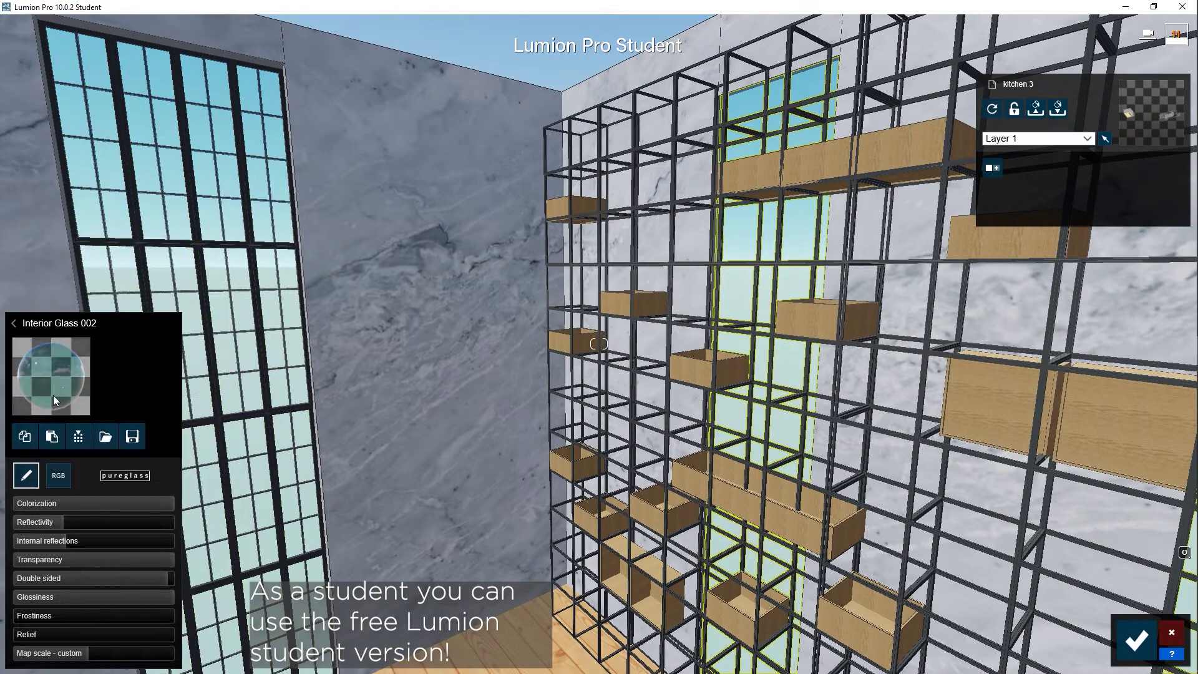
left_click(53, 394)
scroll(508, 347, "up", 10)
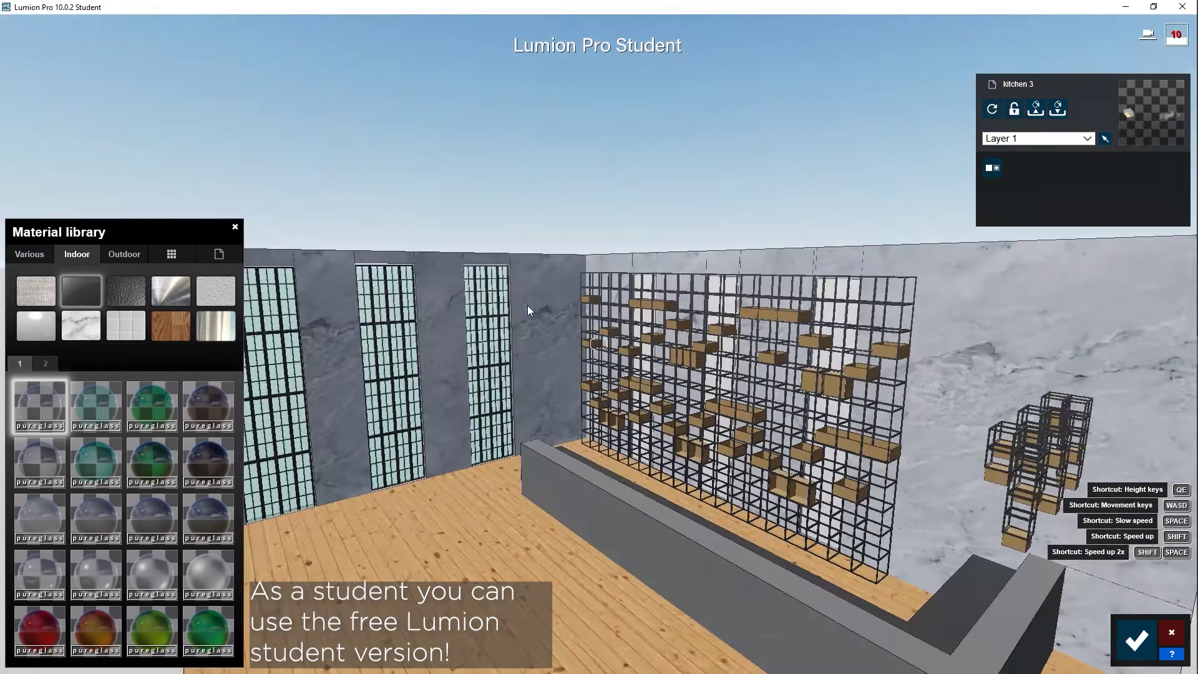
Apply a black marble with white veins to the L-shaped counter's body and raised bar ledge.
left_click(77, 255)
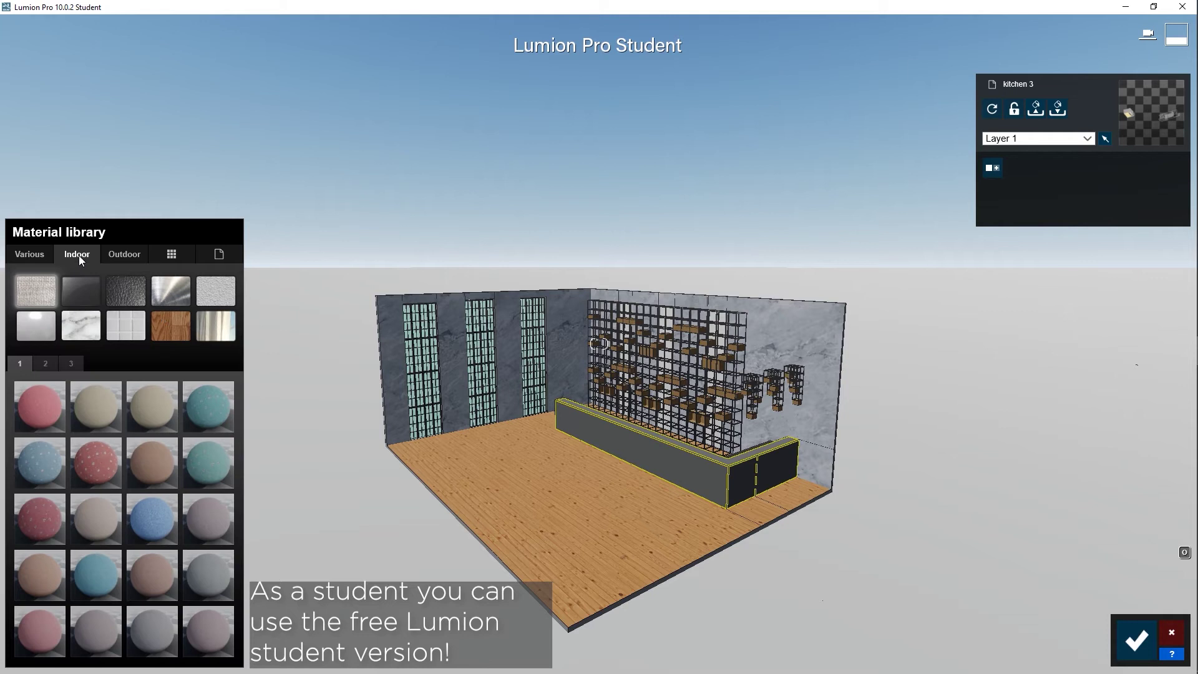
left_click(87, 320)
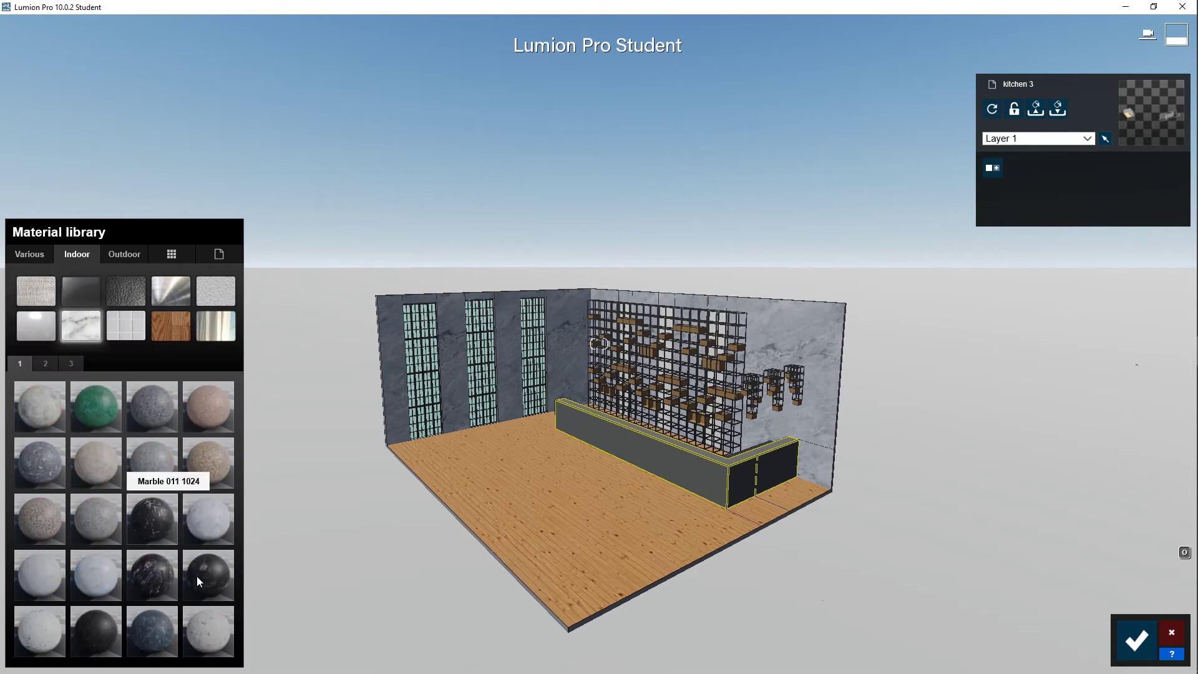
left_click(156, 570)
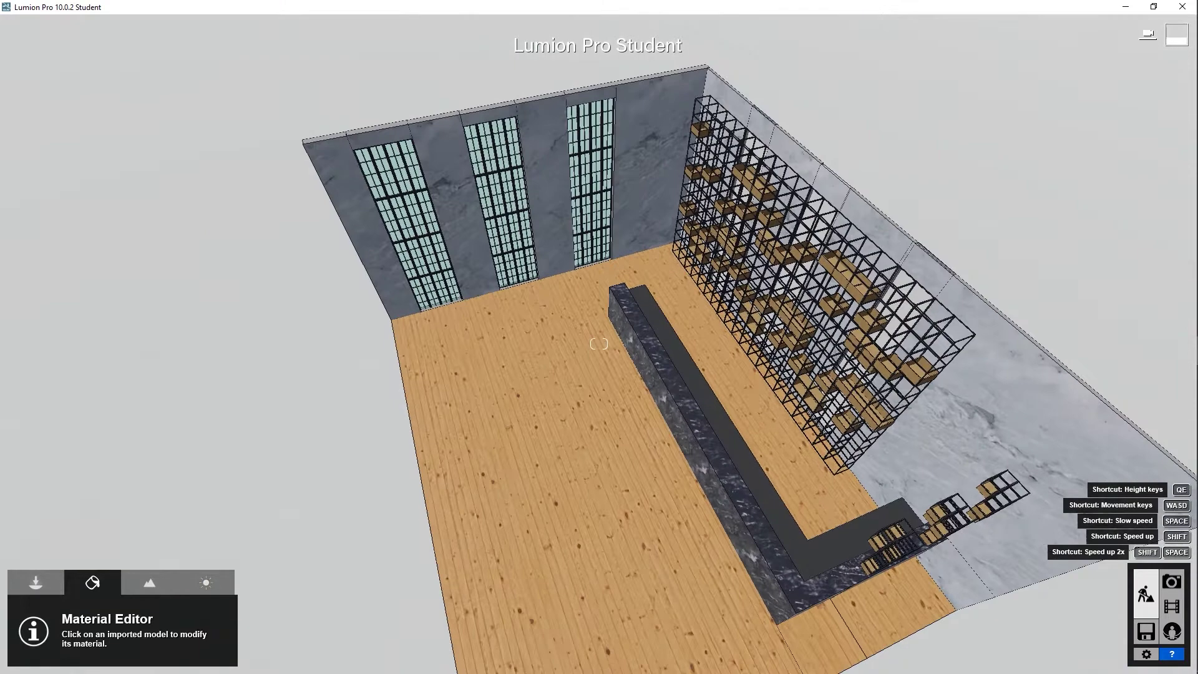
Apply a mottled grey indoor marble to the counter's lower worktop.
left_click(661, 437)
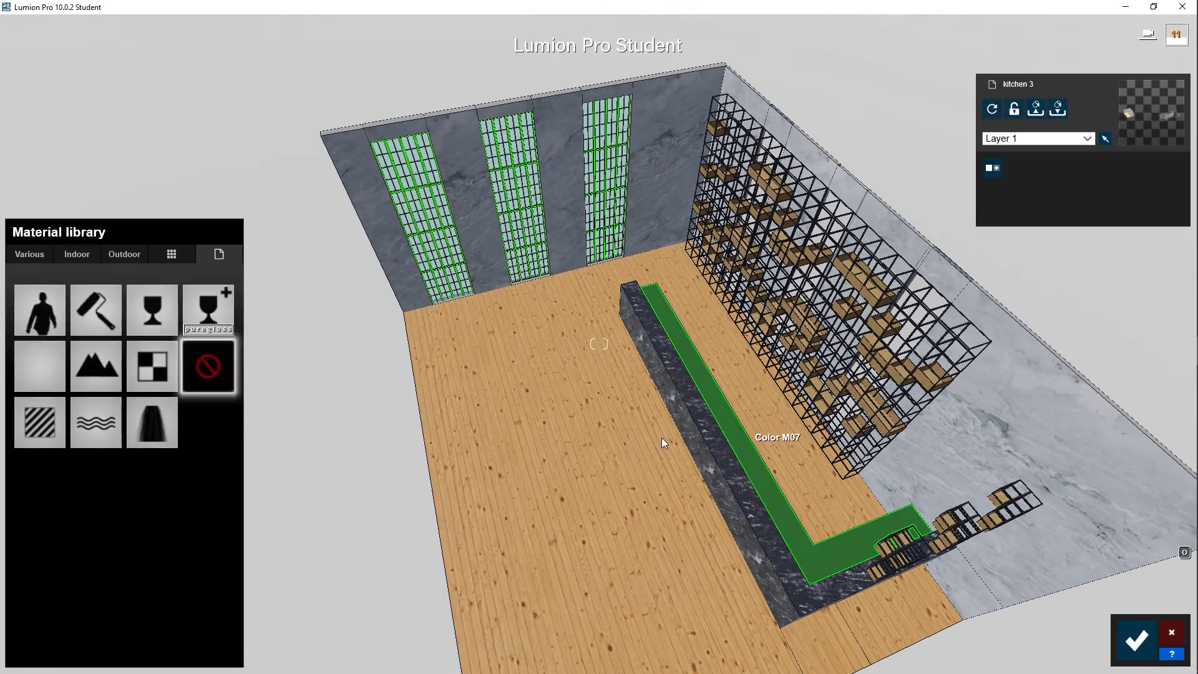
left_click(77, 254)
left_click(81, 325)
left_click(46, 363)
left_click(208, 407)
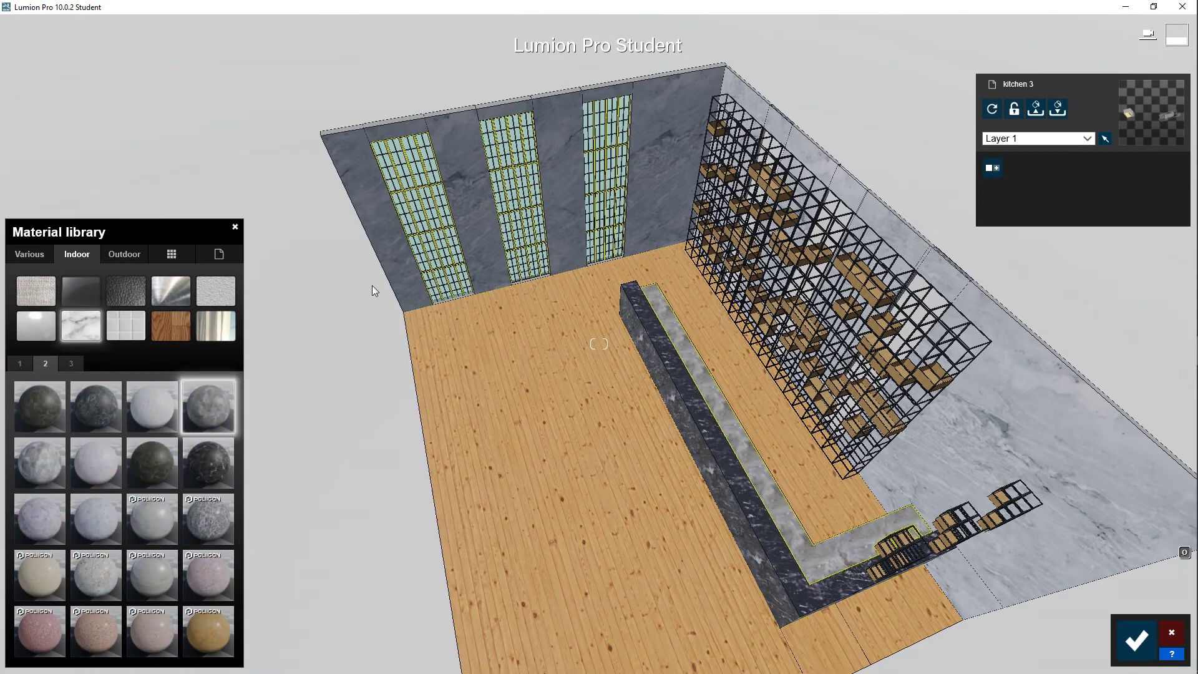
Place a row of barchair 014 stools along the front of the long counter.
scroll(612, 182, "down", 3)
left_click(652, 162)
left_click(76, 352)
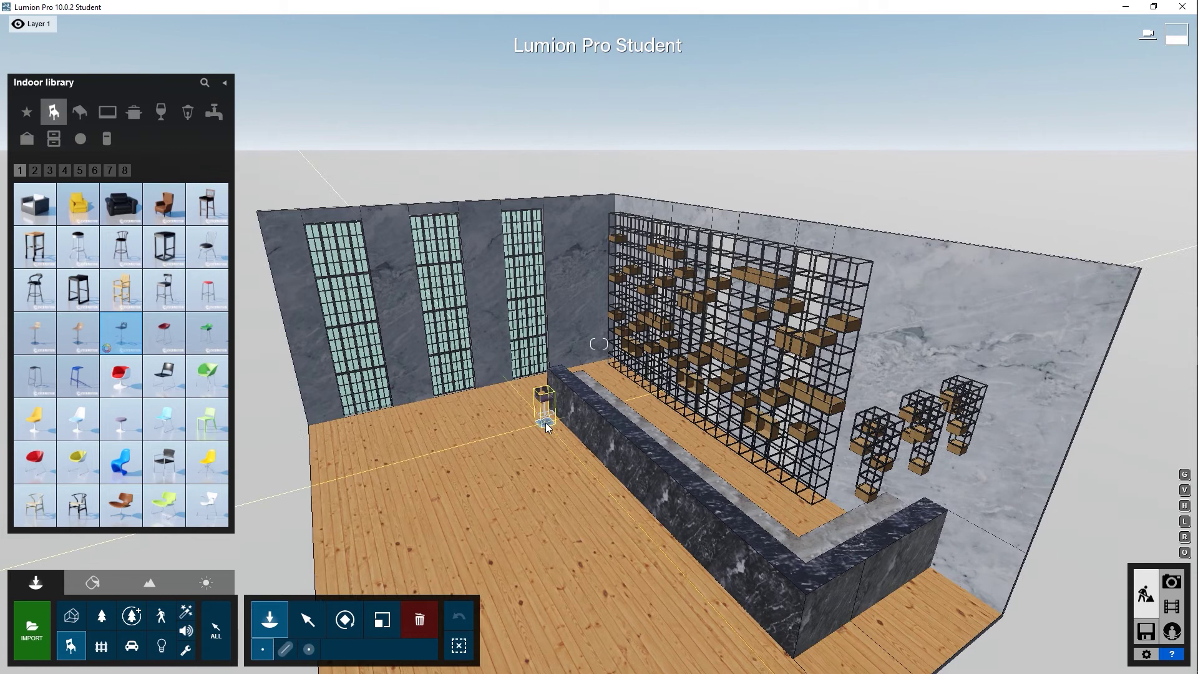
left_click(545, 423)
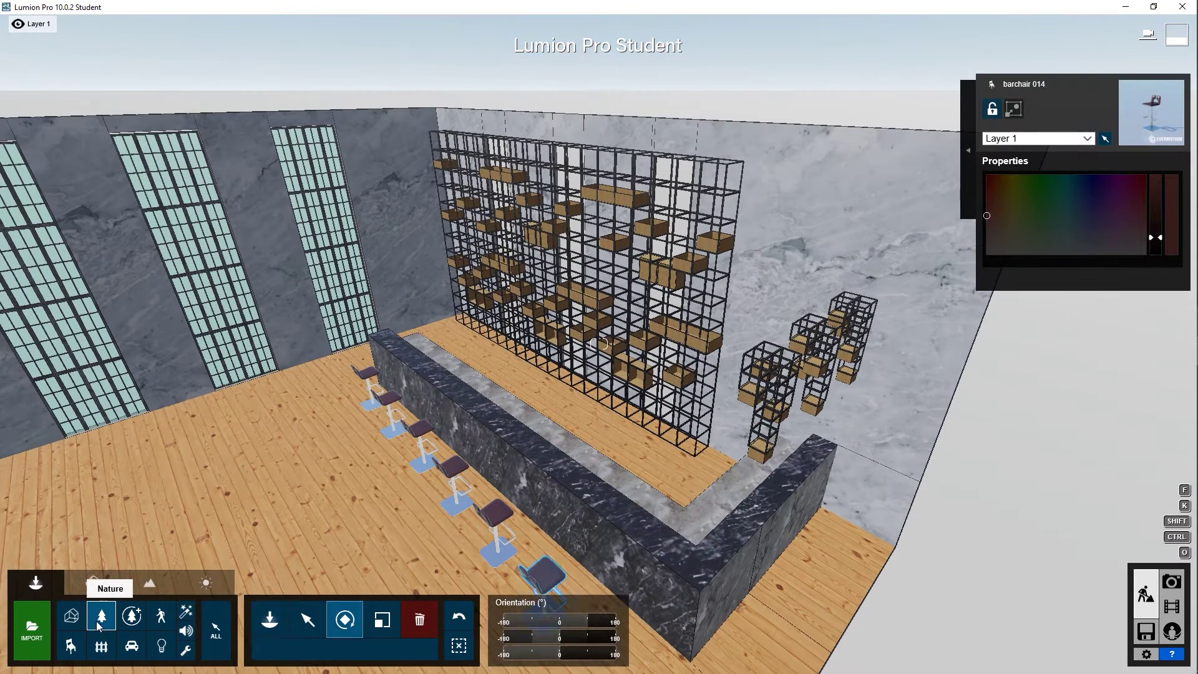
Place yellow-green leafy plants in several wooden boxes of the shelving grid.
left_click(100, 621)
left_click(188, 111)
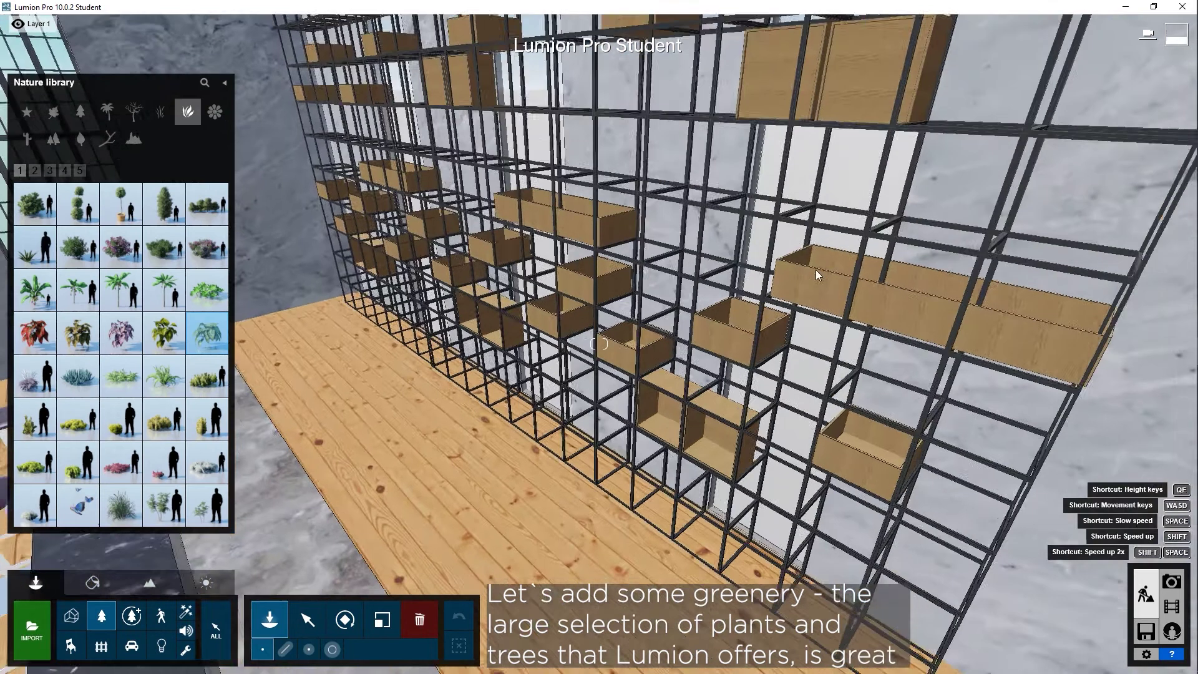
left_click(815, 269)
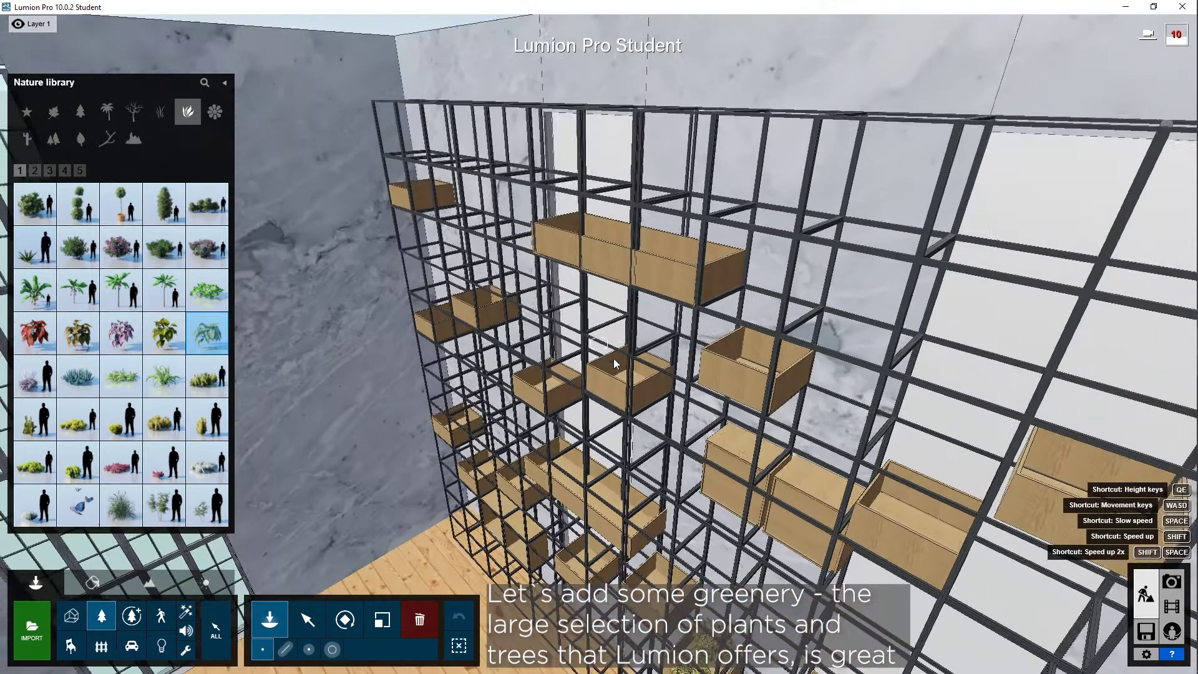
left_click(636, 380)
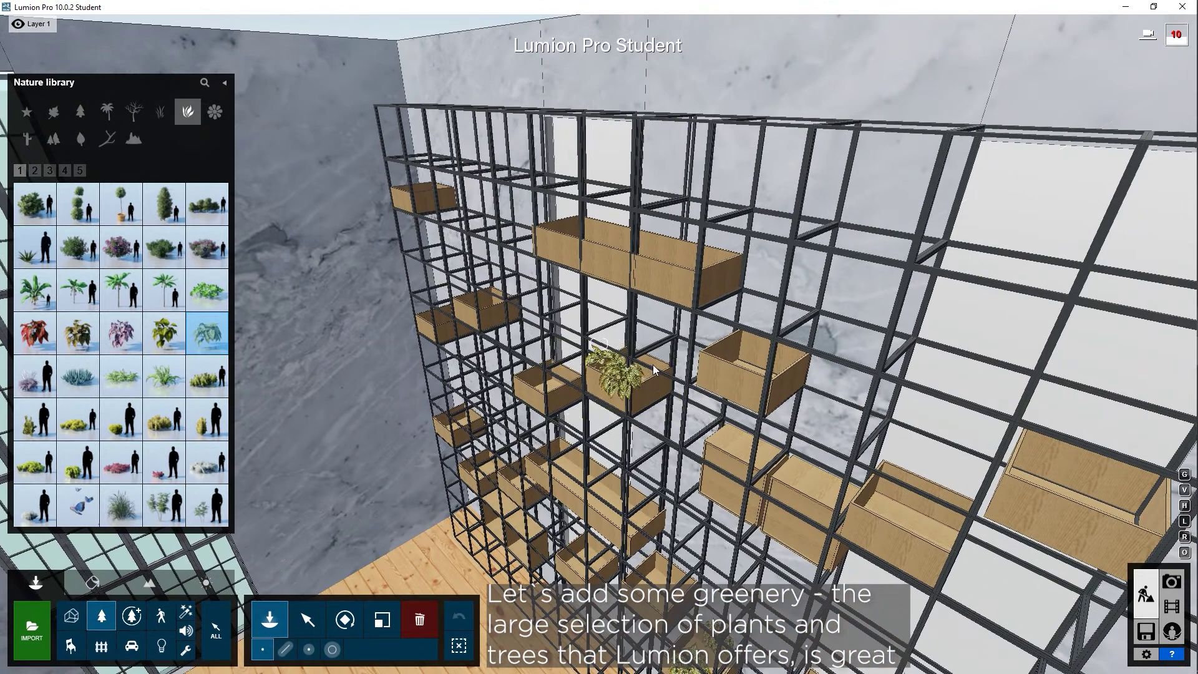
left_click(690, 507)
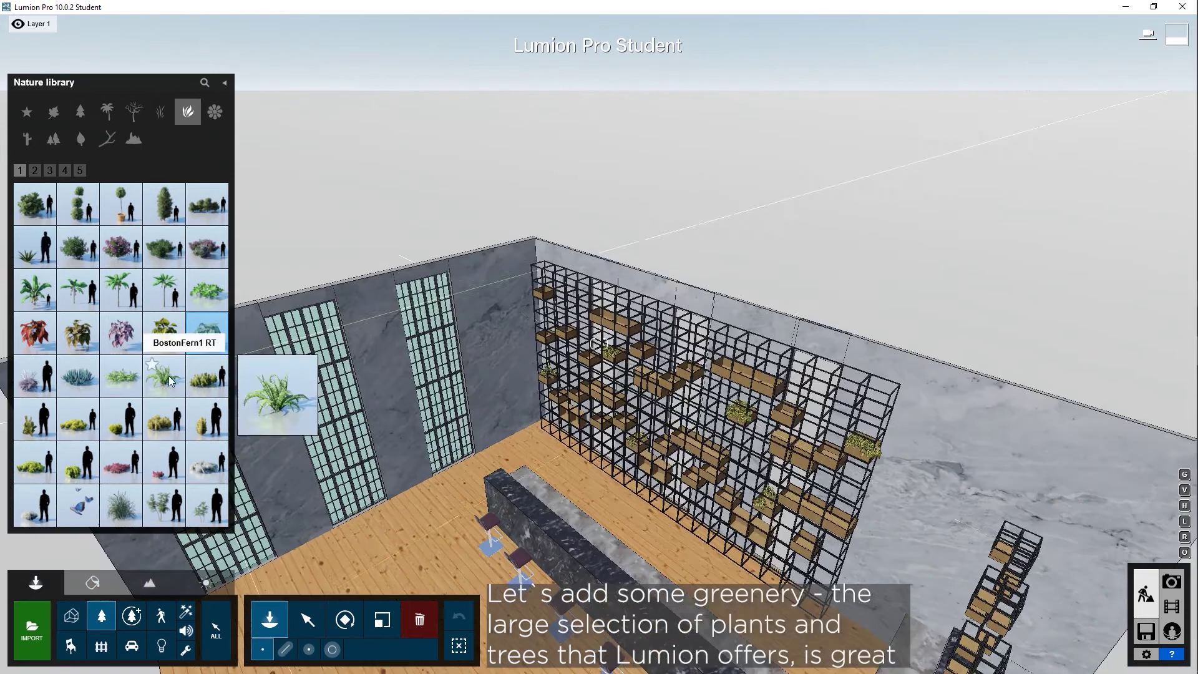
Place BostonFern1 RT plants in a single shelf box and along the long upper box of the grid.
left_click(164, 376)
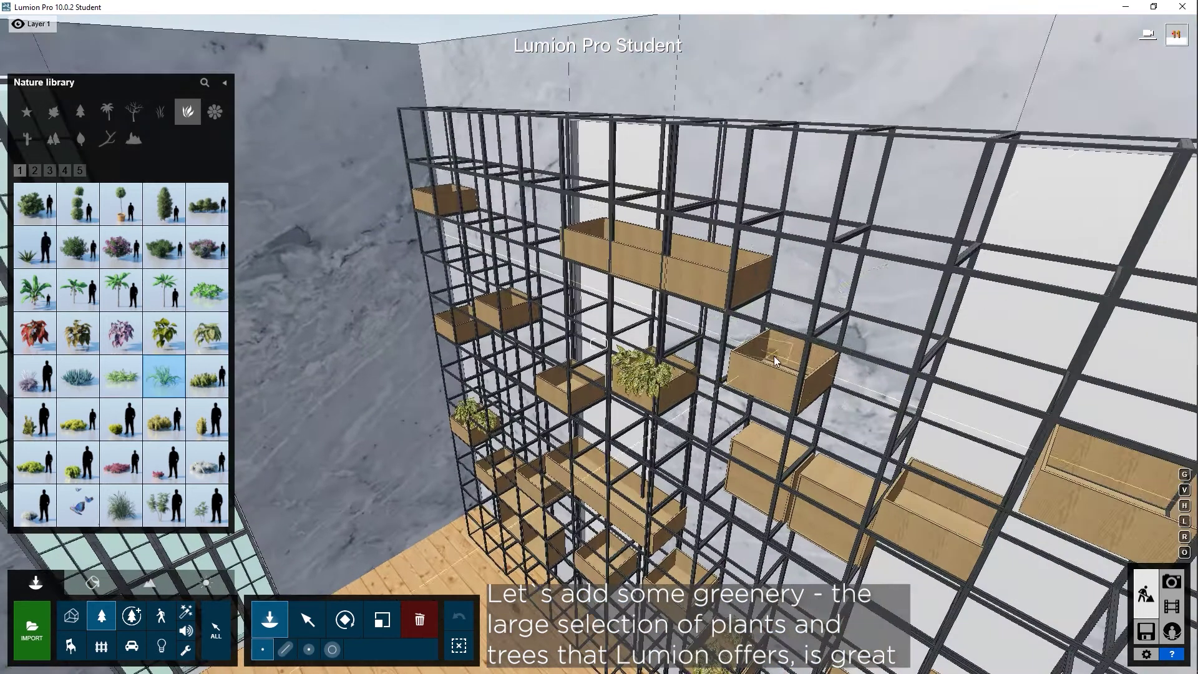
left_click(776, 359)
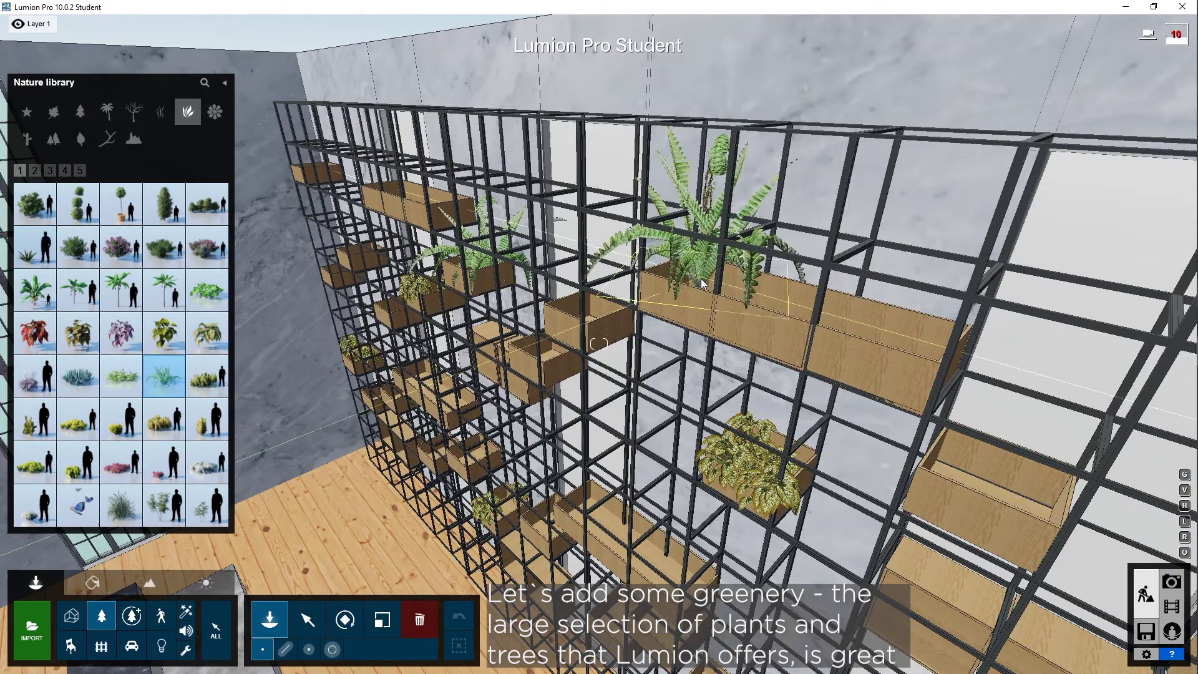
left_click(700, 282)
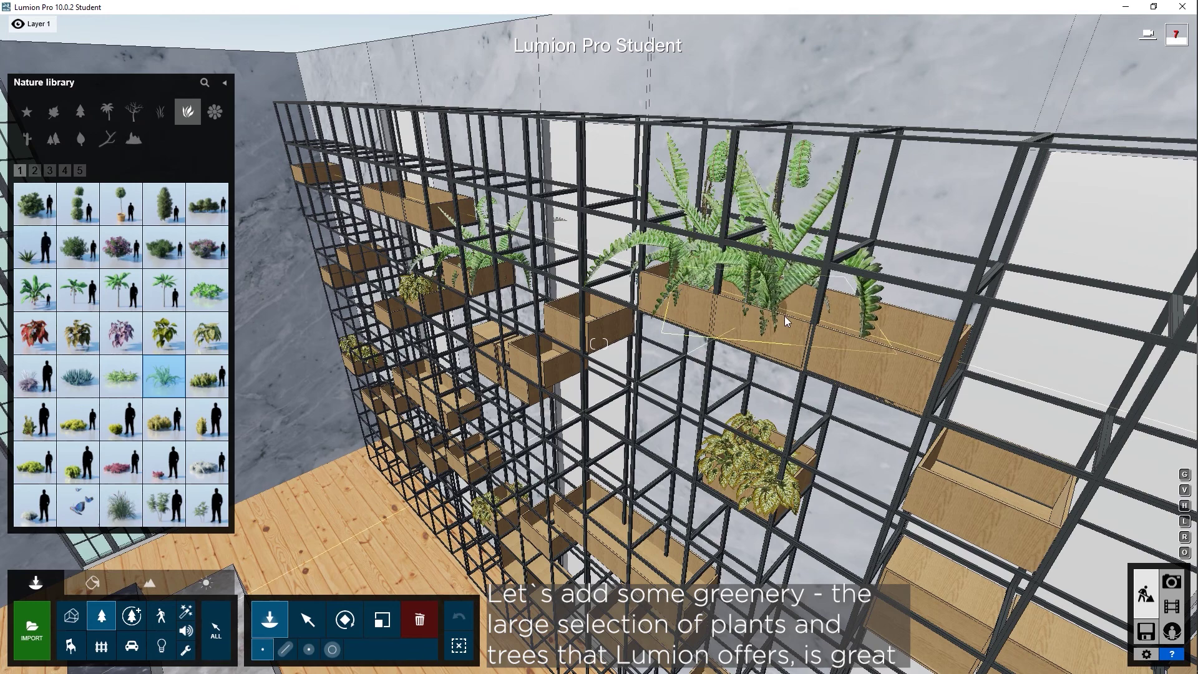
left_click(889, 339)
Place long-bladed grass in a lower long shelf box and blue-green succulents along an upper long box.
key("s")
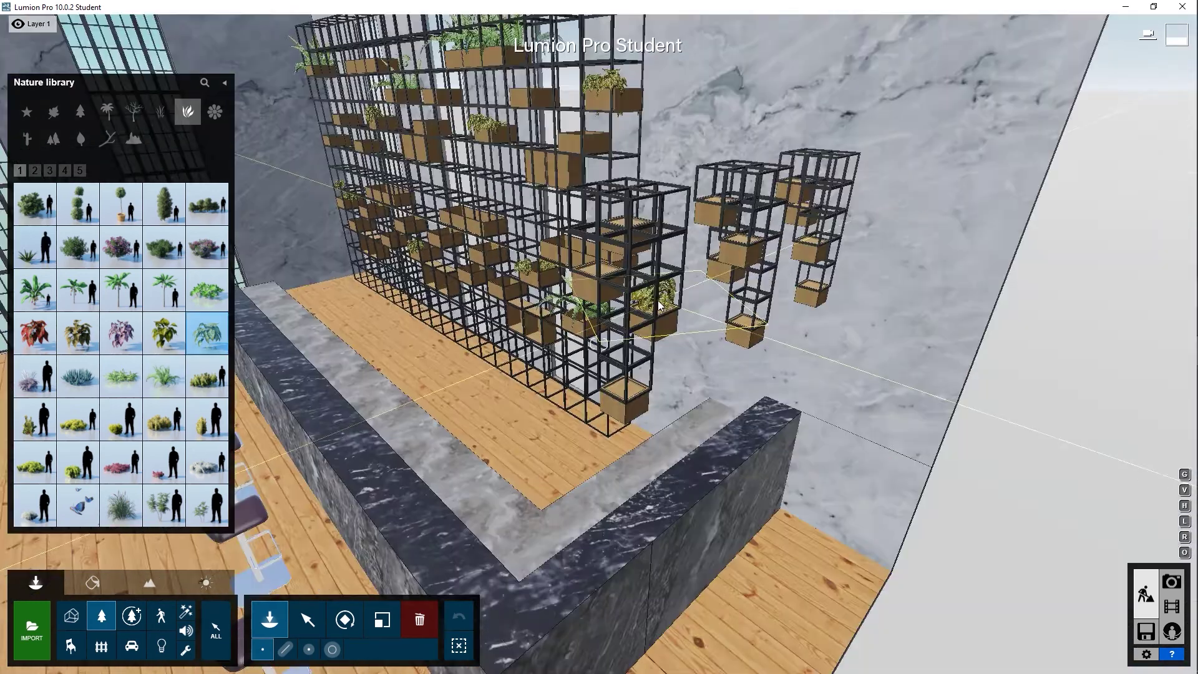
scroll(658, 304, "up", 10)
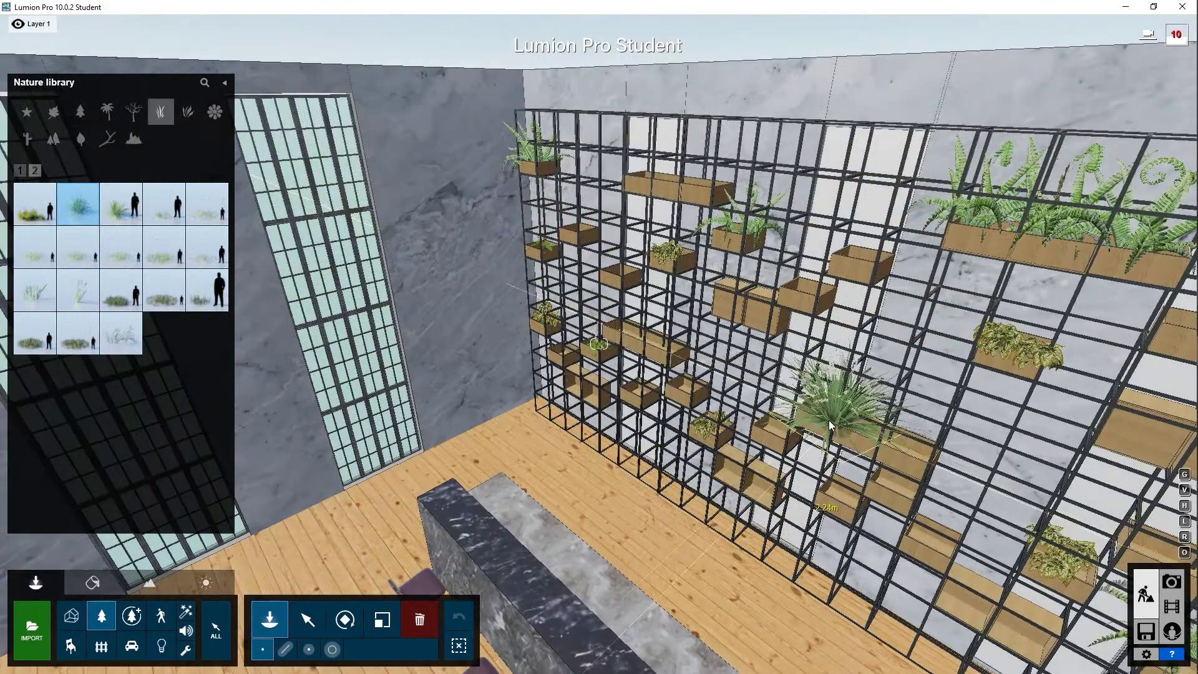
left_click(822, 413)
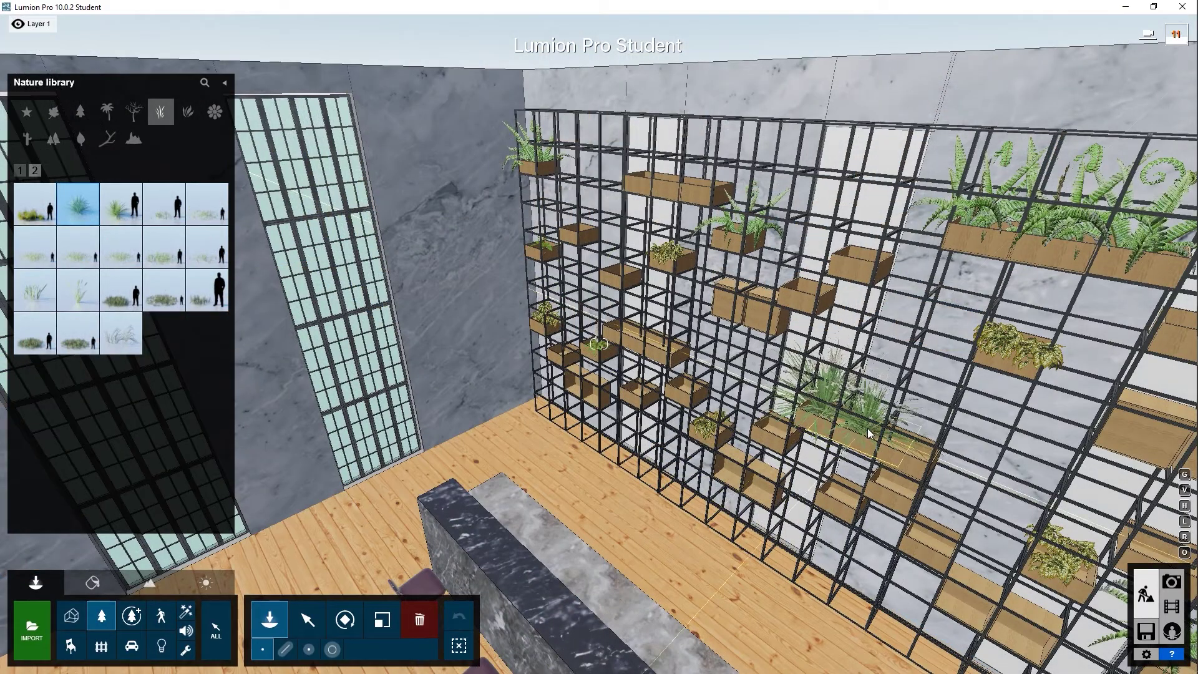
left_click(869, 431)
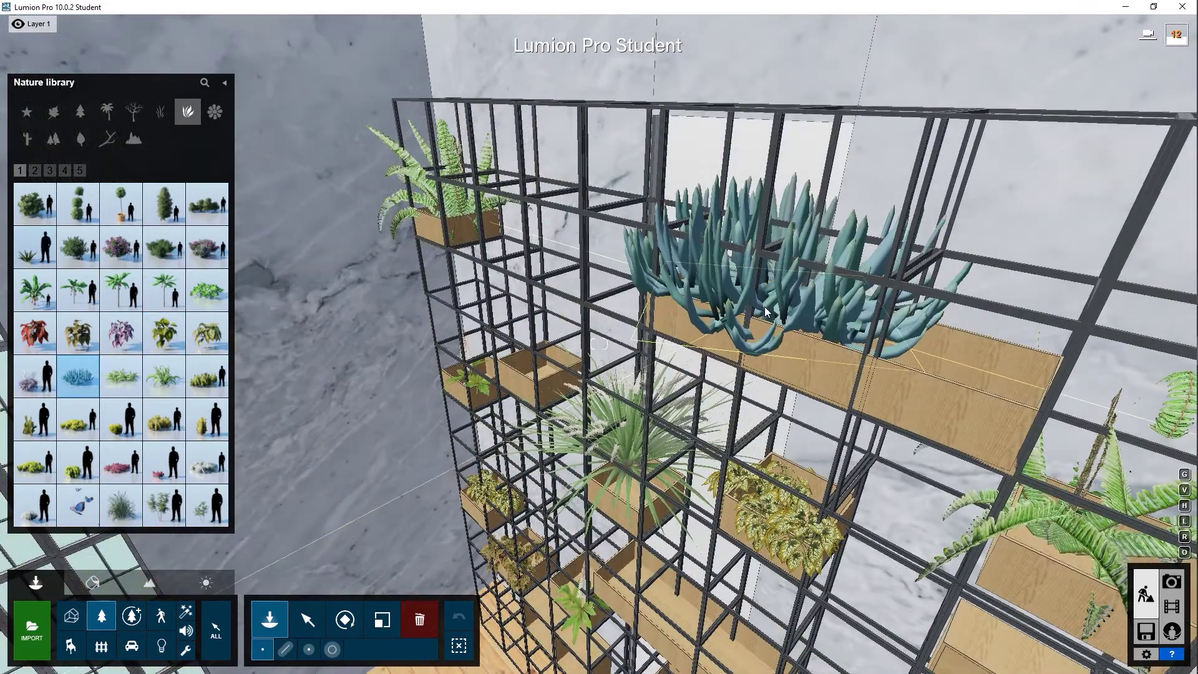
left_click(792, 312)
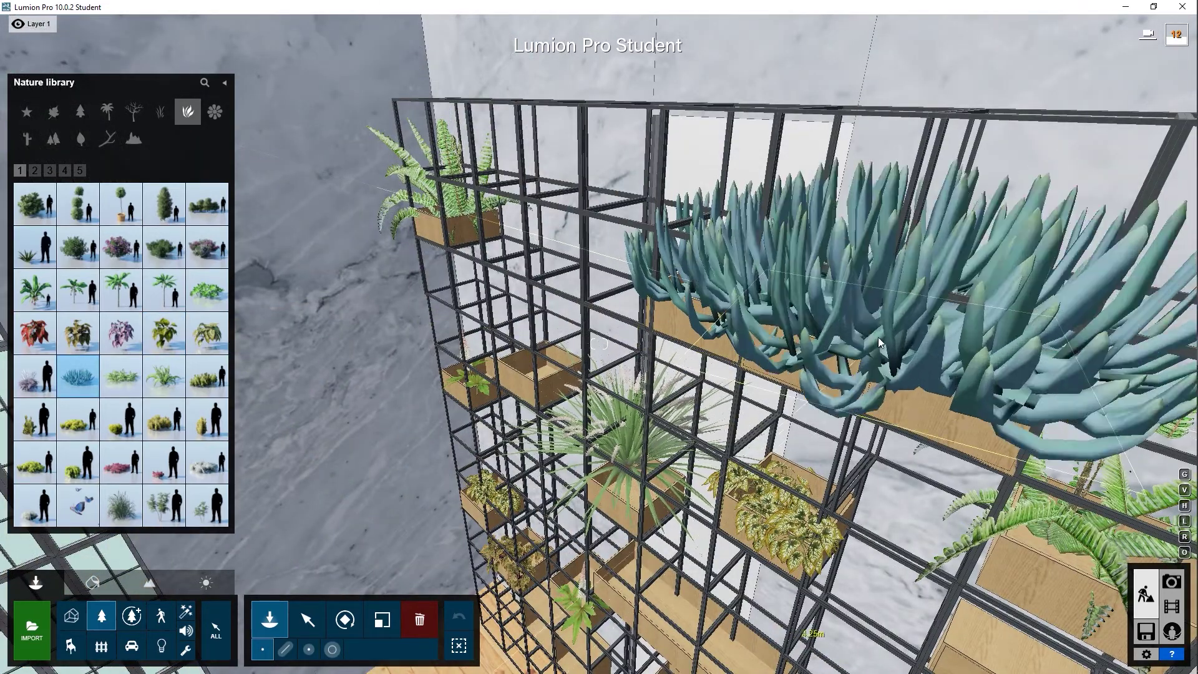
left_click(874, 333)
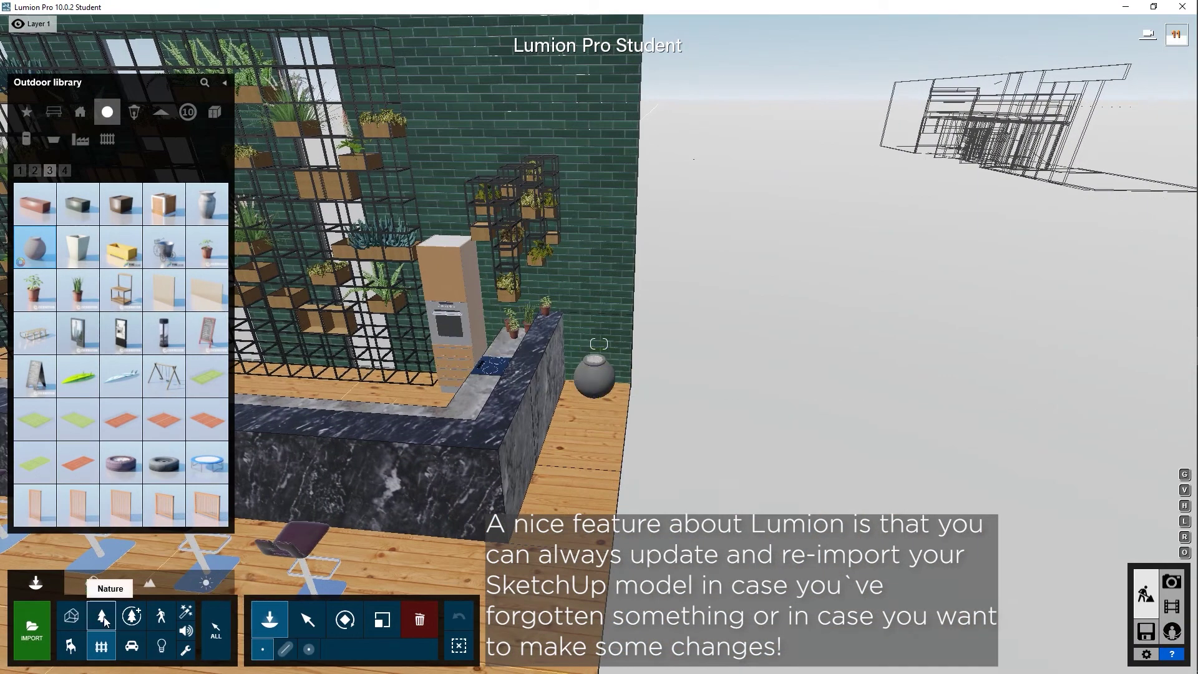
Place an AloeVera RT plant in the round grey pot beside the end of the counter.
left_click(101, 616)
left_click(27, 138)
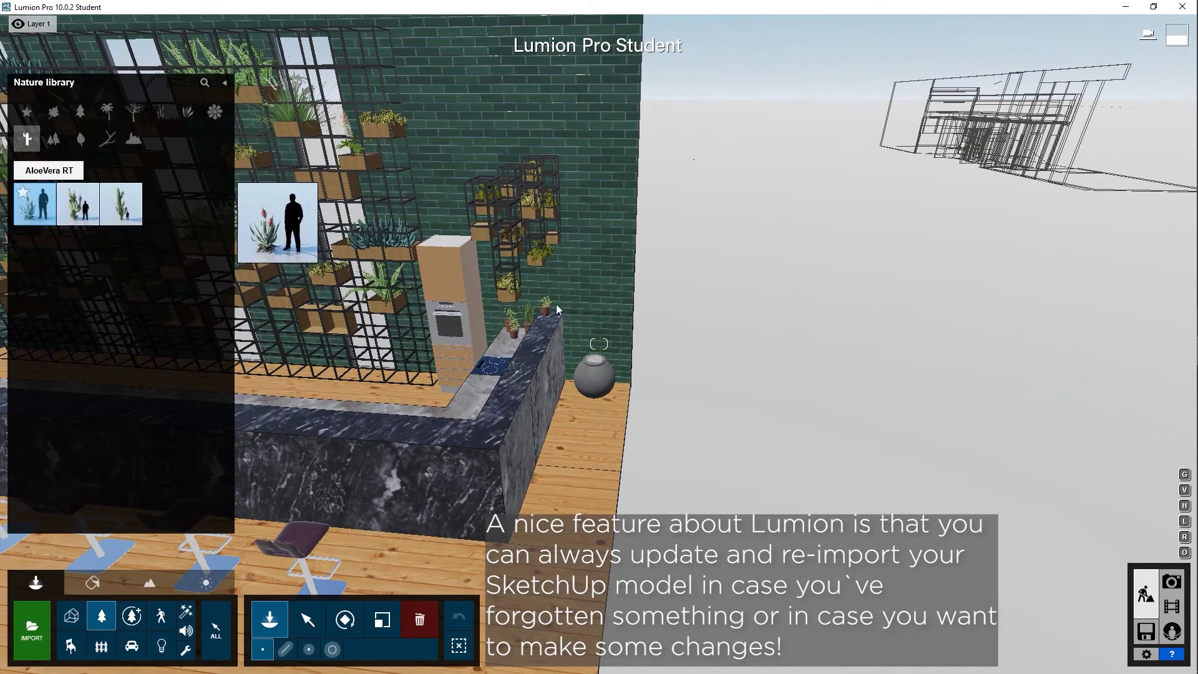
scroll(618, 286, "up", 3)
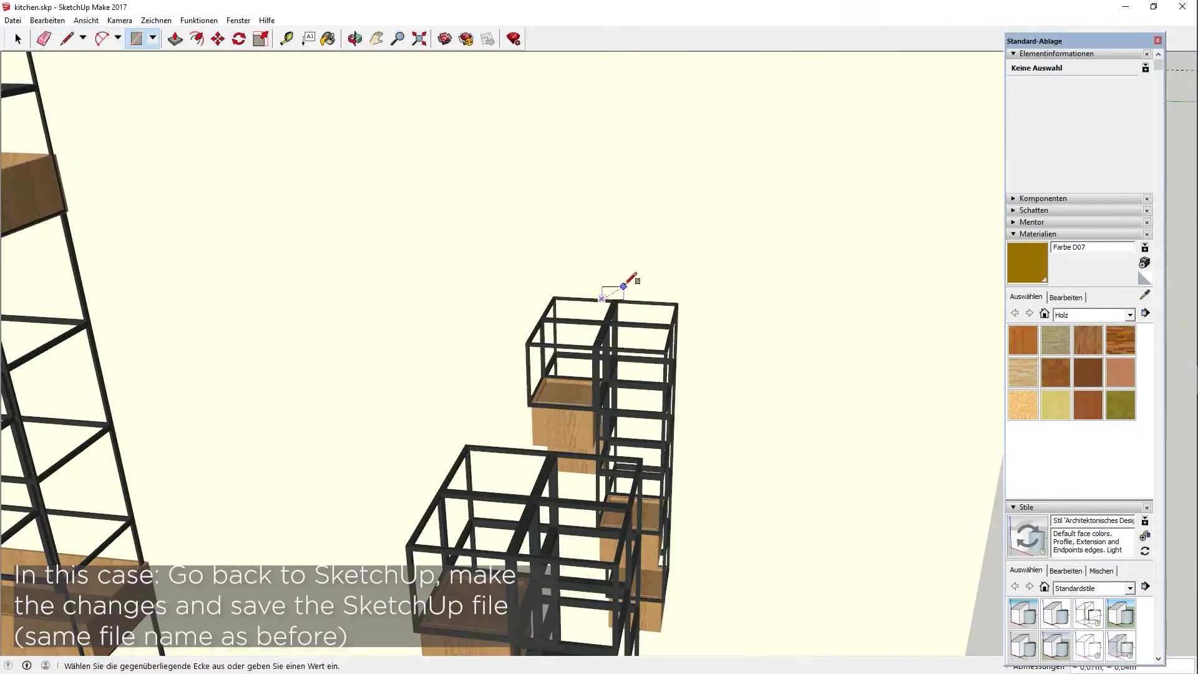
In SketchUp, push/pull the small rectangle above the hanging planters into a beam running from the wall over the counter's short leg.
left_click(175, 39)
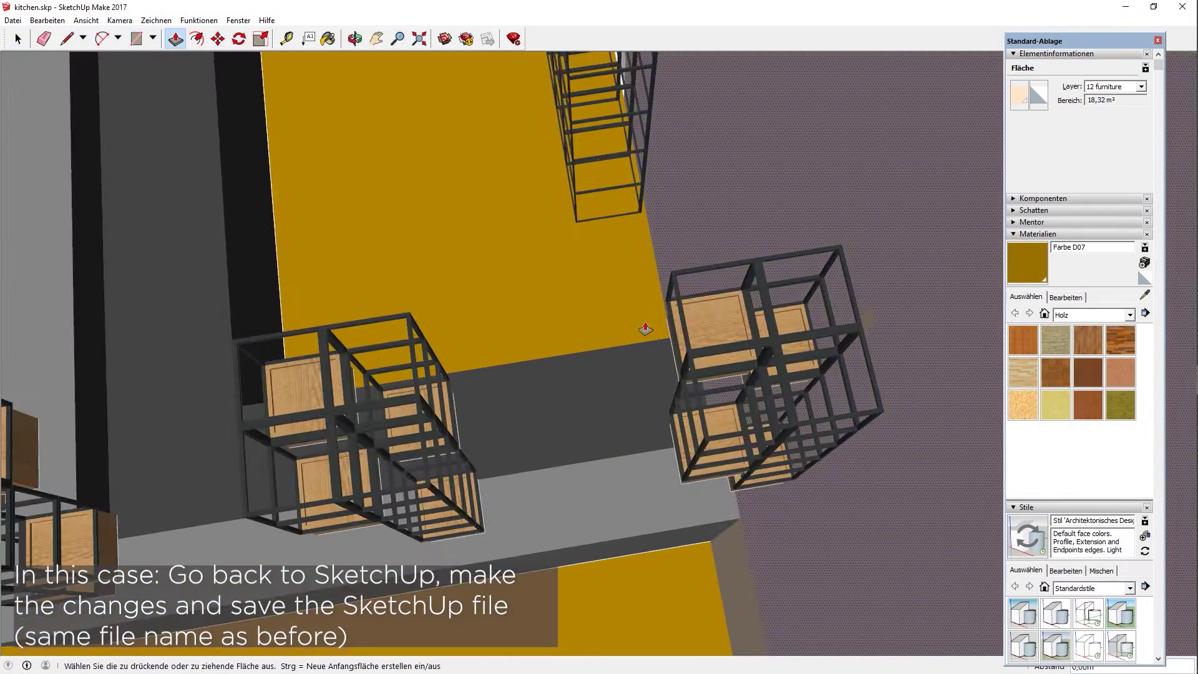
scroll(643, 326, "down", 3)
scroll(638, 353, "down", 8)
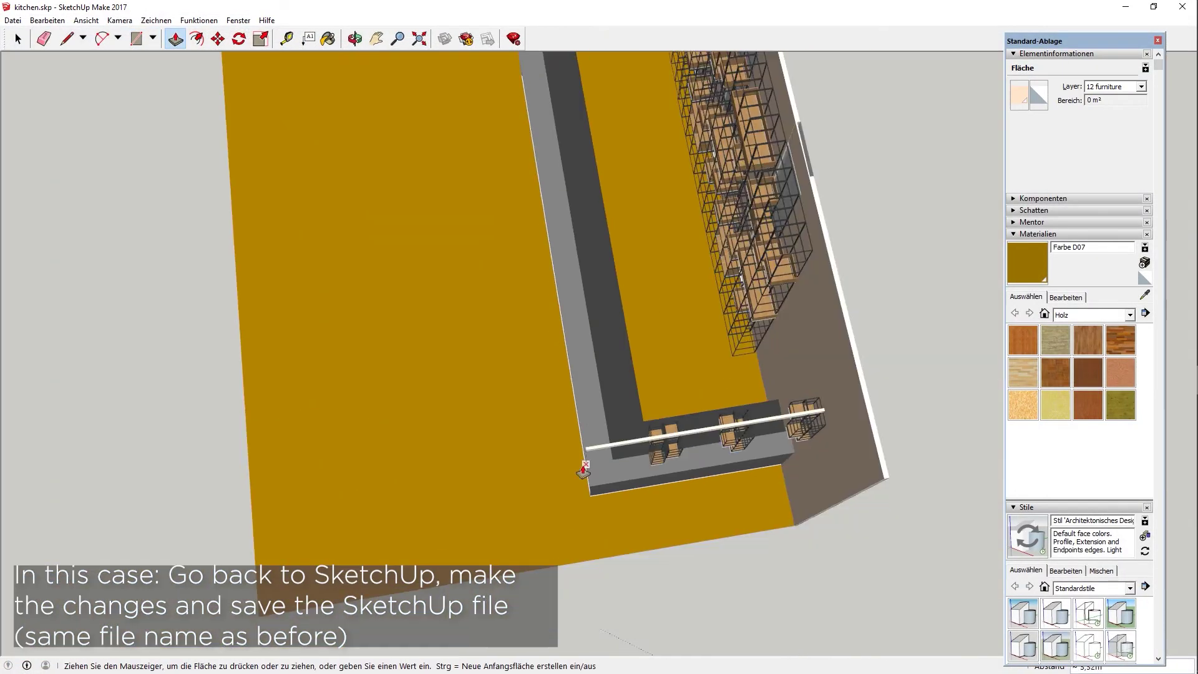
left_click(440, 479)
left_click(360, 37)
left_click_drag(620, 365, 575, 408)
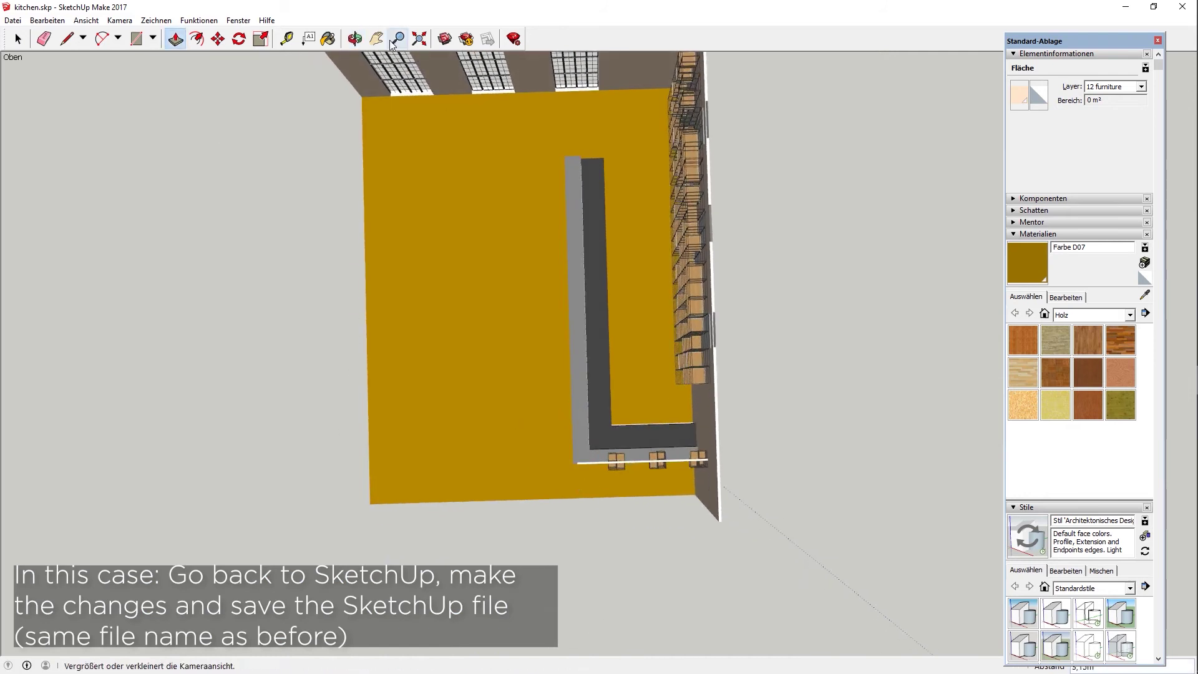
Draw a small rectangle on the side face of the beam at its free end, matching the beam's profile.
left_click_drag(577, 485, 788, 284)
scroll(701, 235, "up", 4)
left_click_drag(701, 235, 912, 286)
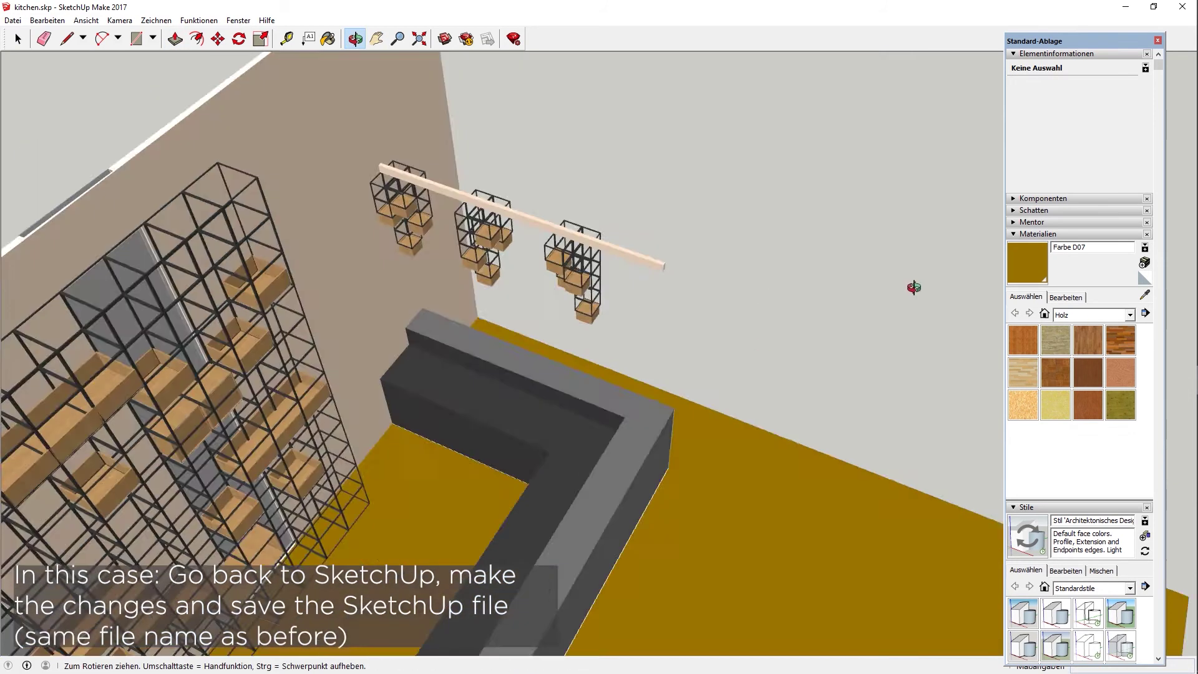
scroll(689, 254, "up", 4)
left_click(136, 40)
scroll(659, 256, "up", 2)
left_click(663, 219)
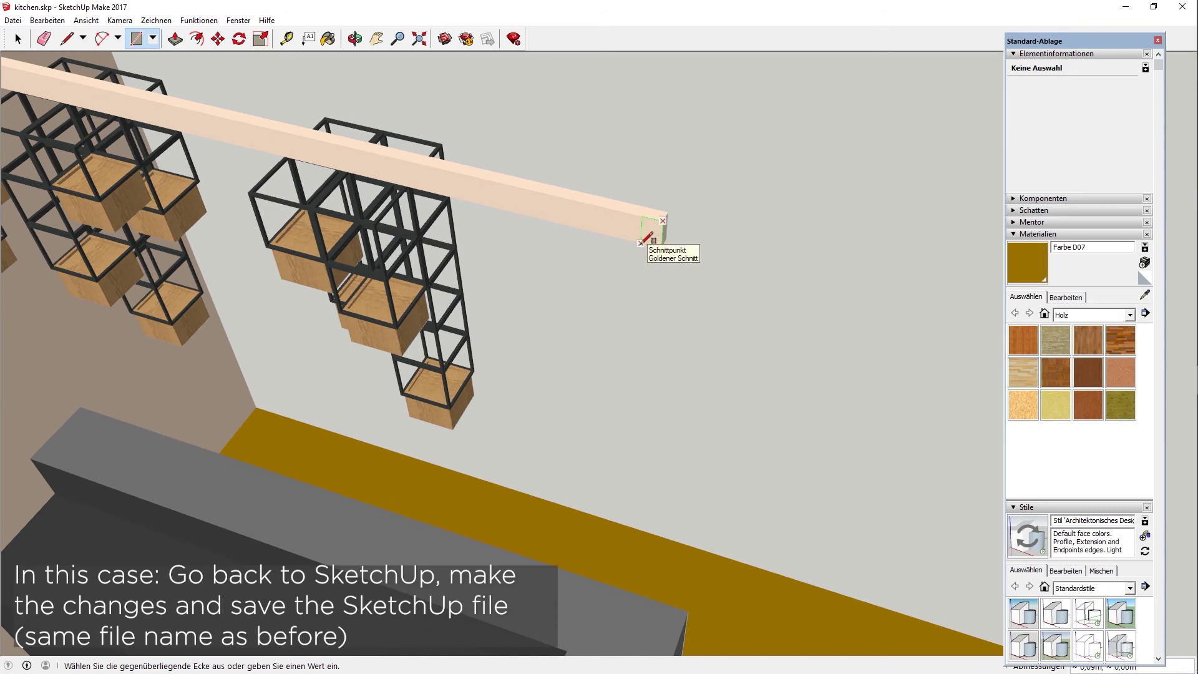
left_click(640, 244)
Push/pull the end rectangle about 7.98 m into a second beam running above the full long counter.
left_click(176, 40)
left_click(652, 232)
scroll(582, 237, "down", 8)
middle_click_drag(391, 78, 99, 398)
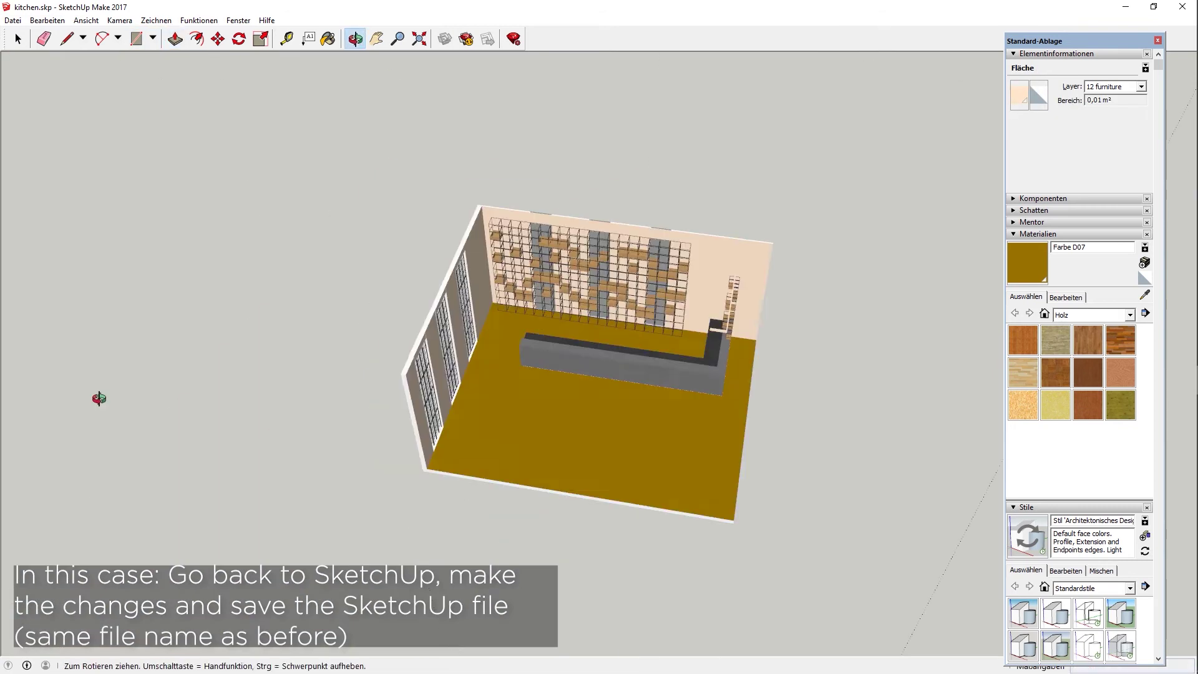
scroll(628, 314, "up", 6)
key("p")
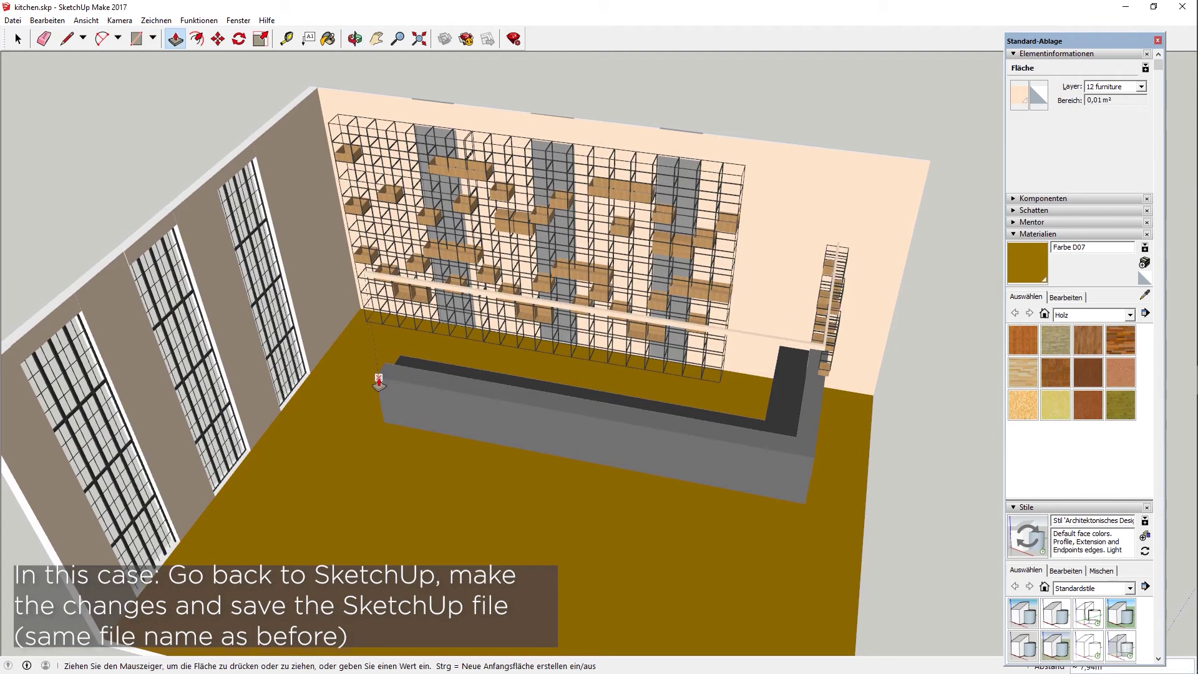
scroll(465, 393, "up", 8)
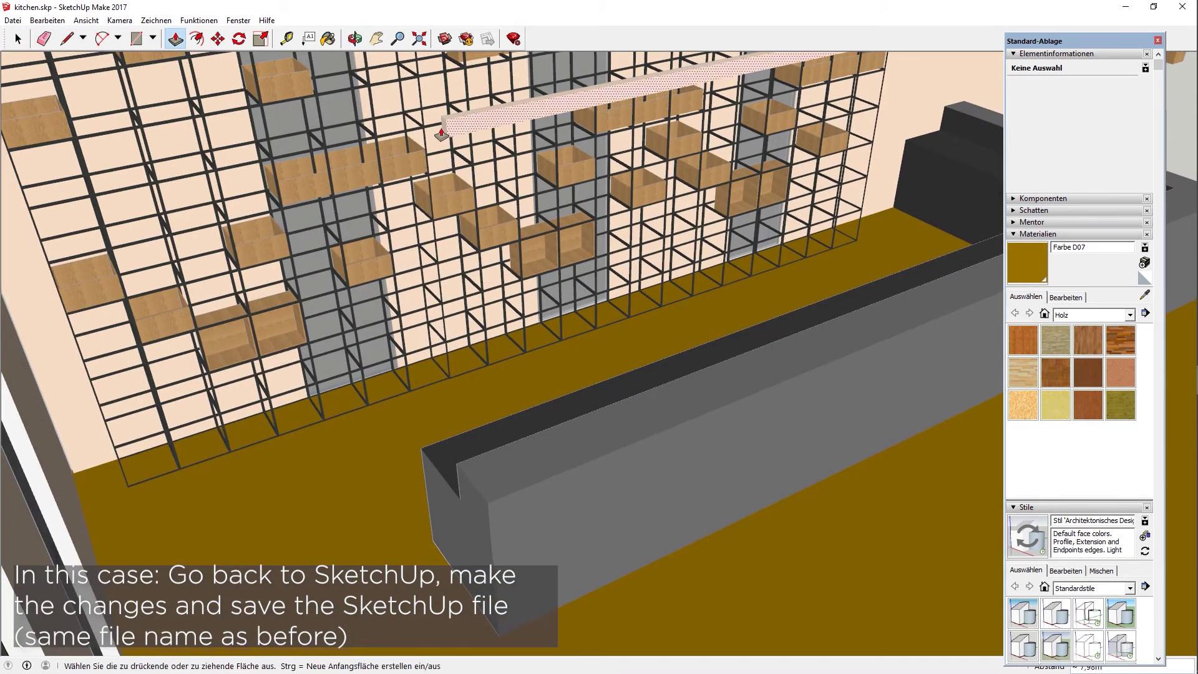
Push/pull the underside of the long beam's far end down into a vertical support post at the counter's end.
left_click(441, 133)
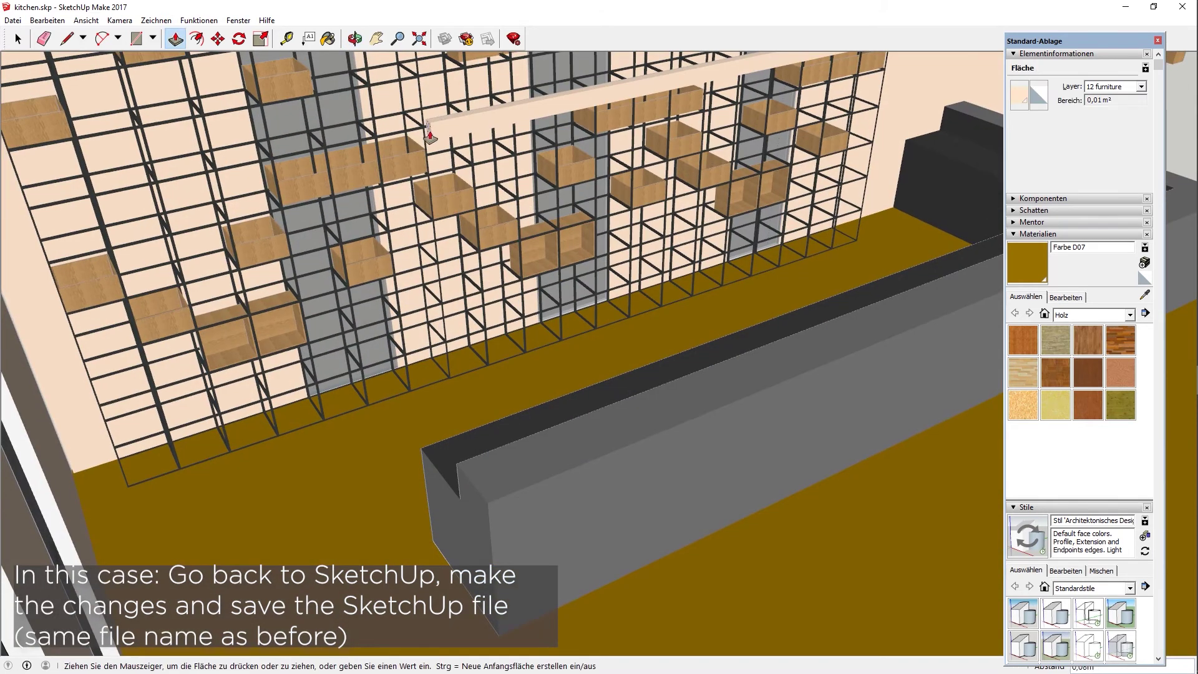
scroll(350, 435, "down", 8)
scroll(350, 435, "up", 5)
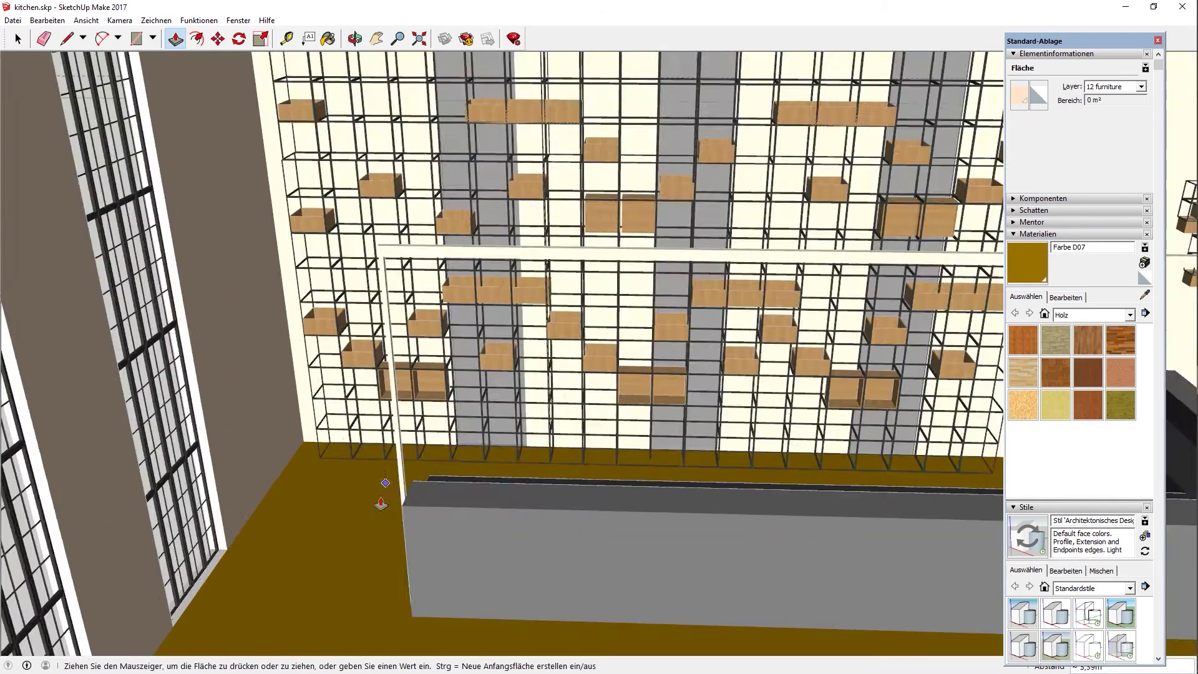
middle_click_drag(382, 494, 506, 501, "shift")
left_click(542, 631)
scroll(350, 116, "down", 6)
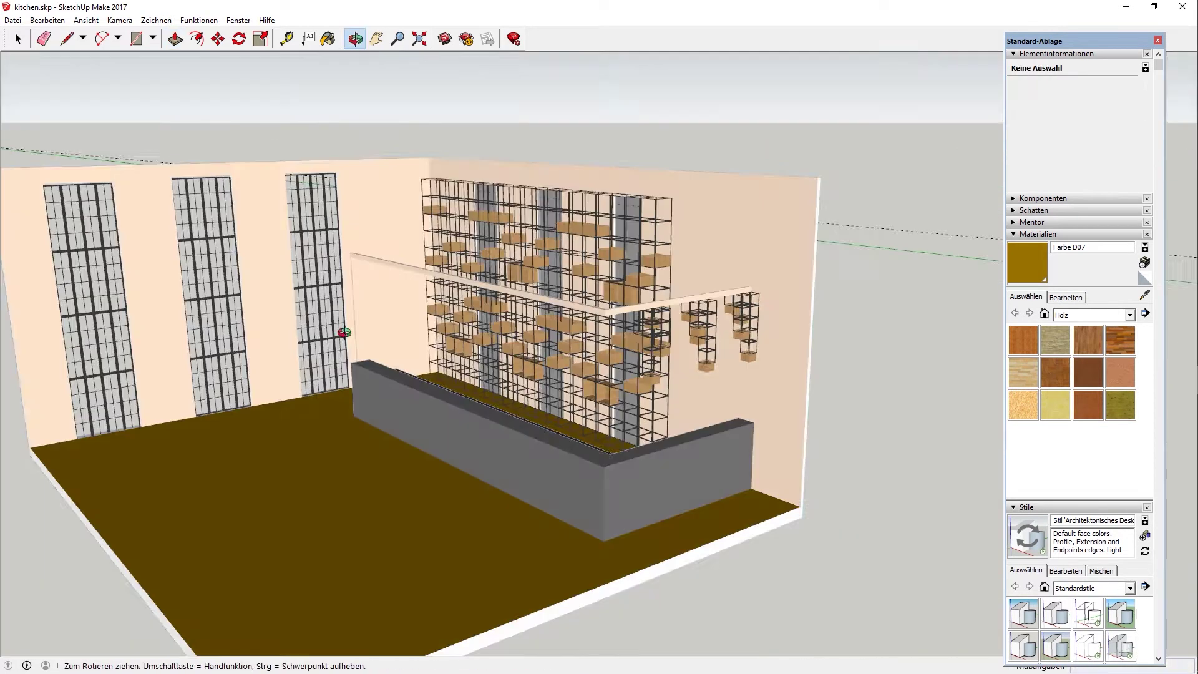
Copy the hanging planter group nearest the corner to two positions along the long beam.
key("m")
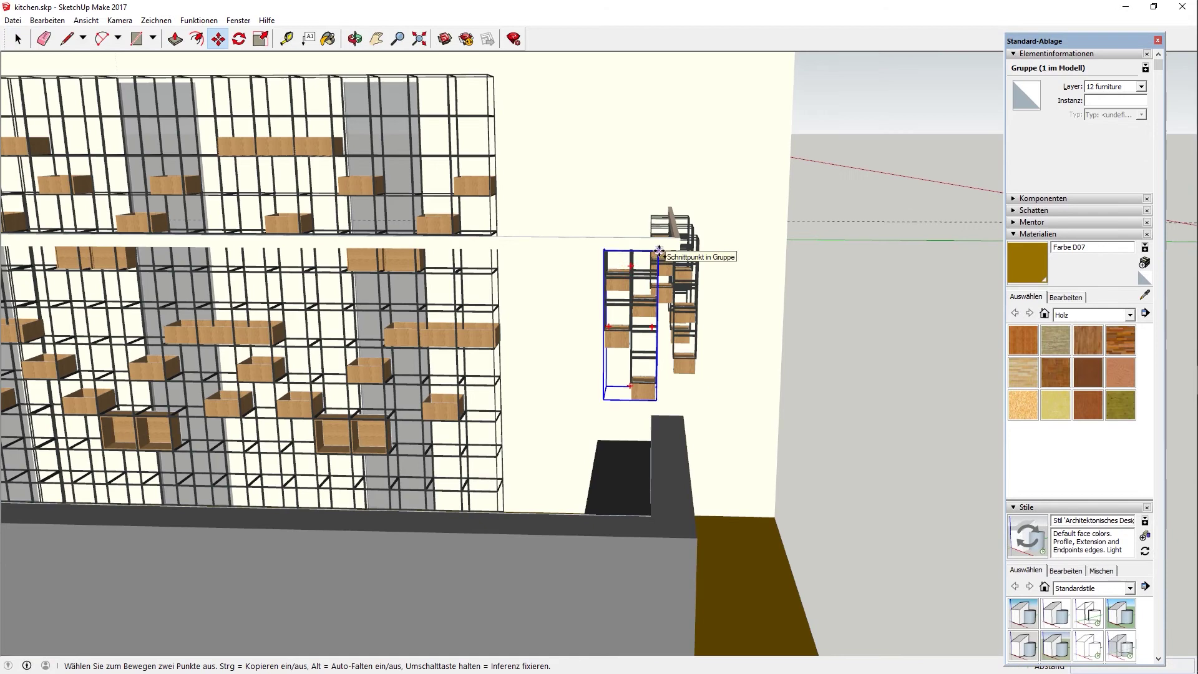
left_click_drag(651, 251, 288, 243, "ctrl")
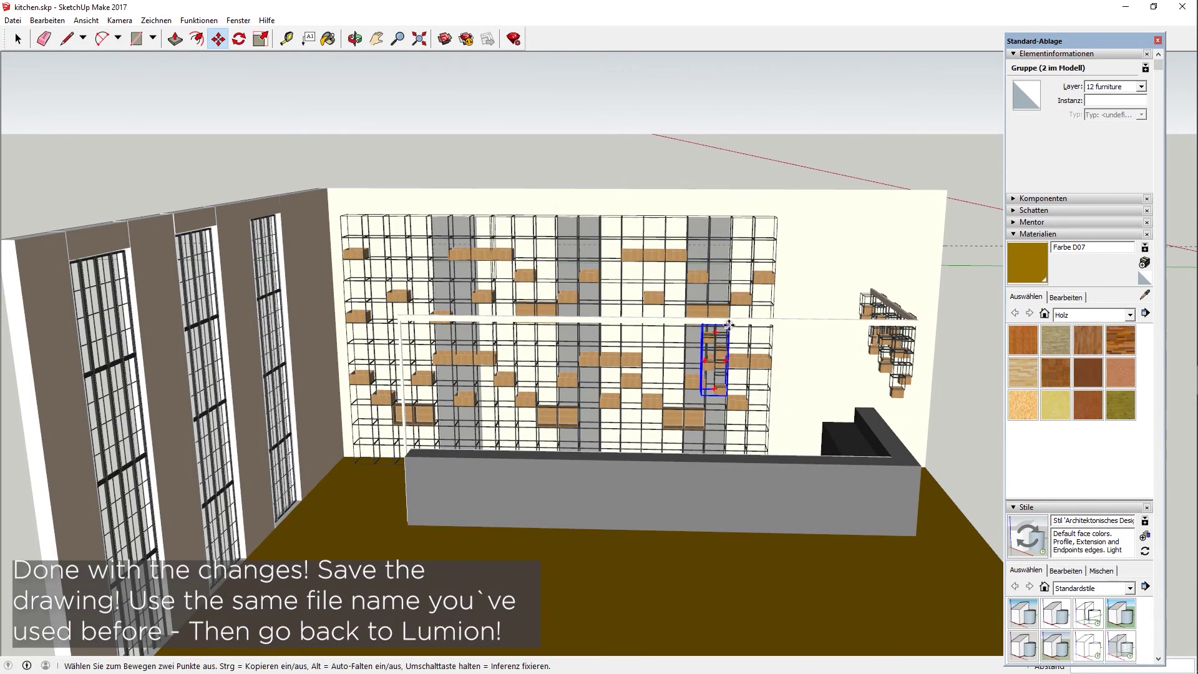
left_click_drag(618, 322, 434, 320)
left_click(433, 320)
key("space")
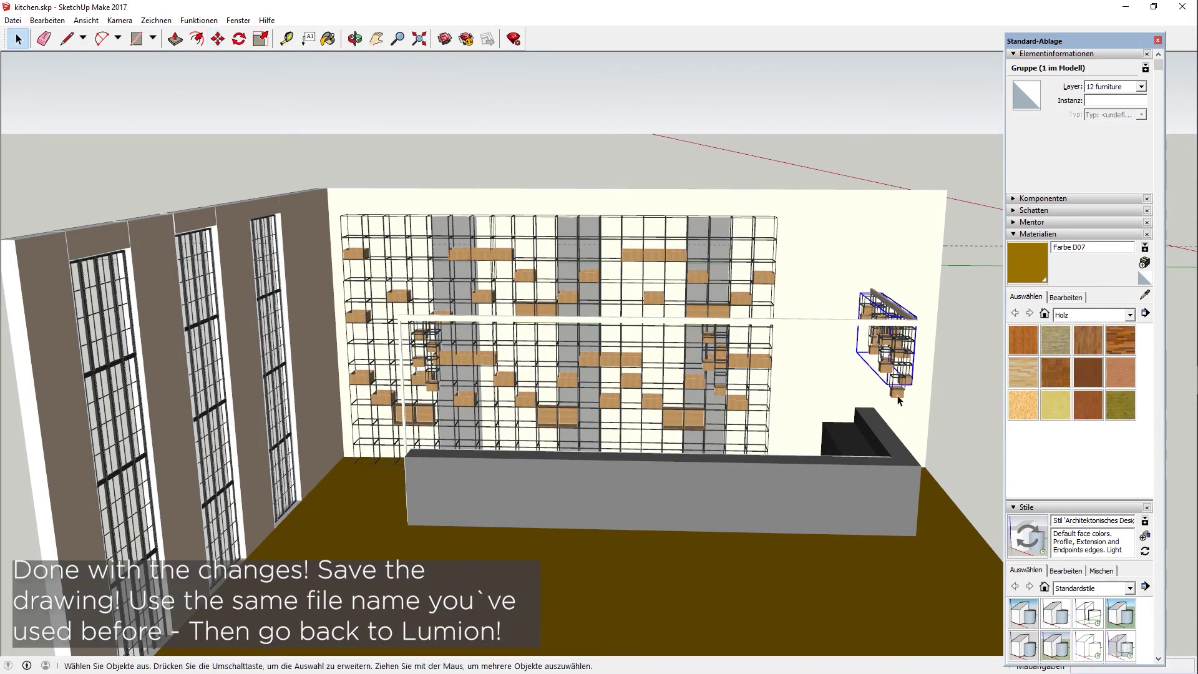
Move the hanging planter at the beam corner about 0.98 m along the long beam.
left_click(897, 397)
left_click(217, 39)
left_click(913, 328)
left_click(849, 328)
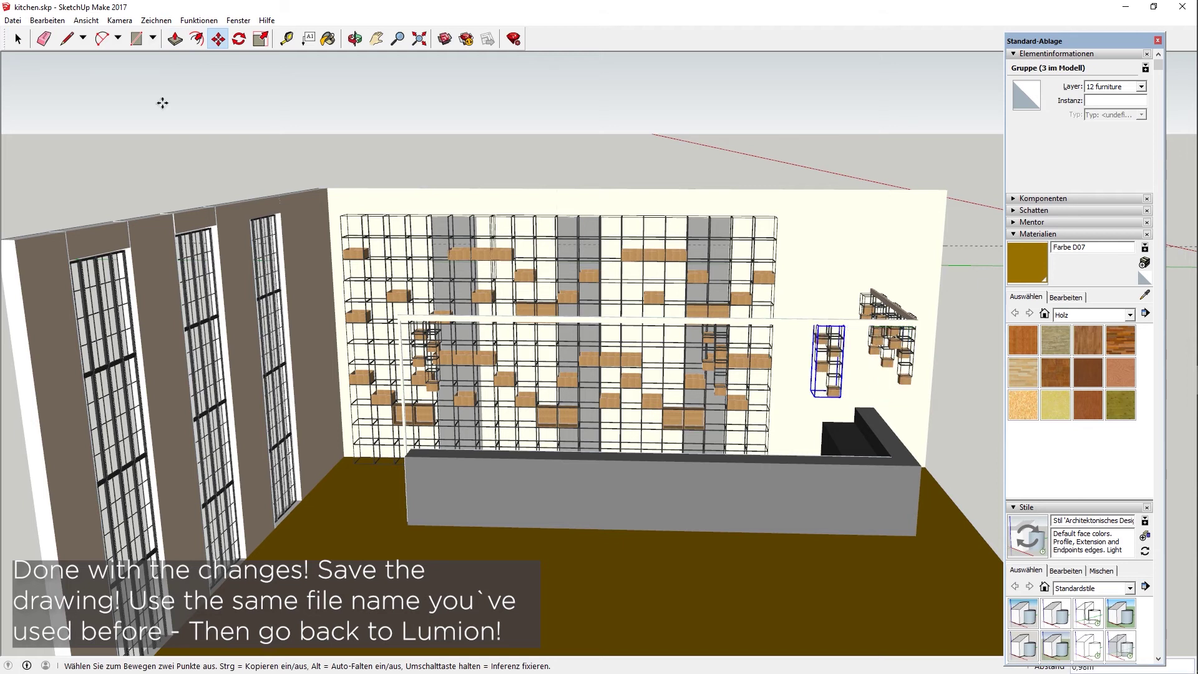
Move the middle planter copy about 1.77 m along the long beam towards the window wall.
left_click(17, 39)
left_click(717, 359)
left_click(217, 39)
left_click(721, 322)
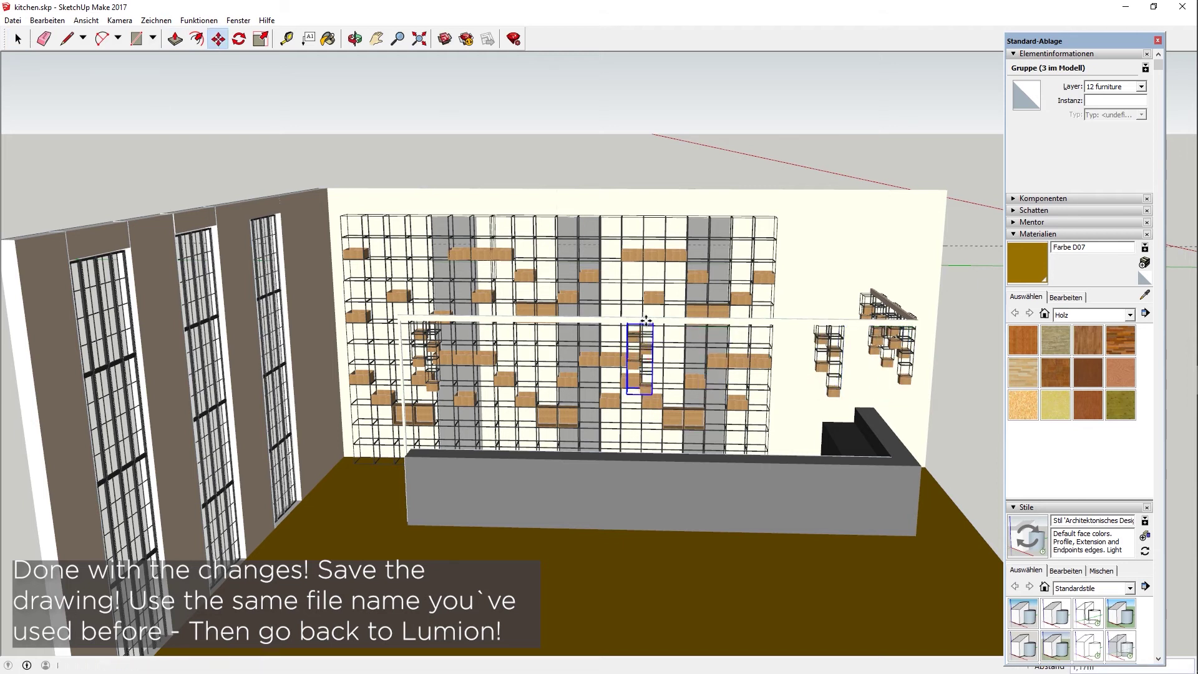
left_click(645, 321)
Save the modified drawing under its existing file name, kitchen.skp.
scroll(646, 321, "down", 4)
left_click(354, 39)
left_click_drag(187, 368, 499, 374)
left_click(13, 21)
left_click(50, 67)
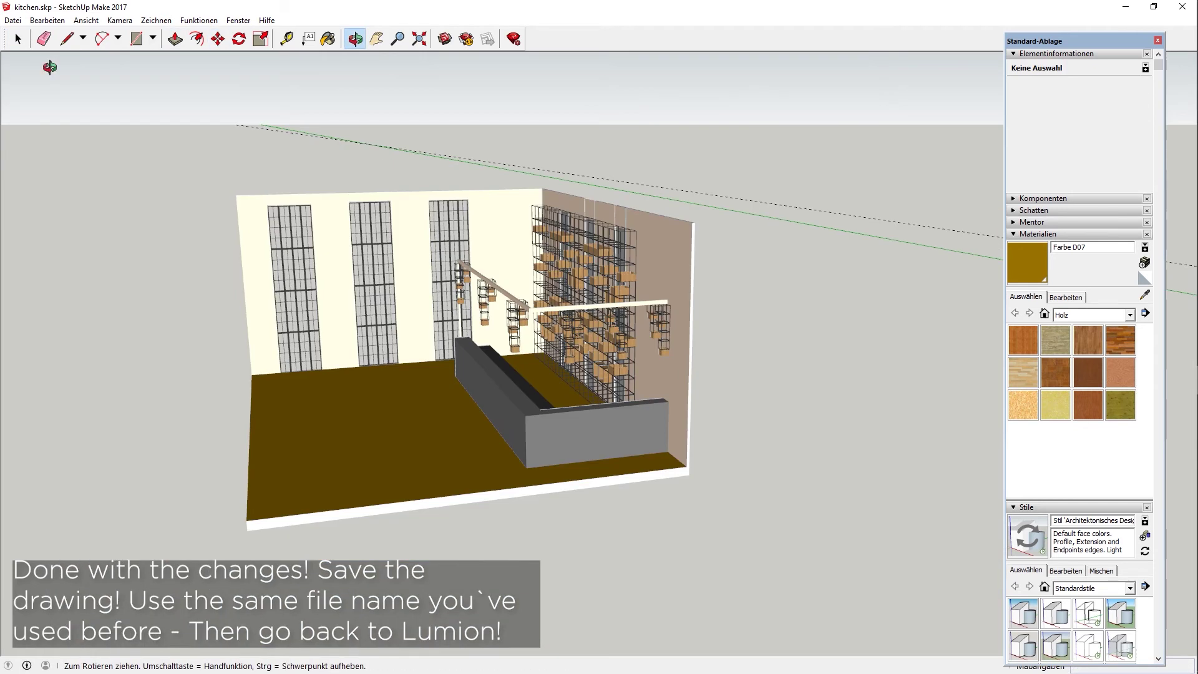
Switch back to Lumion and re-import the updated SketchUp model.
left_click(1178, 361)
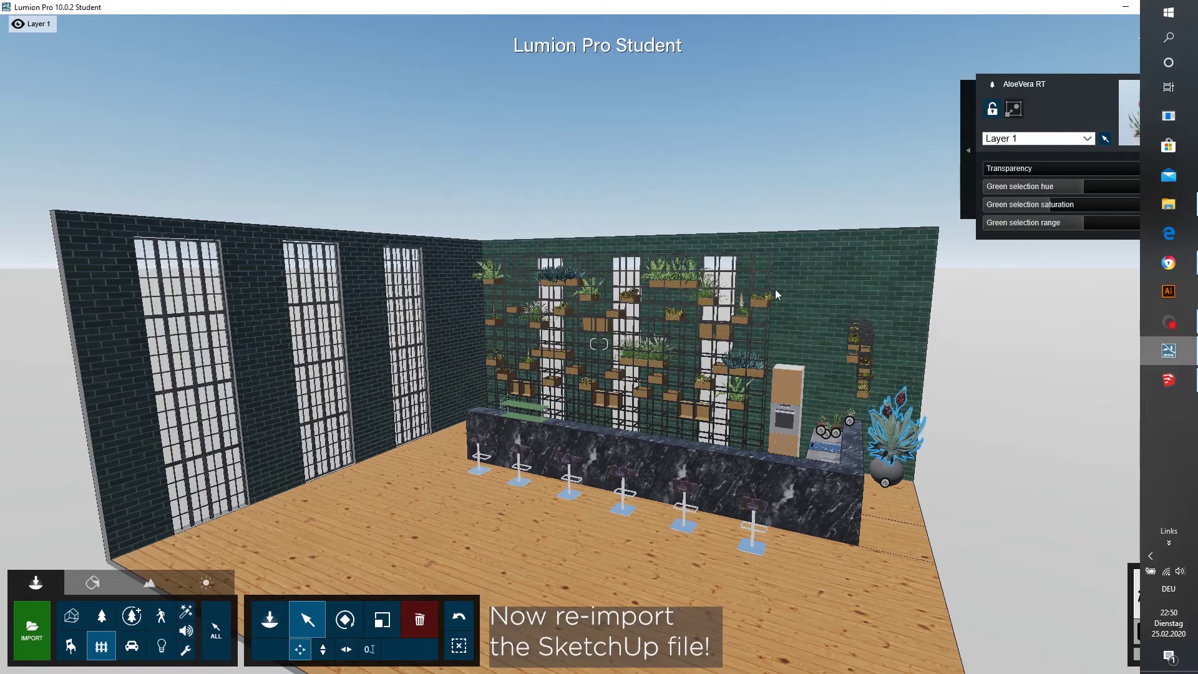
key("s")
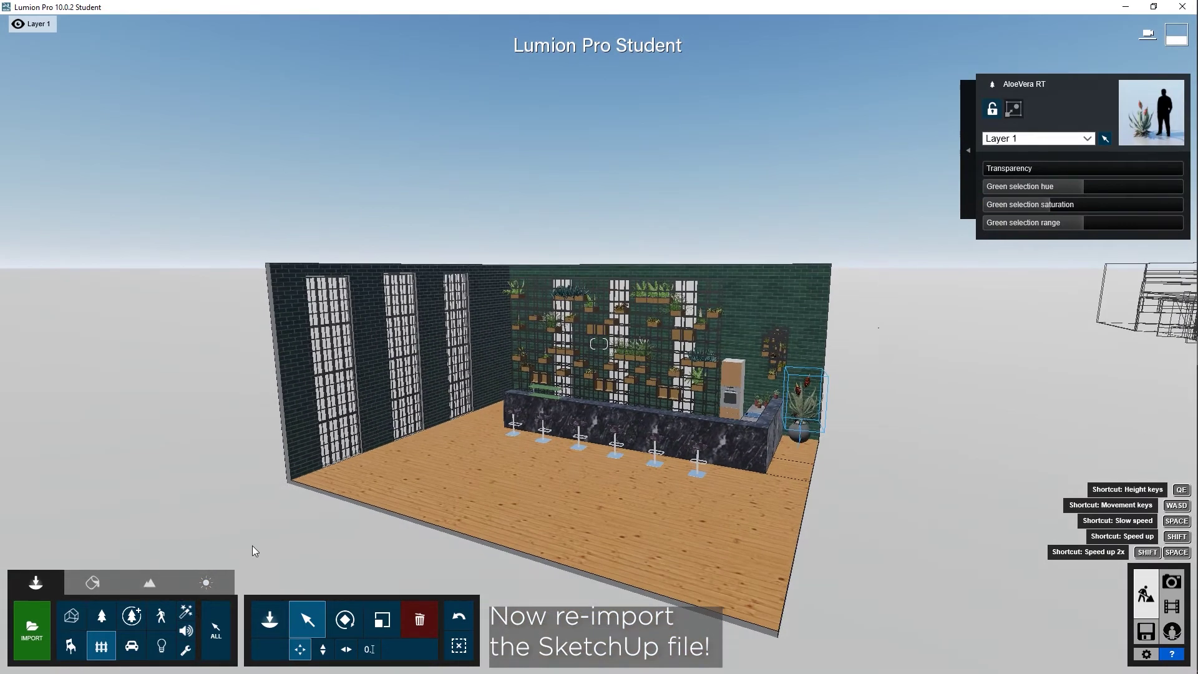
left_click(71, 615)
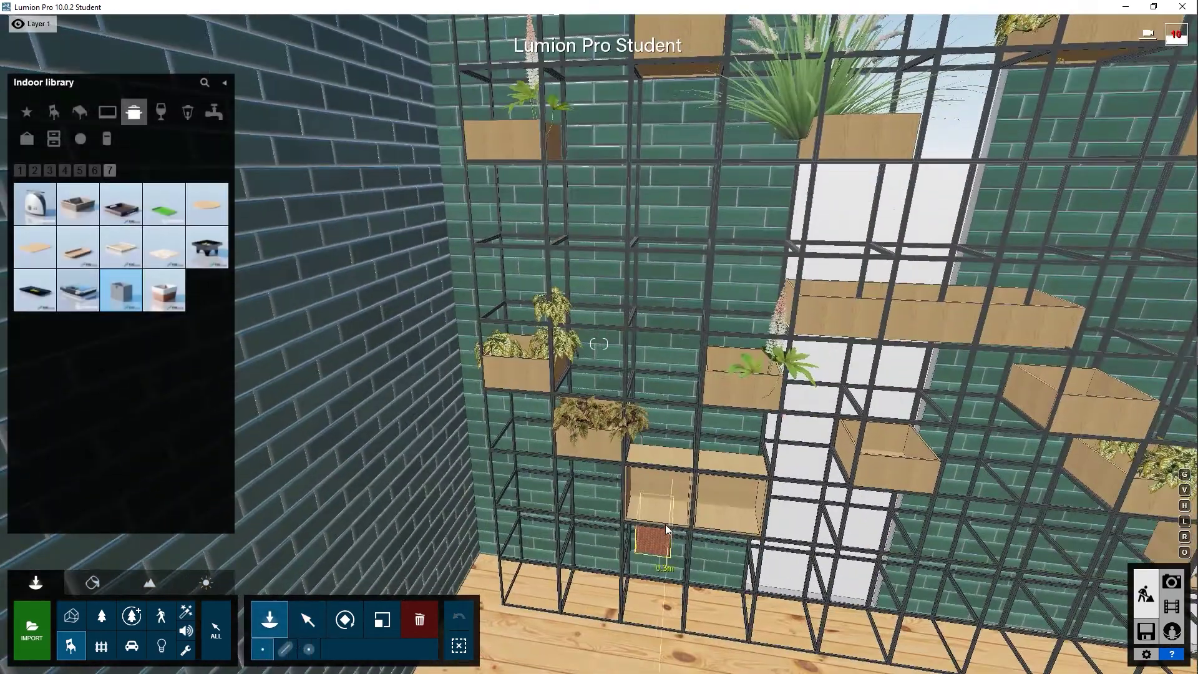
Place white-topped brown containers from the indoor library in the low double shelf box of the grid.
left_click(164, 290)
left_click(655, 509)
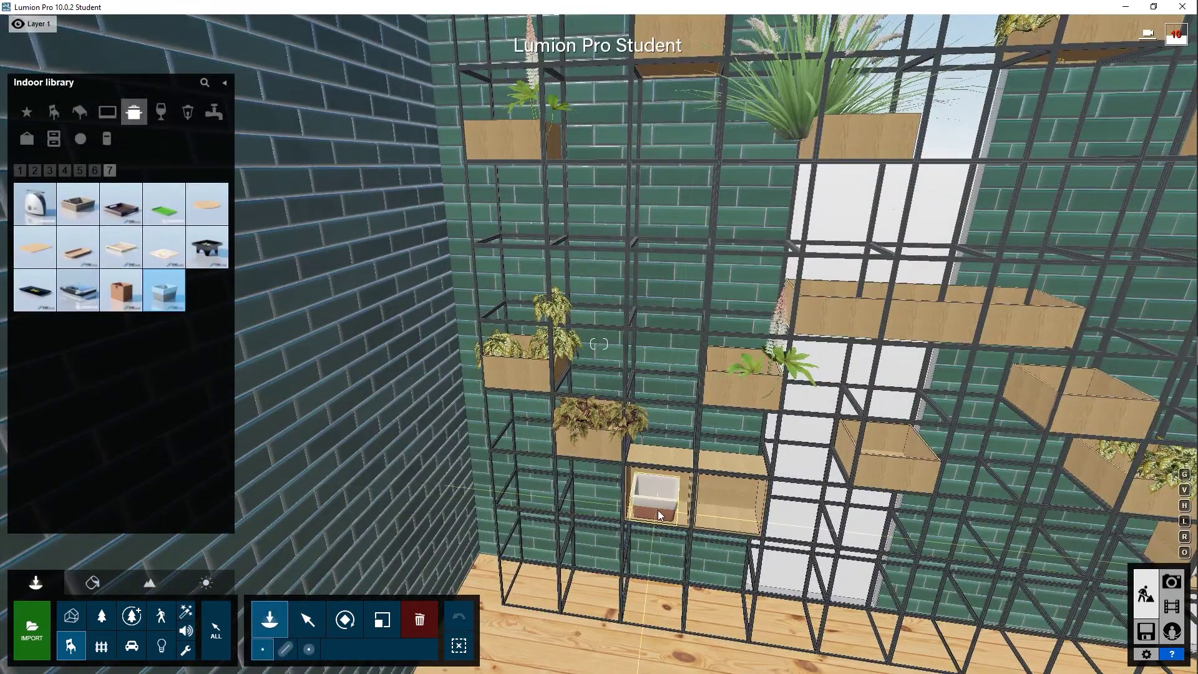
left_click(722, 526)
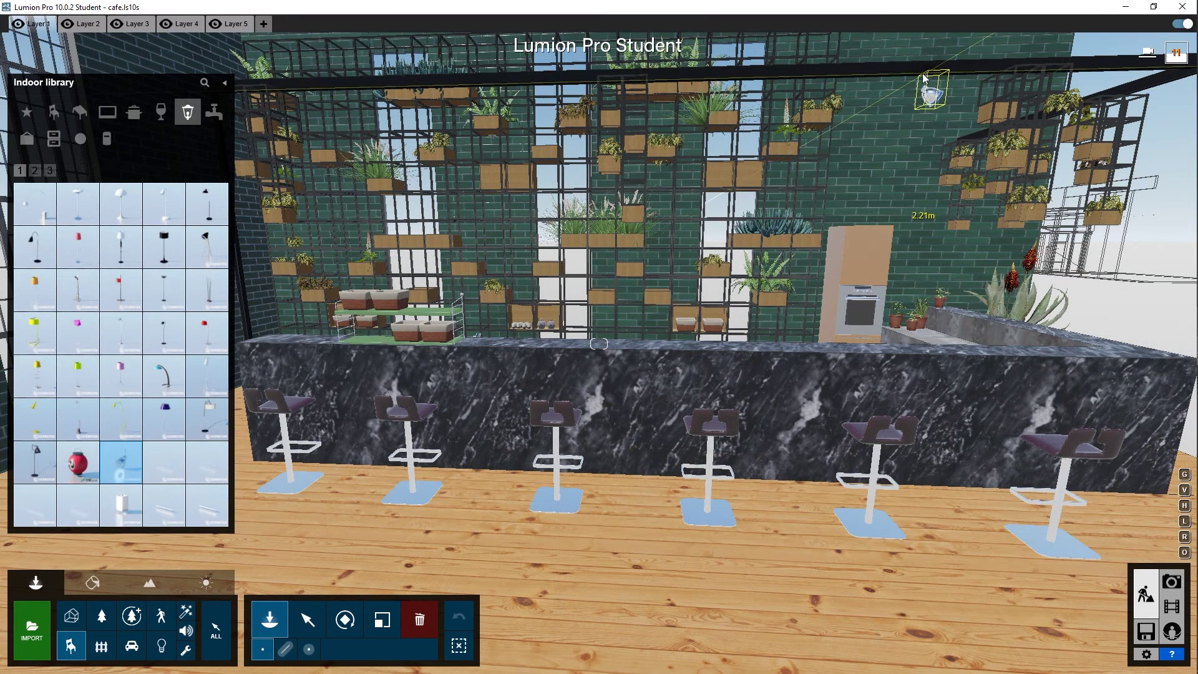
Hang a row of small lamps from the indoor library along the long beam above the counter, up to its corner.
left_click(924, 78)
left_click(823, 80)
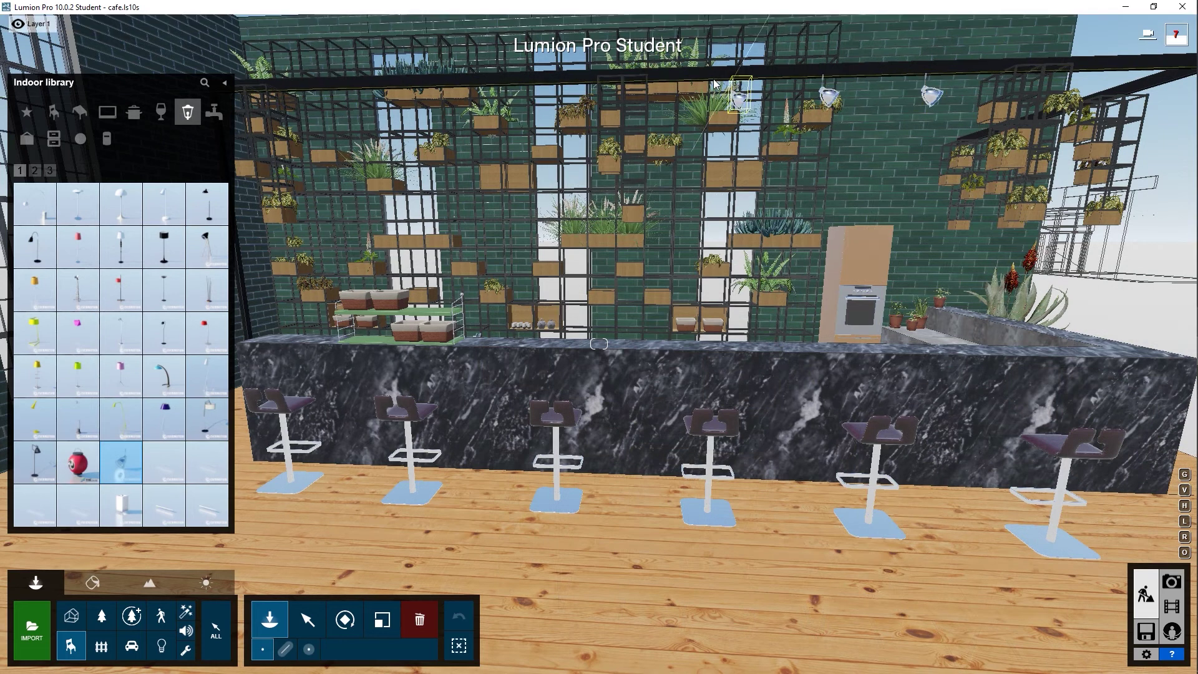
left_click(703, 79)
left_click(335, 94)
left_click(427, 90)
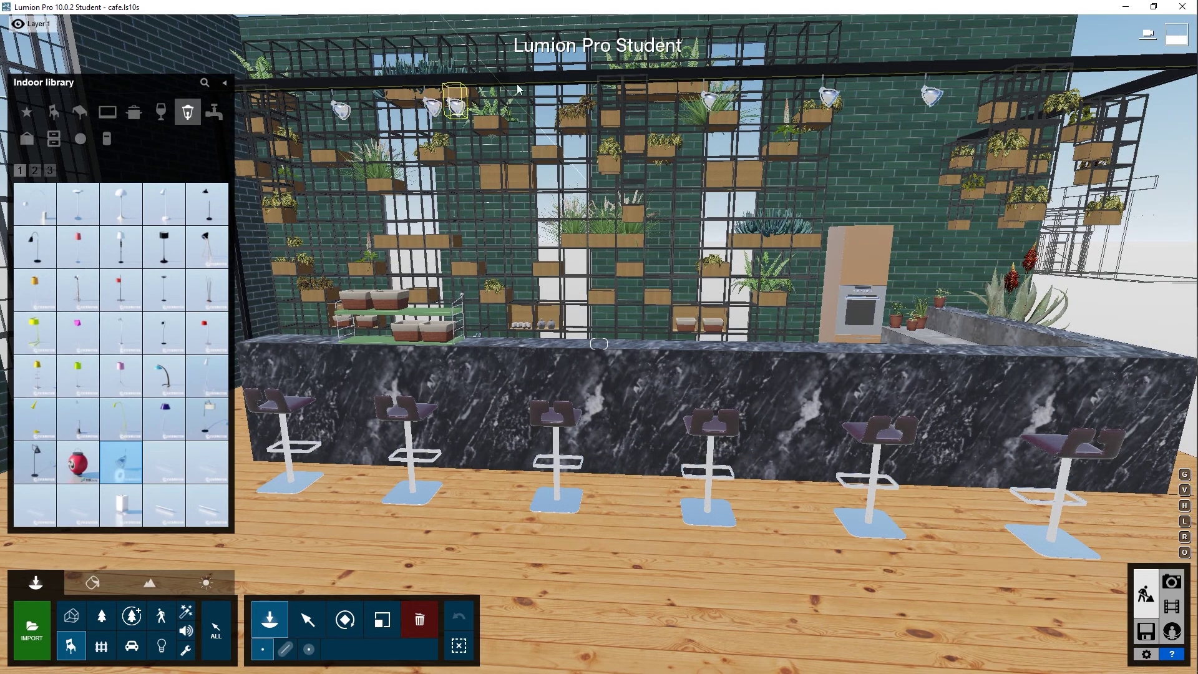
left_click(552, 86)
key("s")
key("s")
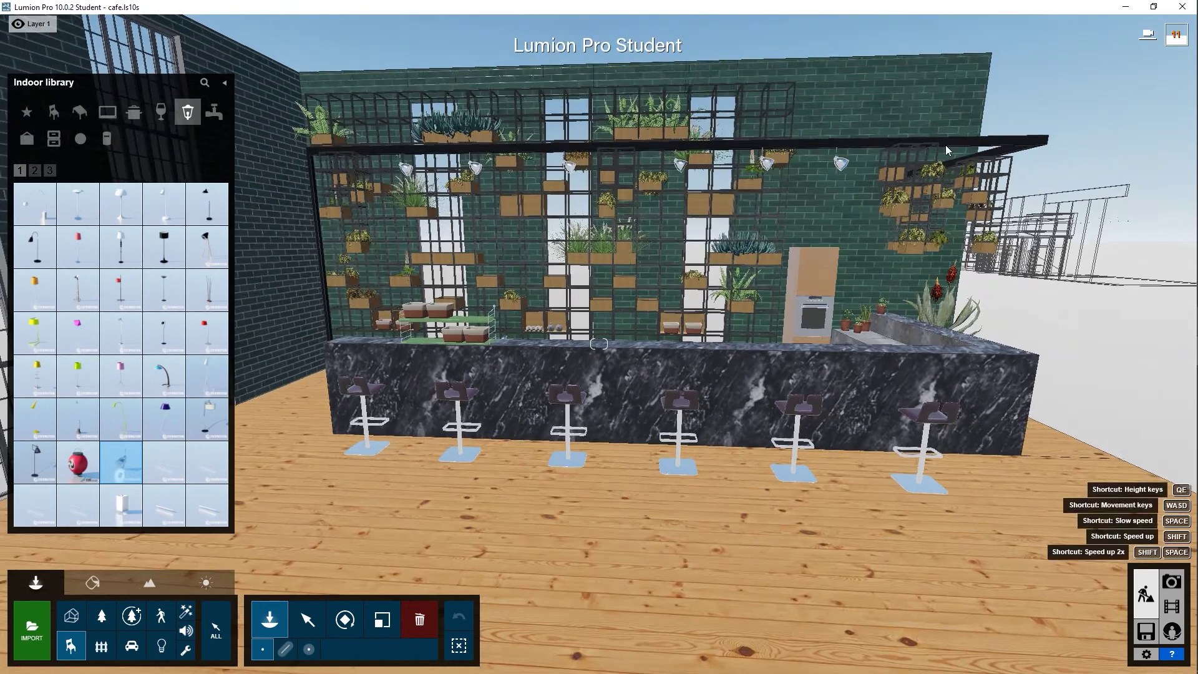
left_click(986, 147)
Hang the same lamps between the planters along the short beam above the counter's short leg.
key("d")
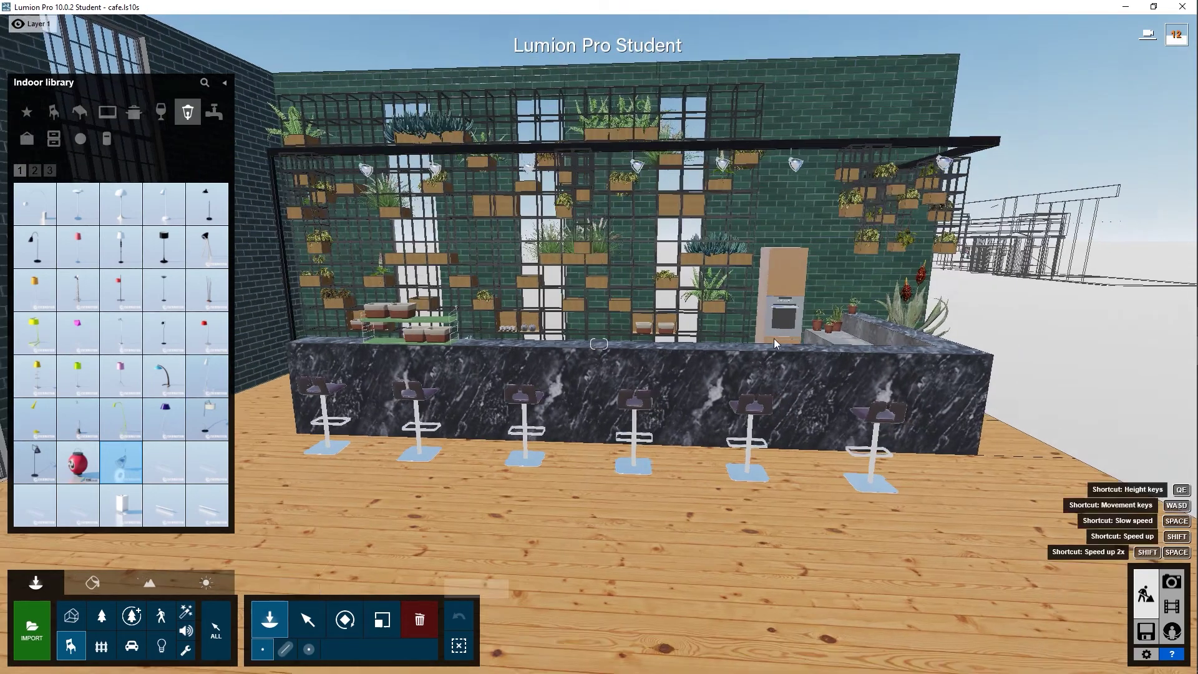
key("d")
right_click_drag(774, 344, 460, 61)
key("w")
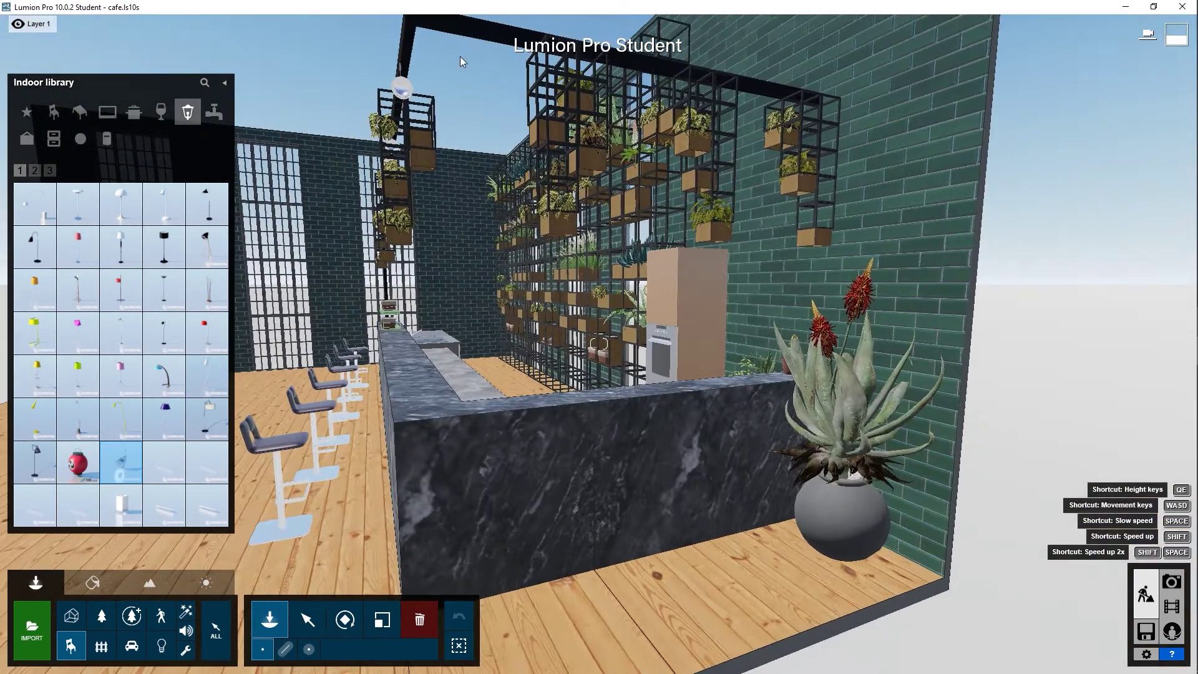
key("d")
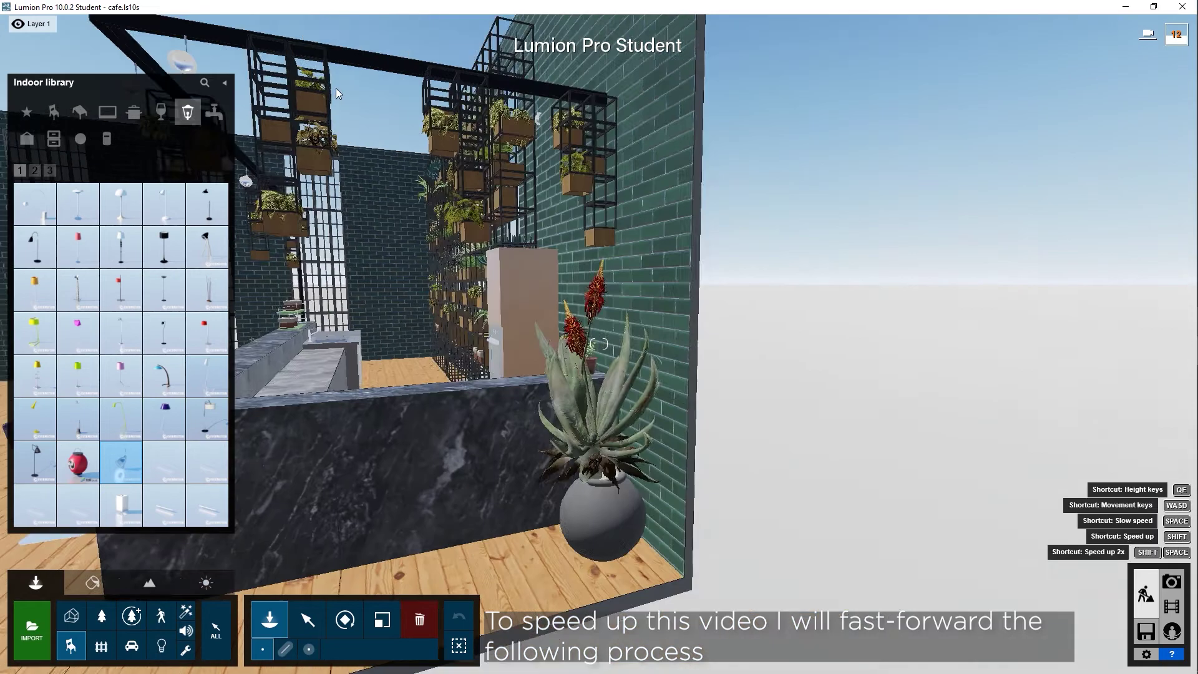
left_click(415, 64)
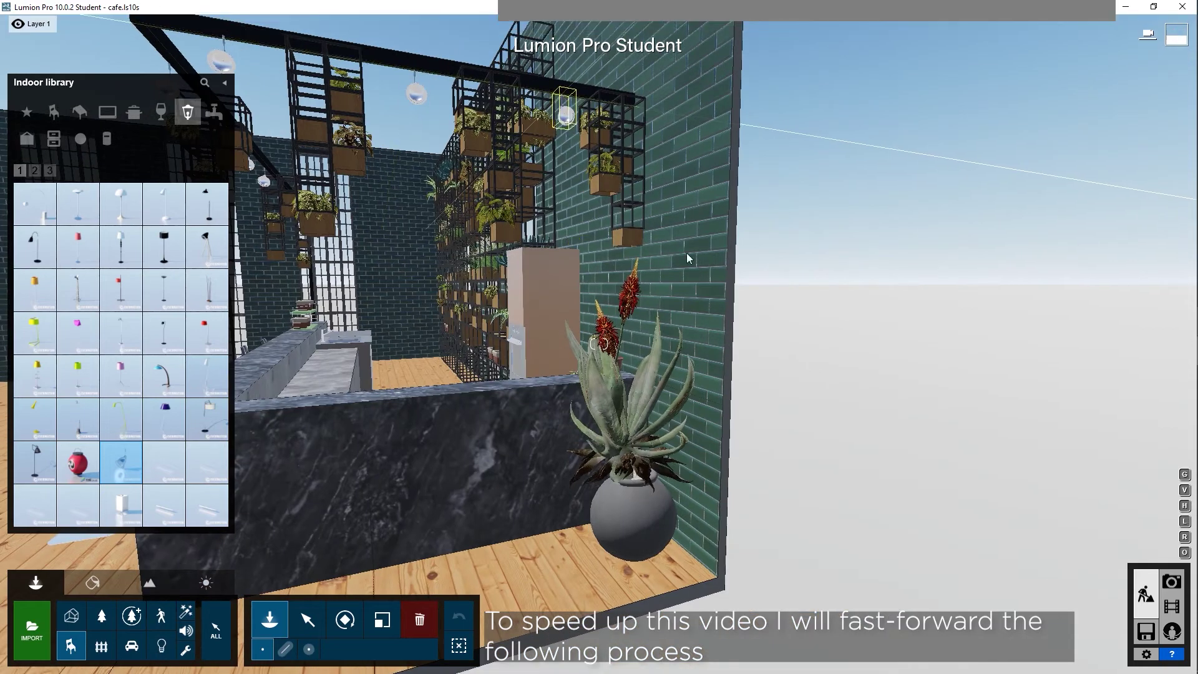
right_click_drag(687, 253, 641, 350)
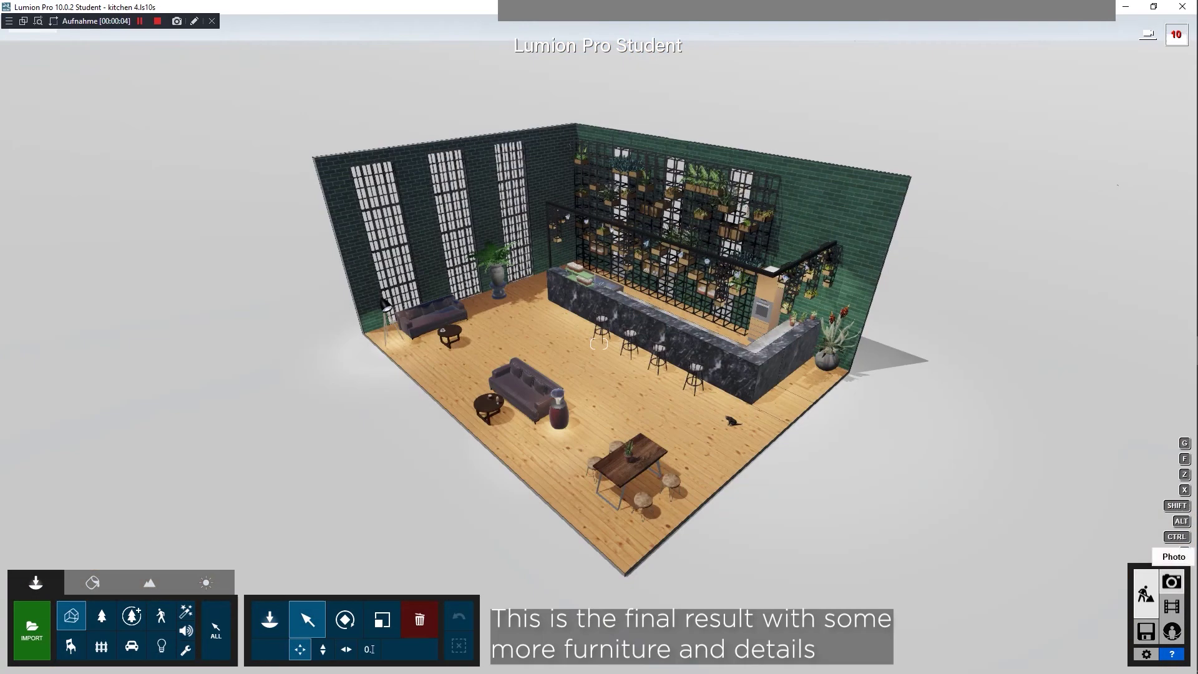
left_click(599, 343)
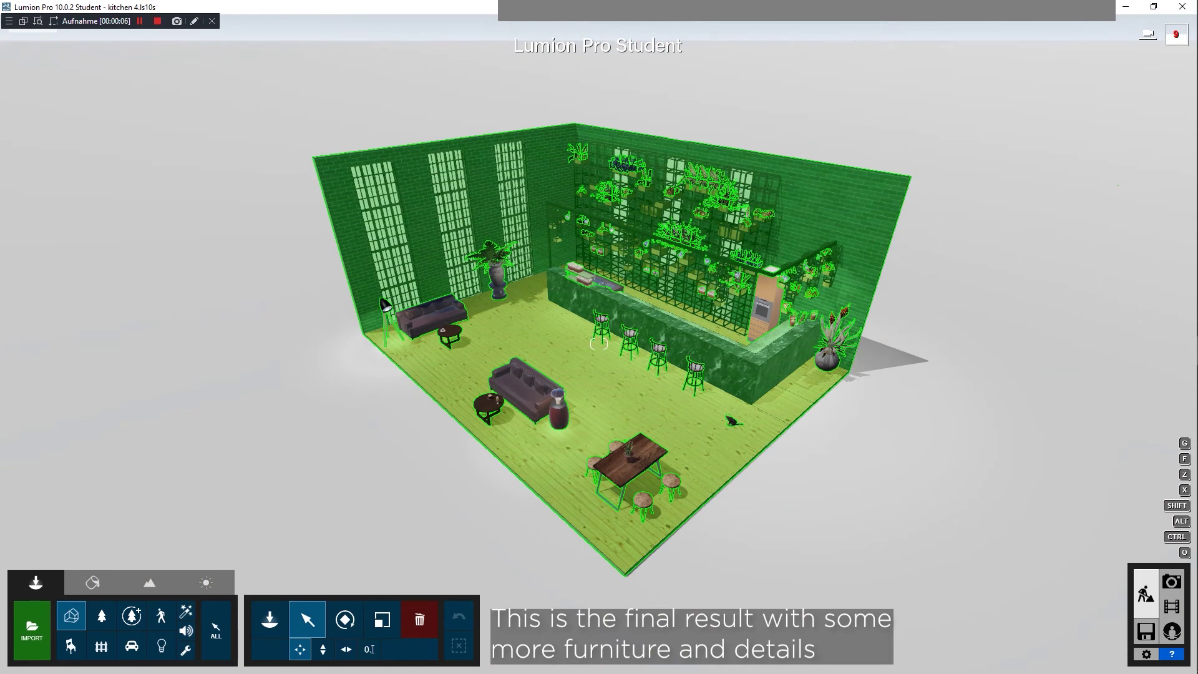
left_click(599, 343, "ctrl")
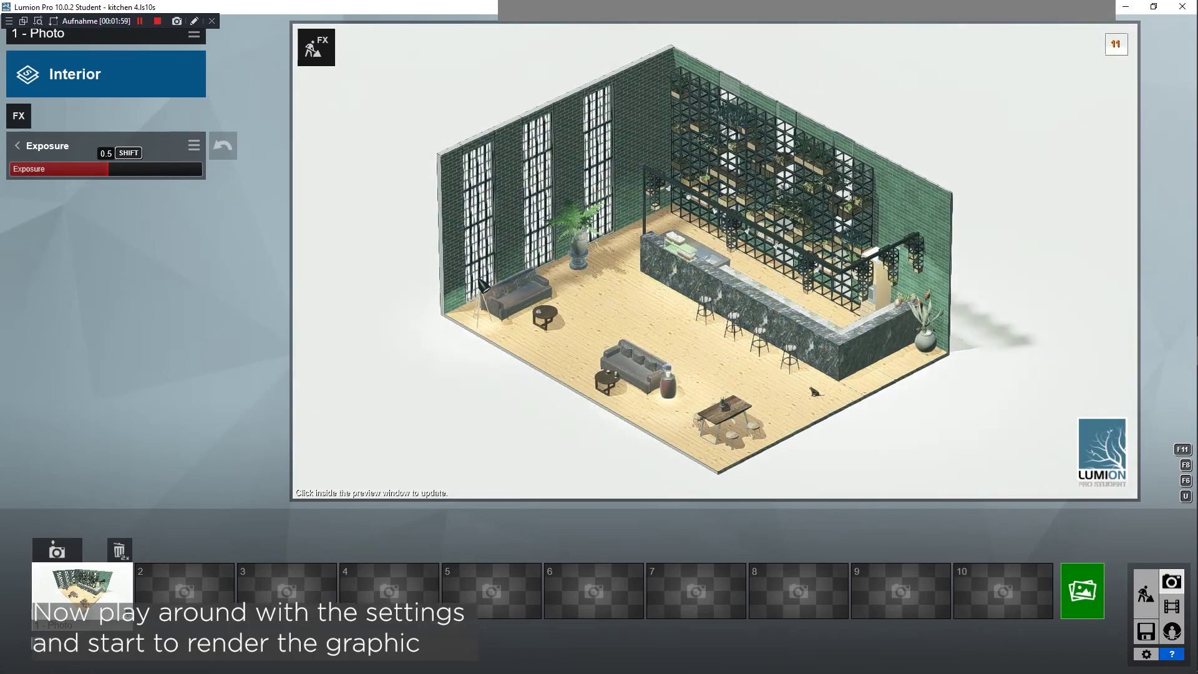
Raise the photo's Exposure slightly and open the Color Correction effect settings.
left_click_drag(108, 169, 118, 169)
left_click(18, 145)
left_click(60, 329)
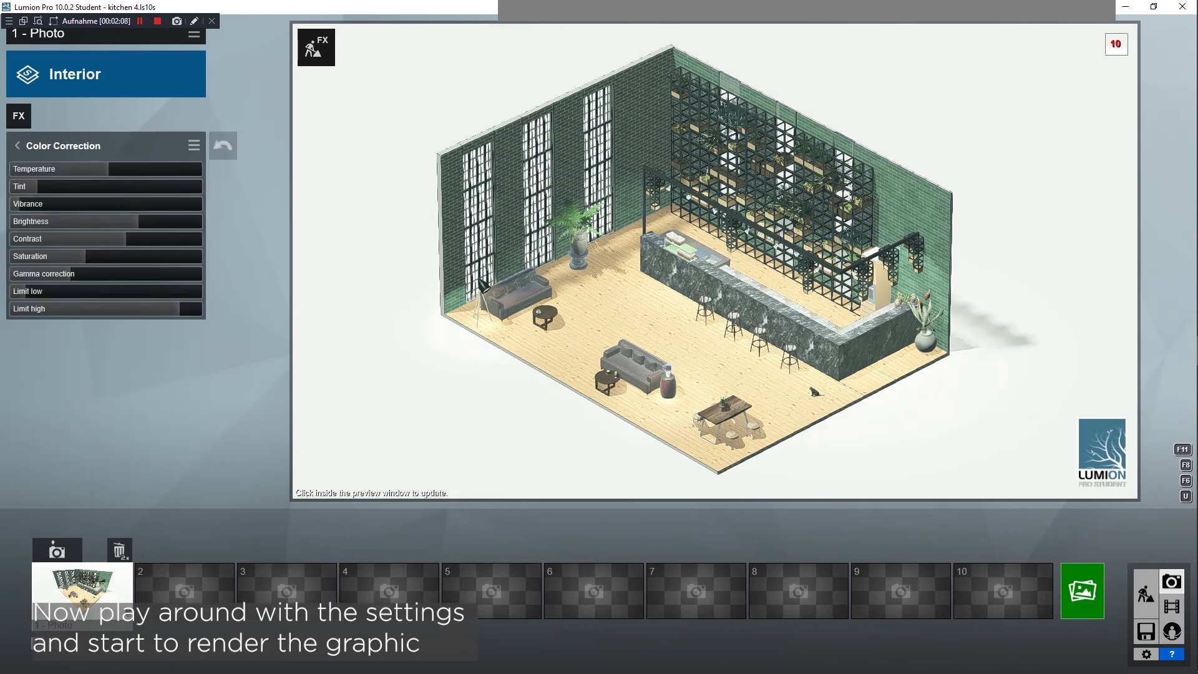
Lower the tint slightly and raise the brightness in the photo's Color Correction effect.
left_click_drag(38, 186, 33, 186)
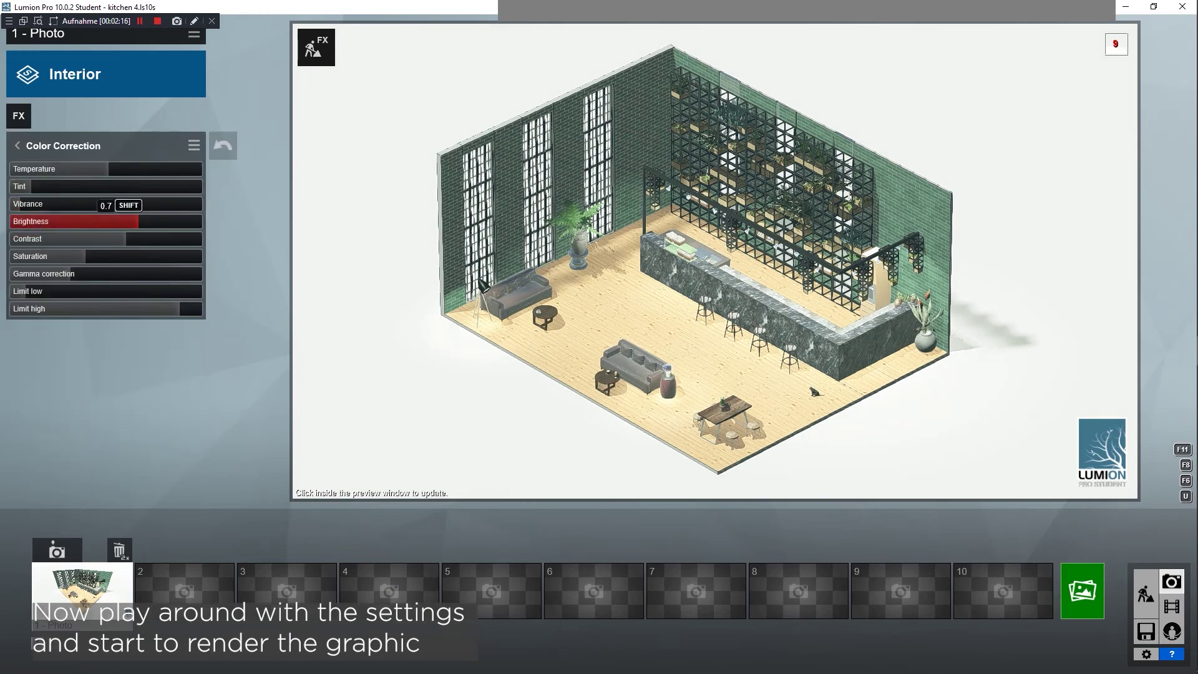
left_click_drag(138, 221, 154, 222)
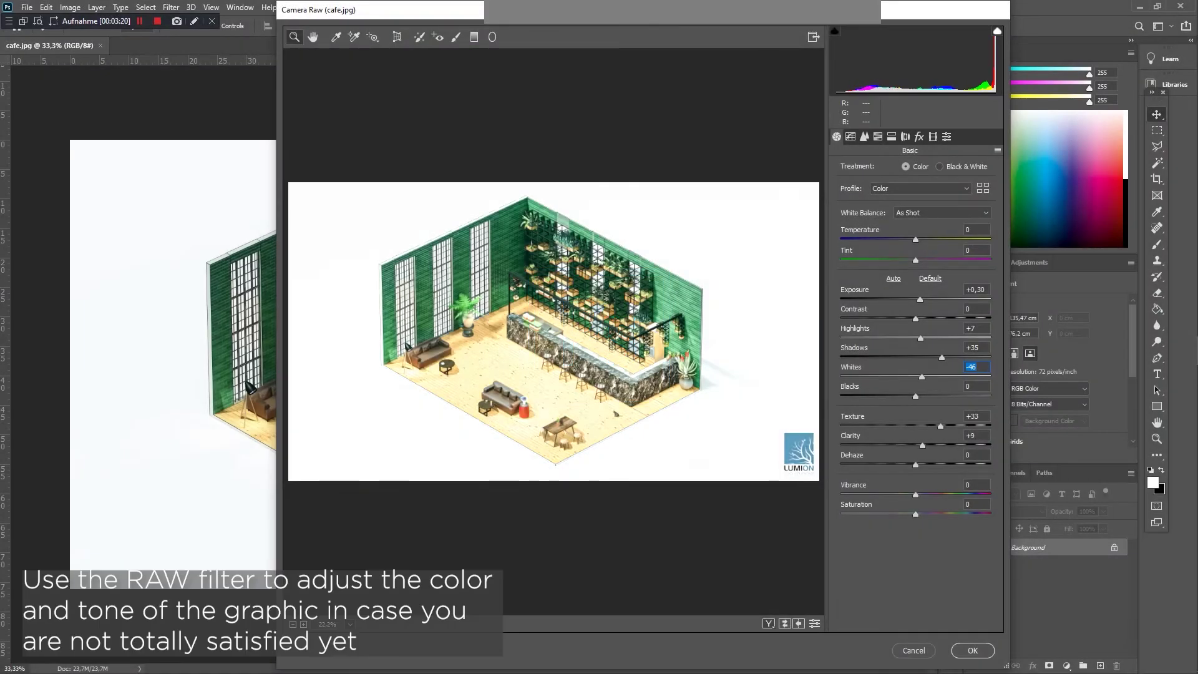
In Photoshop's Camera Raw filter, lower Whites to -100, set Blacks to +4, and apply the adjustments to cafe.jpg.
left_click_drag(922, 377, 849, 377)
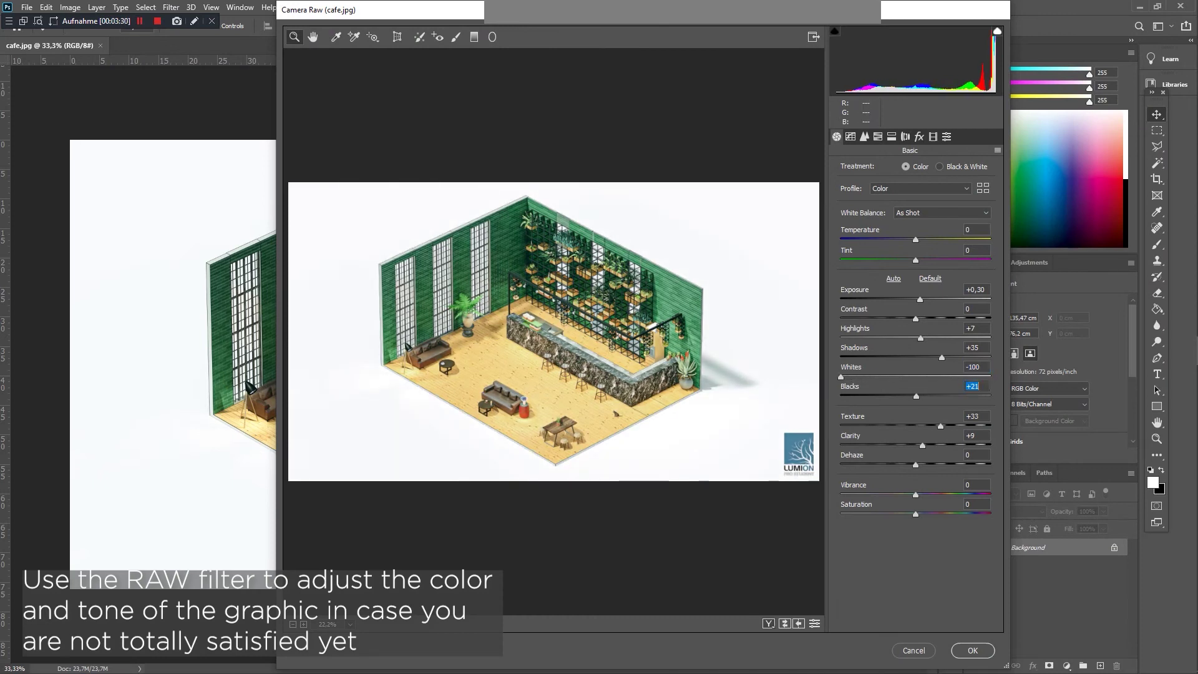
key("shift+Down")
key("shift+Down")
key("shift+Down")
key("Down")
key("Down")
key("Down")
key("shift+Up")
key("Up")
key("Up")
key("Up")
key("Up")
key("Up")
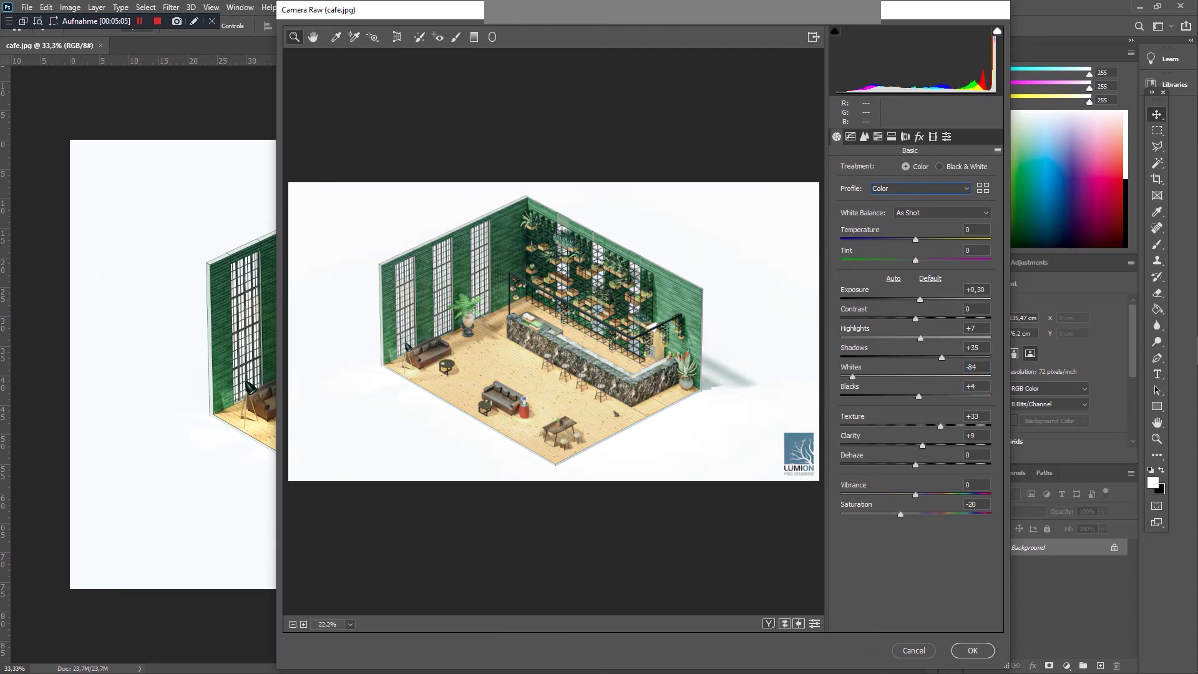
key("Return")
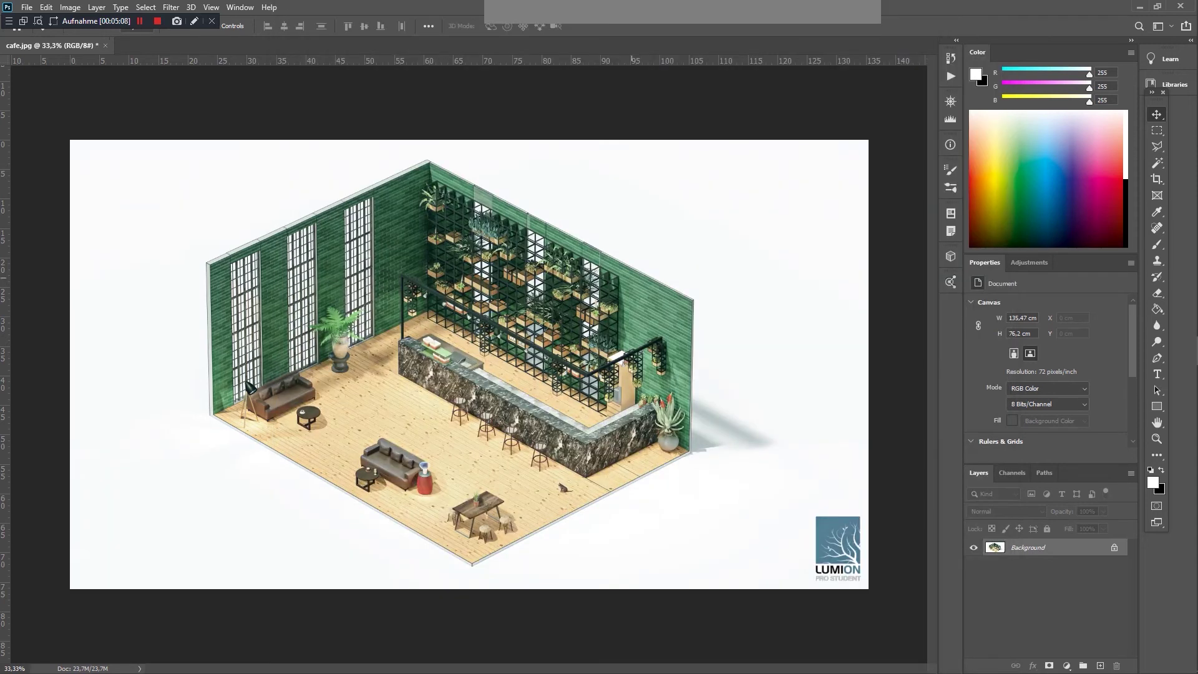
Unlock and duplicate the background layer, and place the new empty layer between the two render layers.
left_click(1114, 547)
right_click(1060, 548)
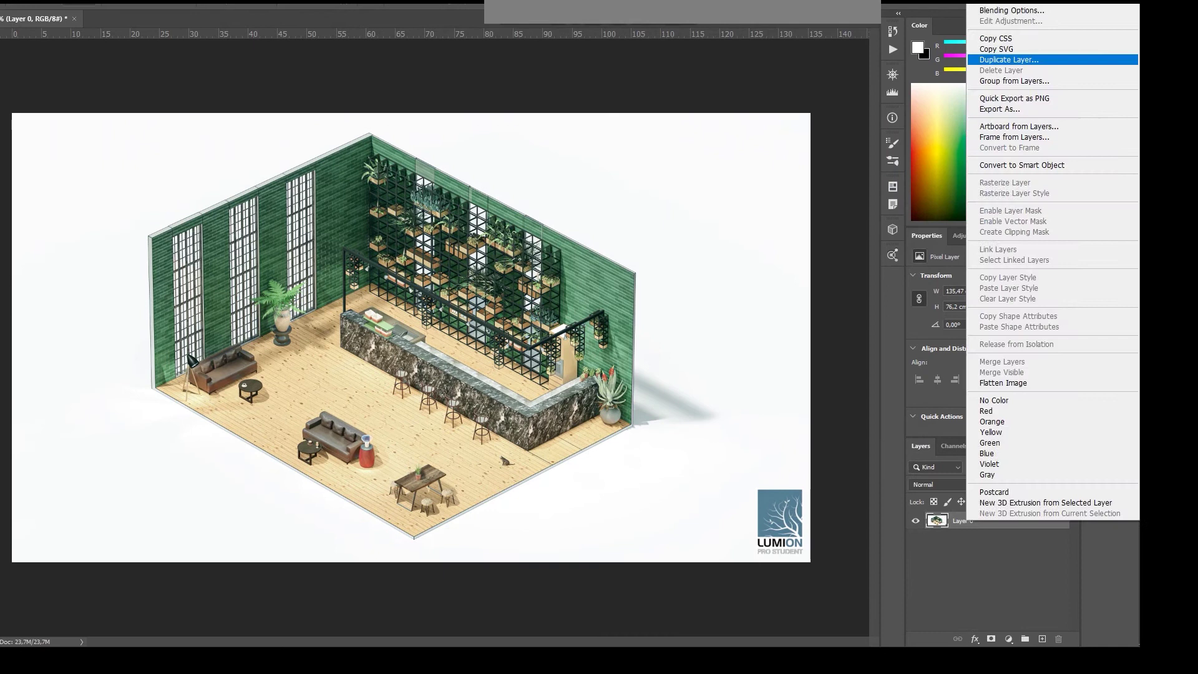
left_click(1076, 87)
key("Return")
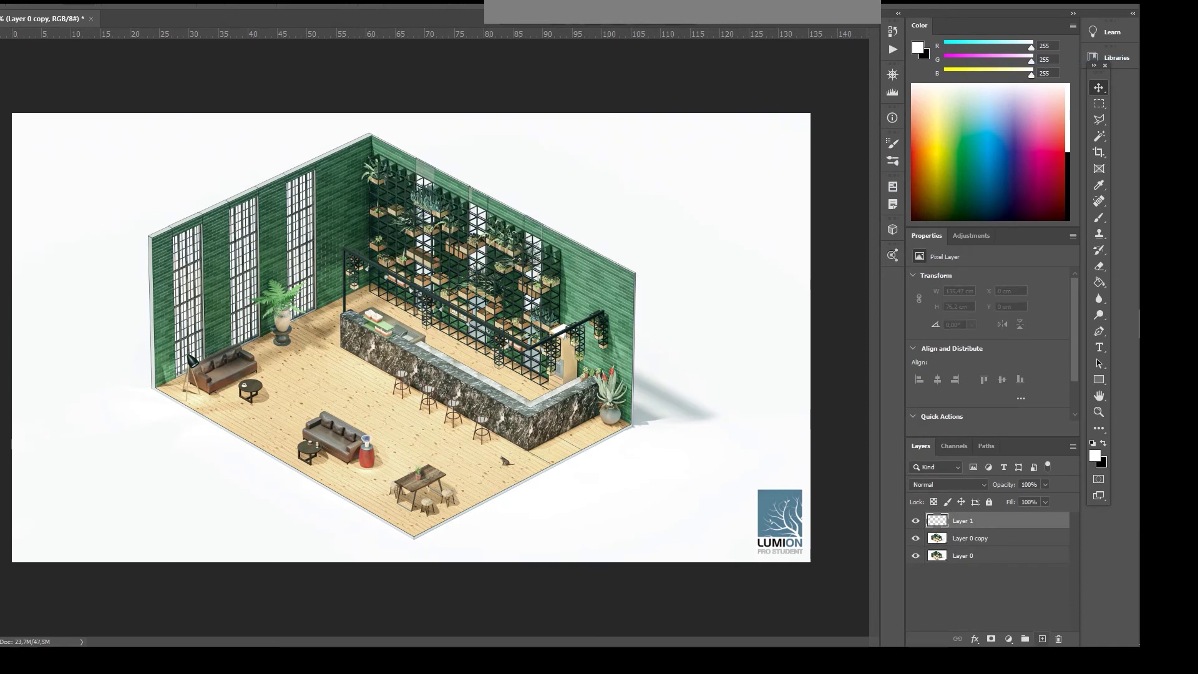
left_click_drag(1004, 520, 1004, 545)
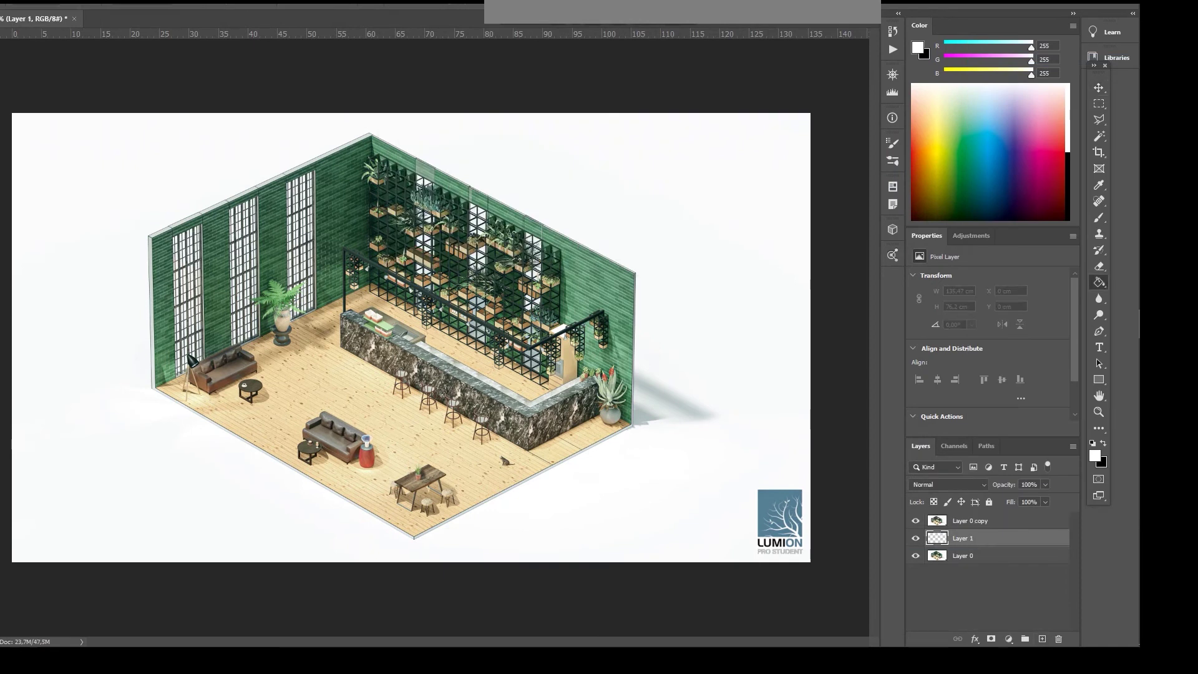
Cut away the surroundings outside the room's outline on the duplicated render layer and clear the selection.
key("ctrl+plus")
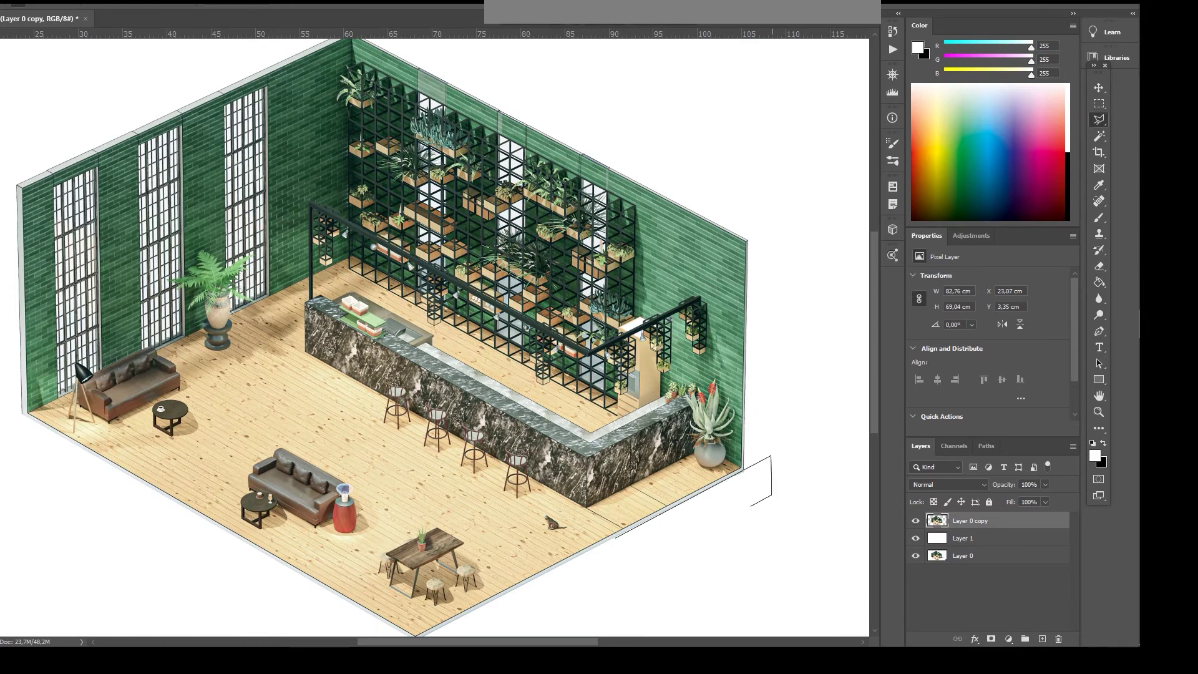
key("ctrl+d")
key("ctrl+minus")
Place vertical guides at the room's two outer wall edges and distort the render copy's corners to straighten those edges.
left_click_drag(3, 63, 148, 249)
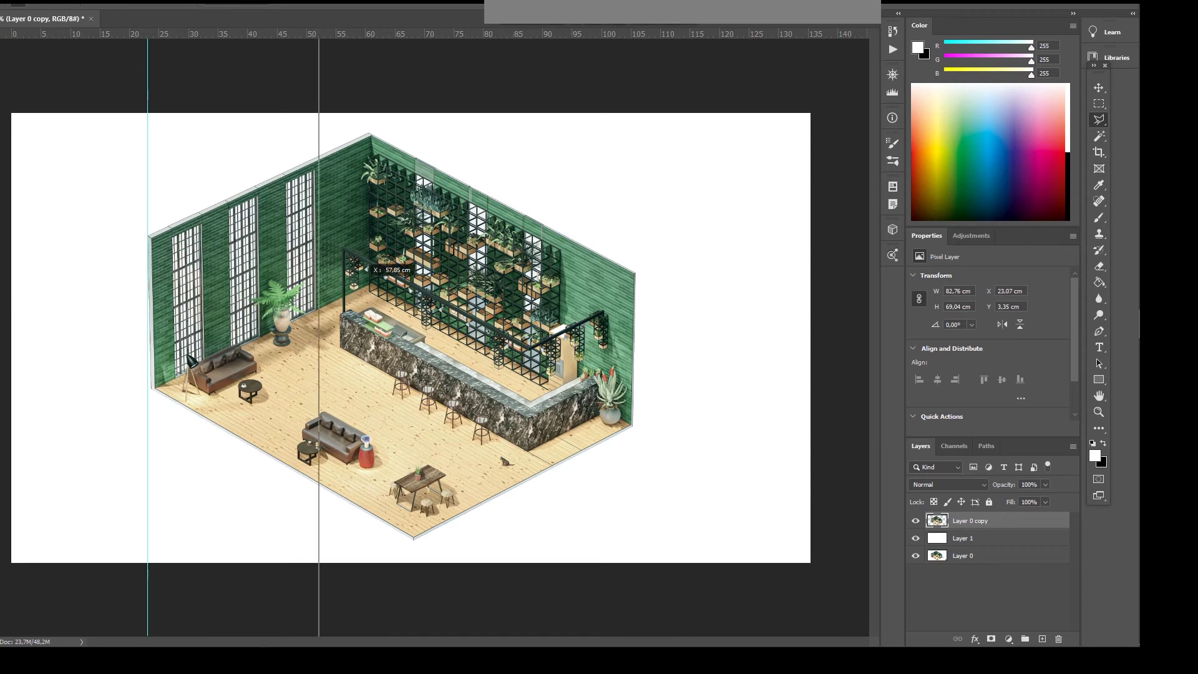
left_click_drag(366, 269, 646, 353)
key("ctrl+t")
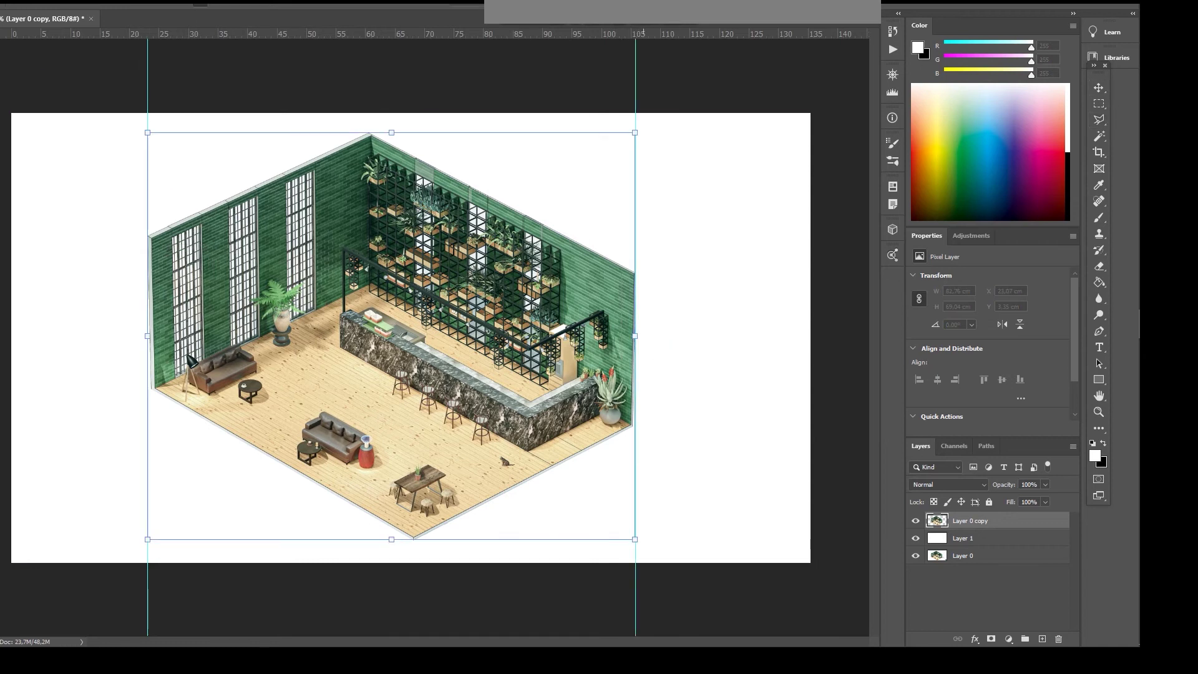
left_click_drag(635, 539, 638, 537, "ctrl")
left_click_drag(635, 132, 629, 132, "ctrl")
left_click_drag(147, 539, 143, 538, "ctrl")
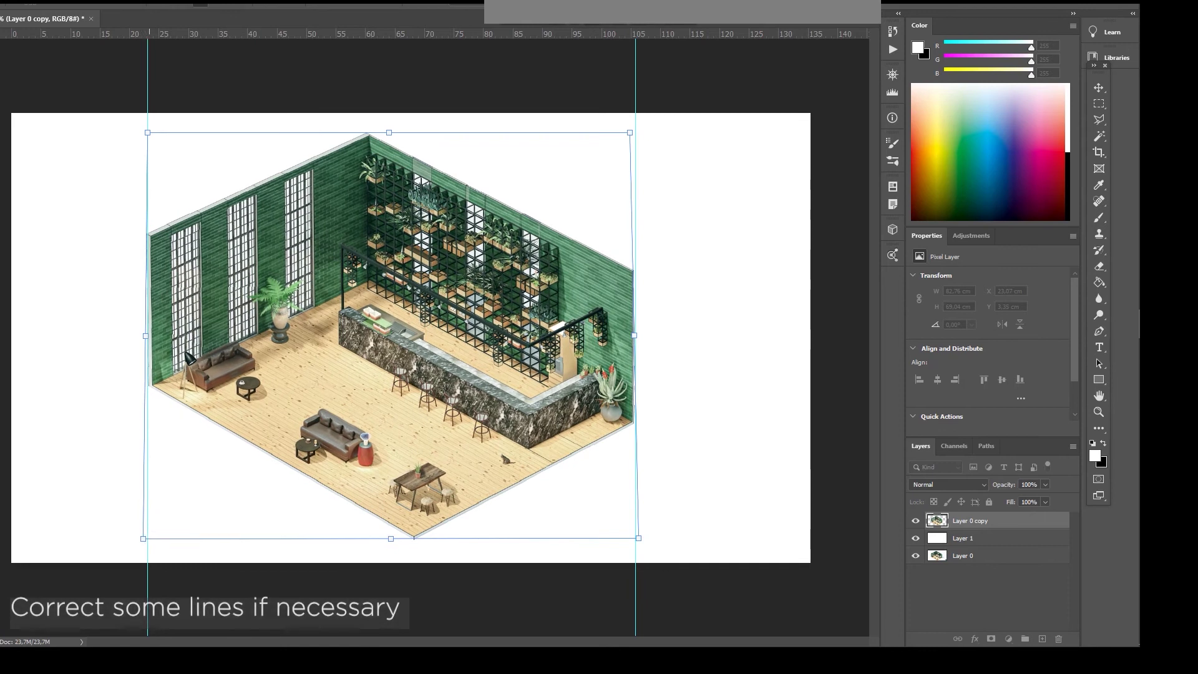
left_click_drag(147, 132, 151, 132, "ctrl")
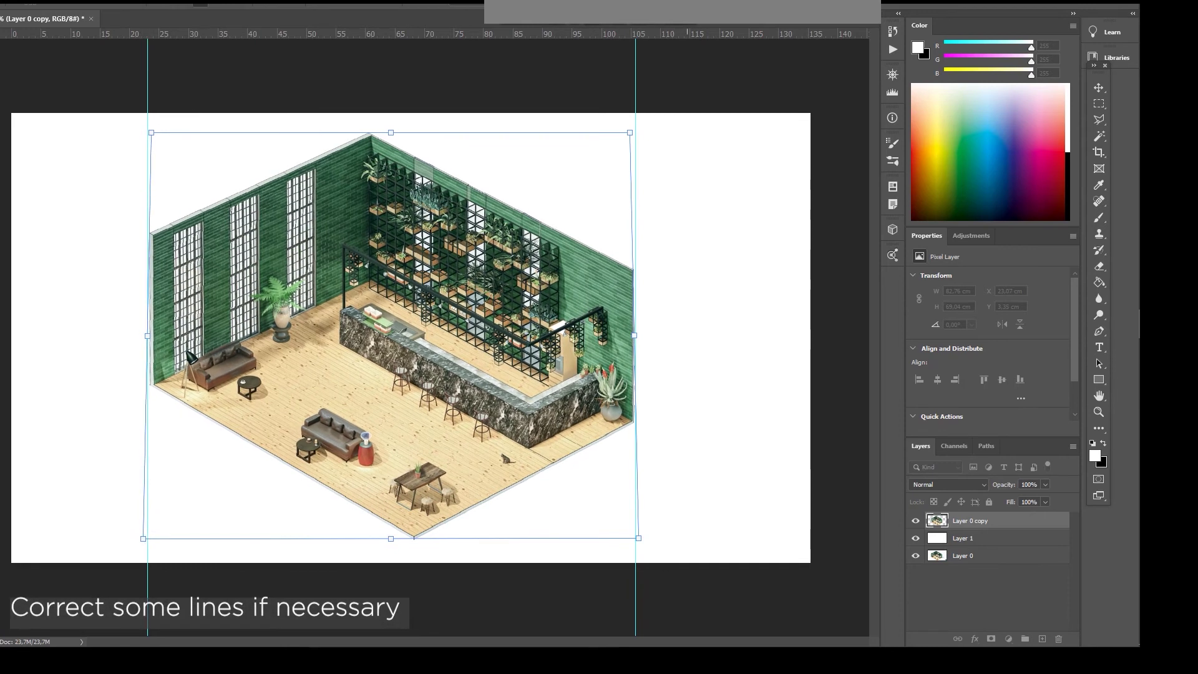
left_click_drag(638, 538, 640, 539, "ctrl")
left_click_drag(630, 132, 632, 132, "ctrl")
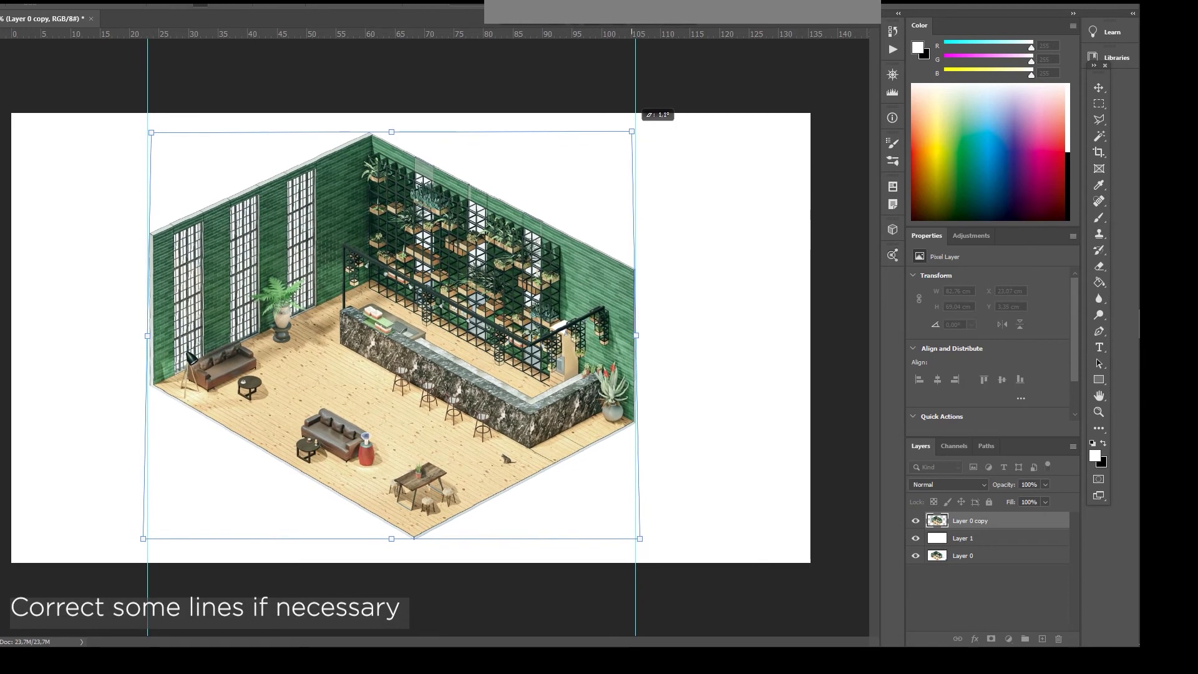
left_click_drag(144, 538, 139, 540, "ctrl")
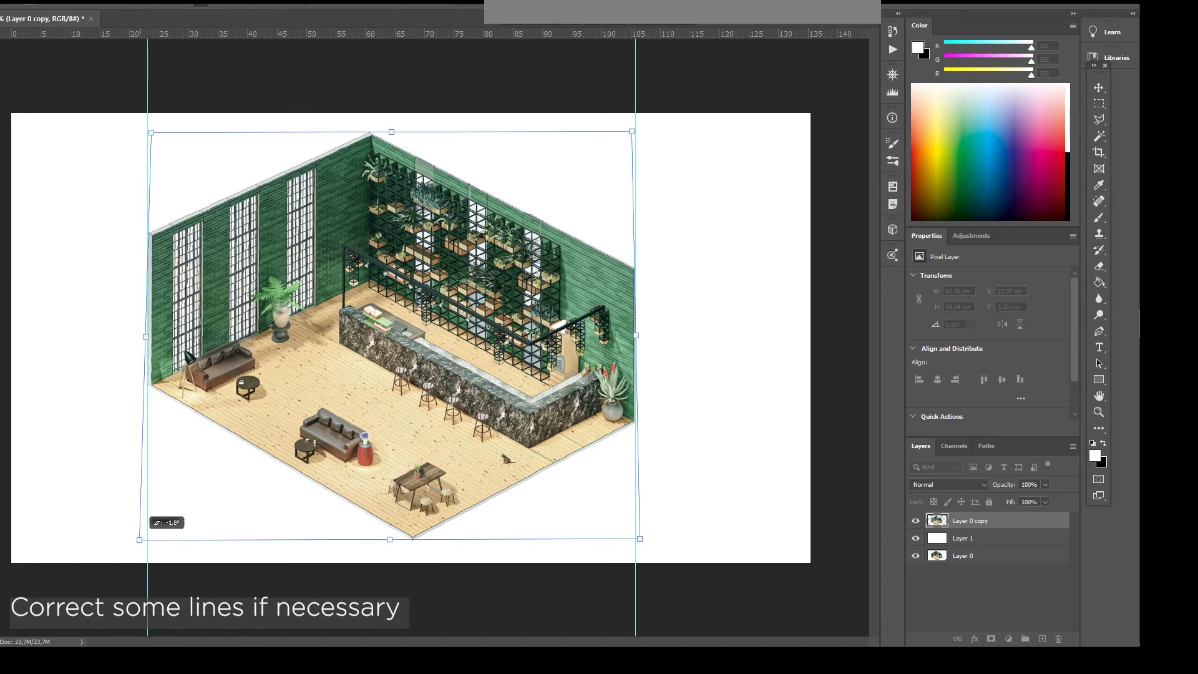
left_click_drag(631, 131, 631, 133, "ctrl")
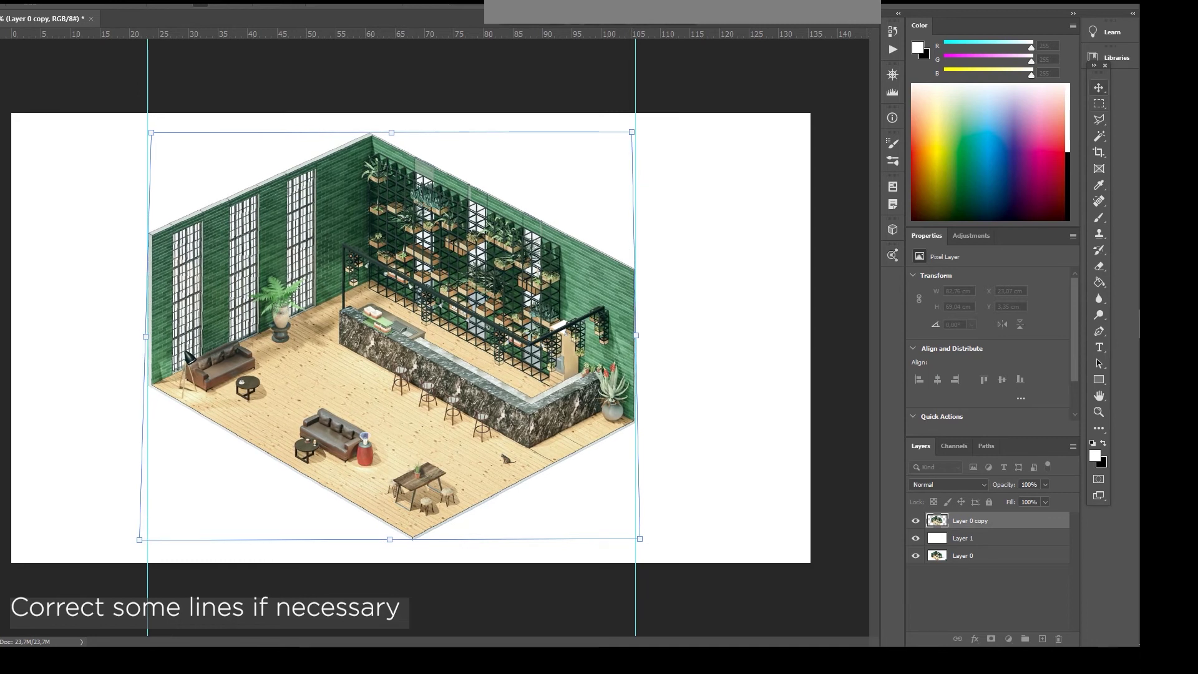
key("Return")
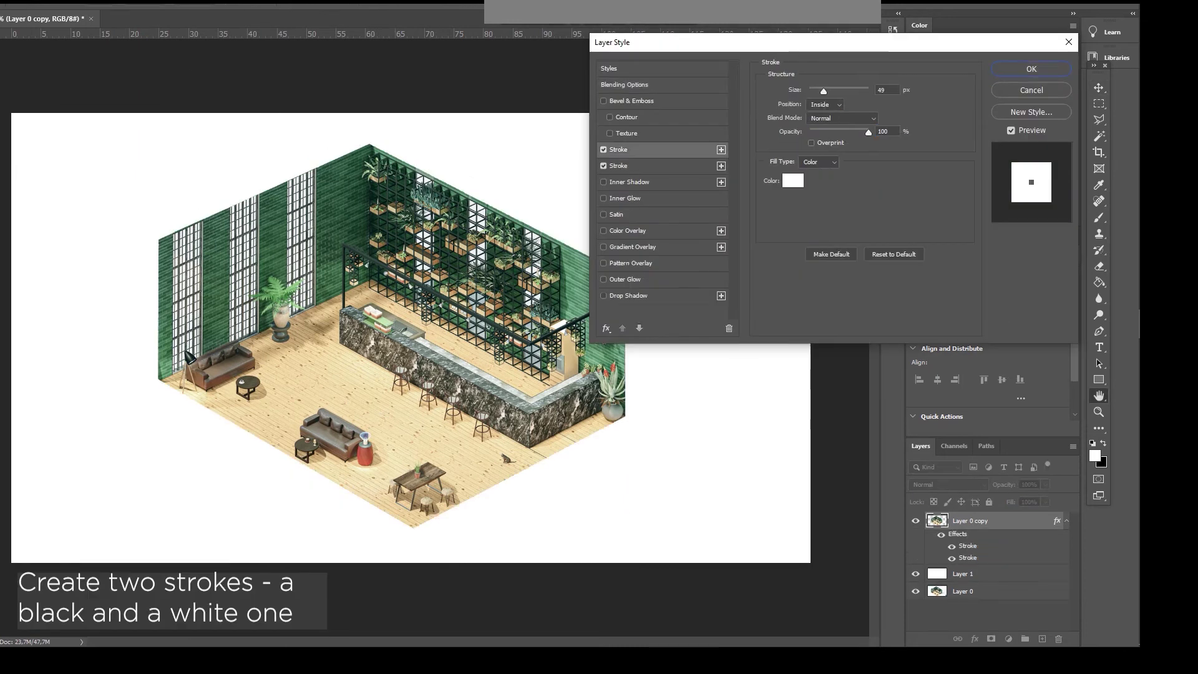
Make the room layer's upper inside stroke black (000000) with a size of 24 px.
left_click(793, 180)
type("000000")
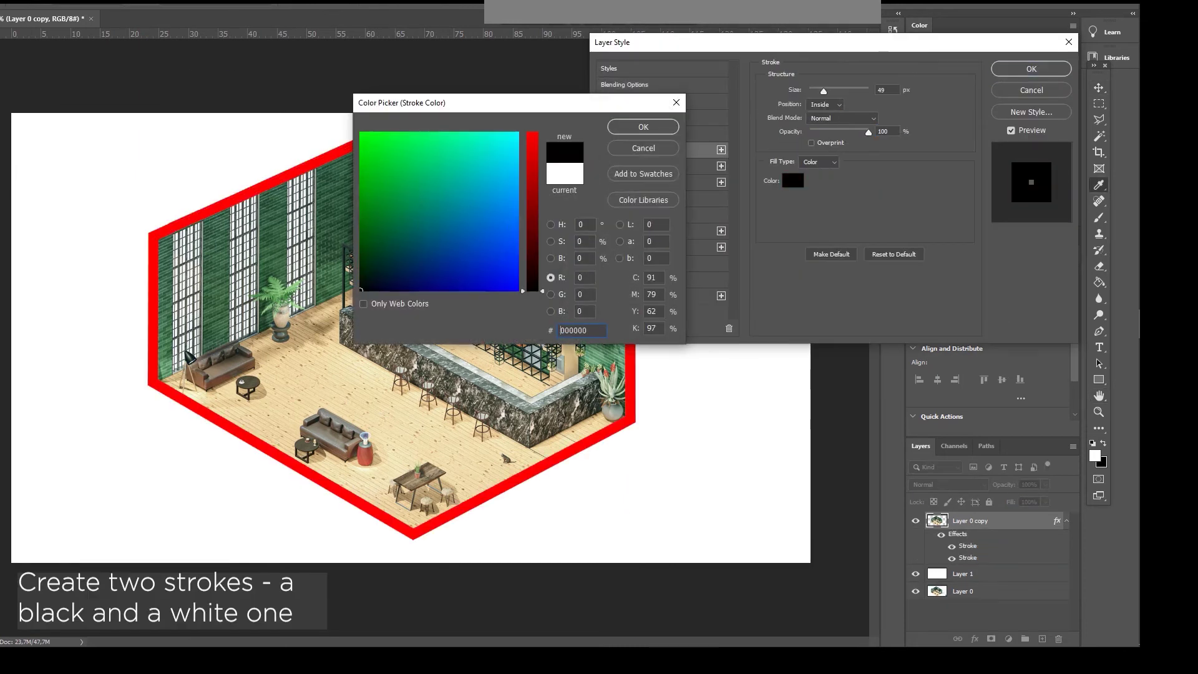
left_click_drag(814, 91, 818, 91)
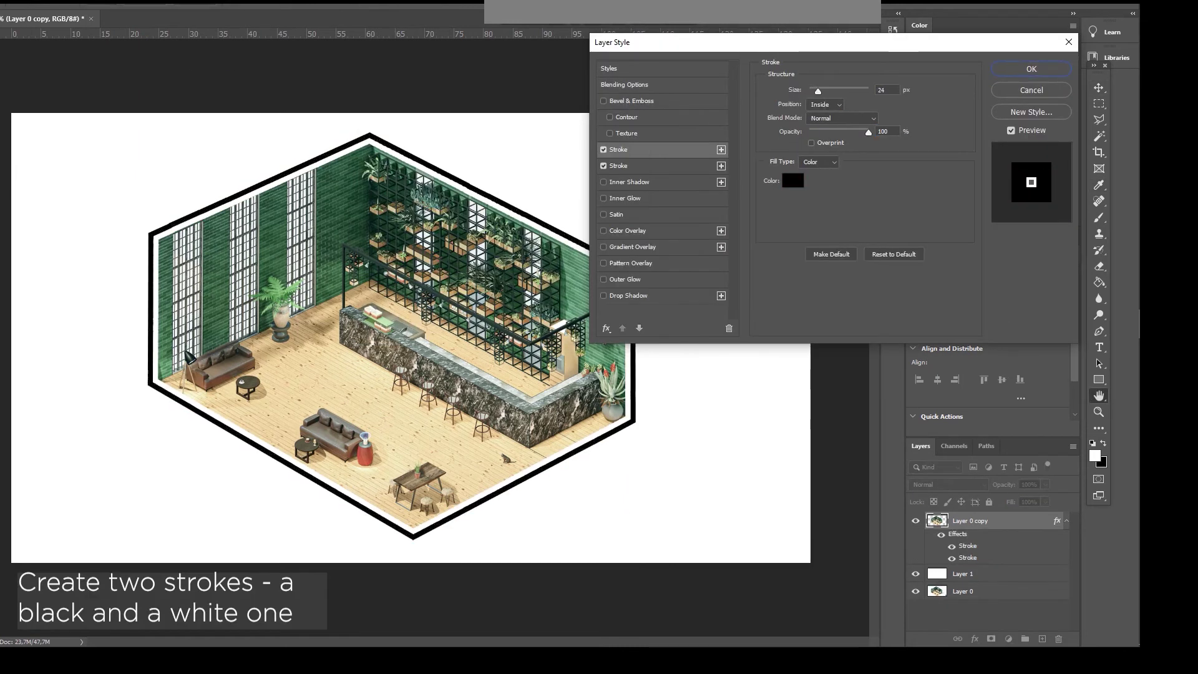
Try the black stroke at 21 px with the white stroke hidden, and show the white stroke again.
left_click(603, 166)
left_click_drag(832, 43, 884, 24)
left_click_drag(871, 72, 872, 73)
key("Down")
key("Down")
key("Down")
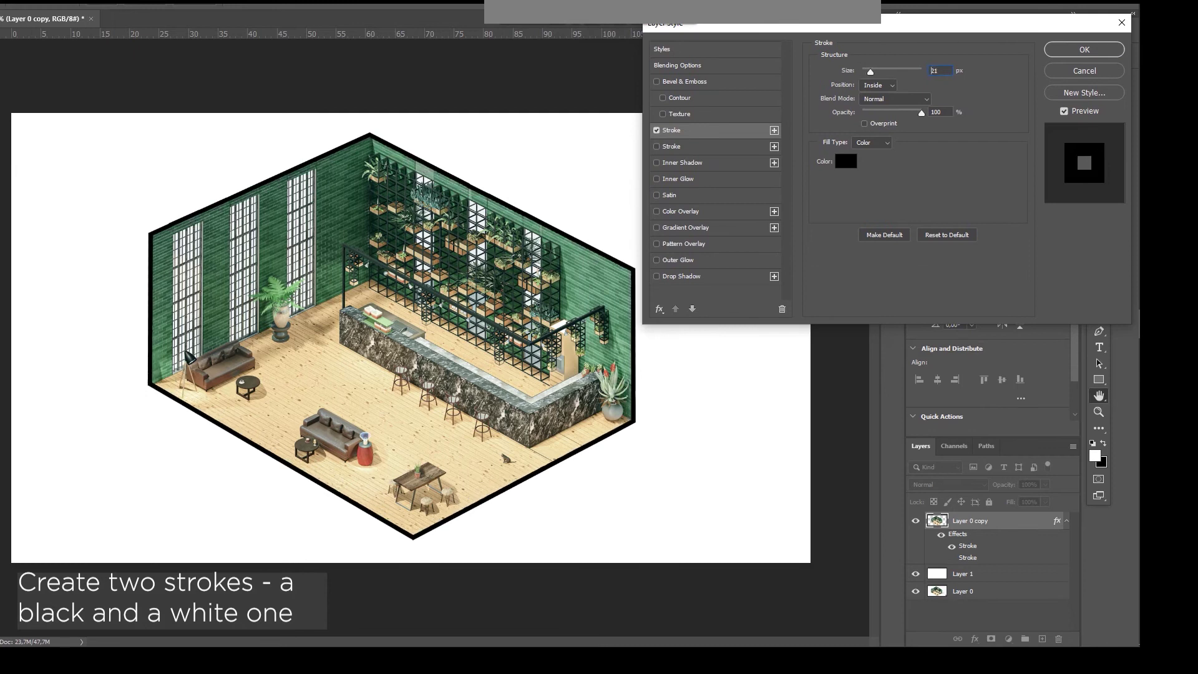
left_click(656, 147)
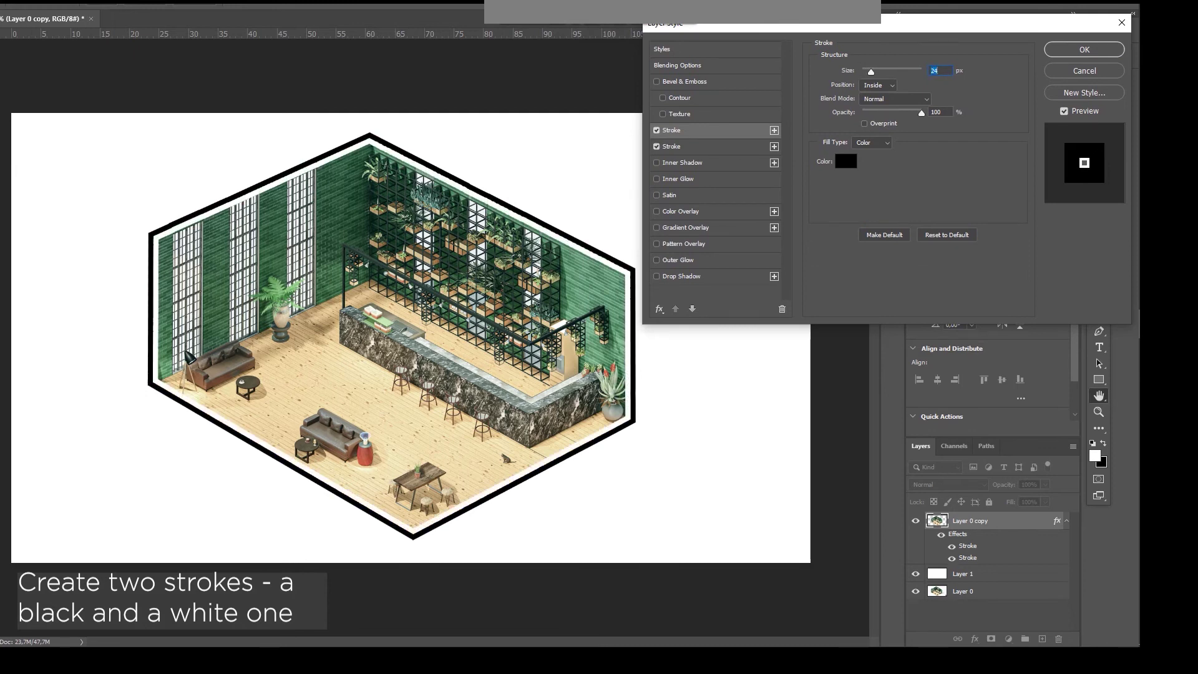
Adjust the room layer's white stroke so only a thin white line shows inside the black outline.
left_click(672, 147)
left_click_drag(876, 72, 872, 72)
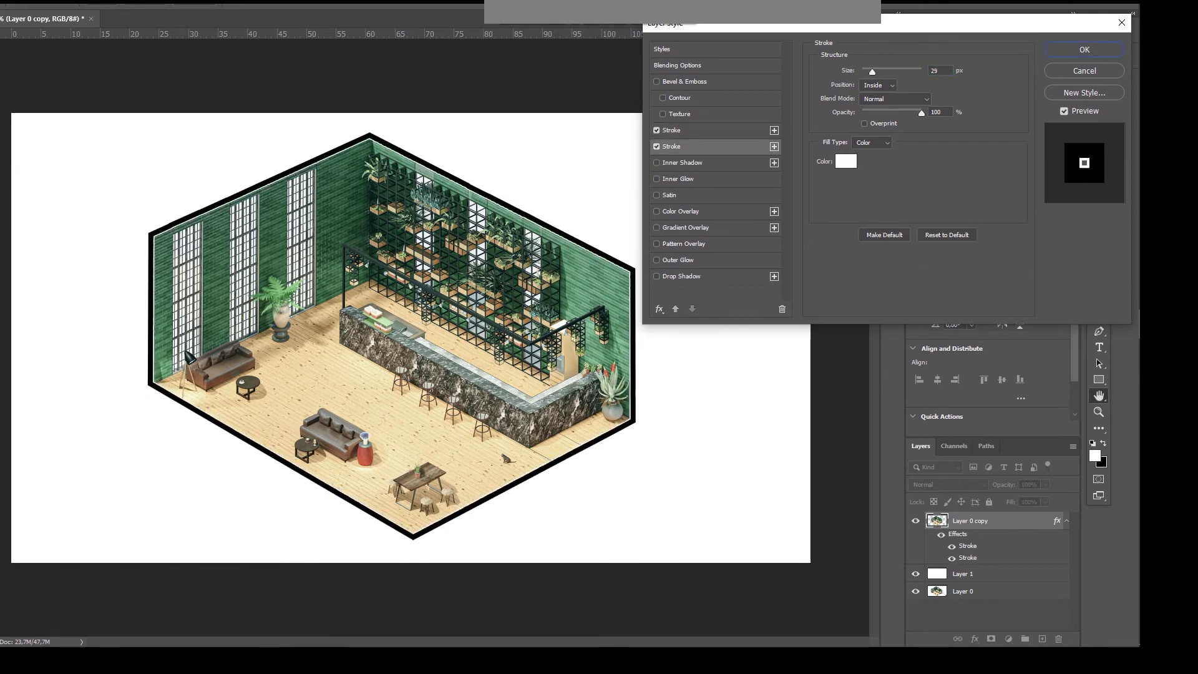
key("Up")
key("Up")
key("Up")
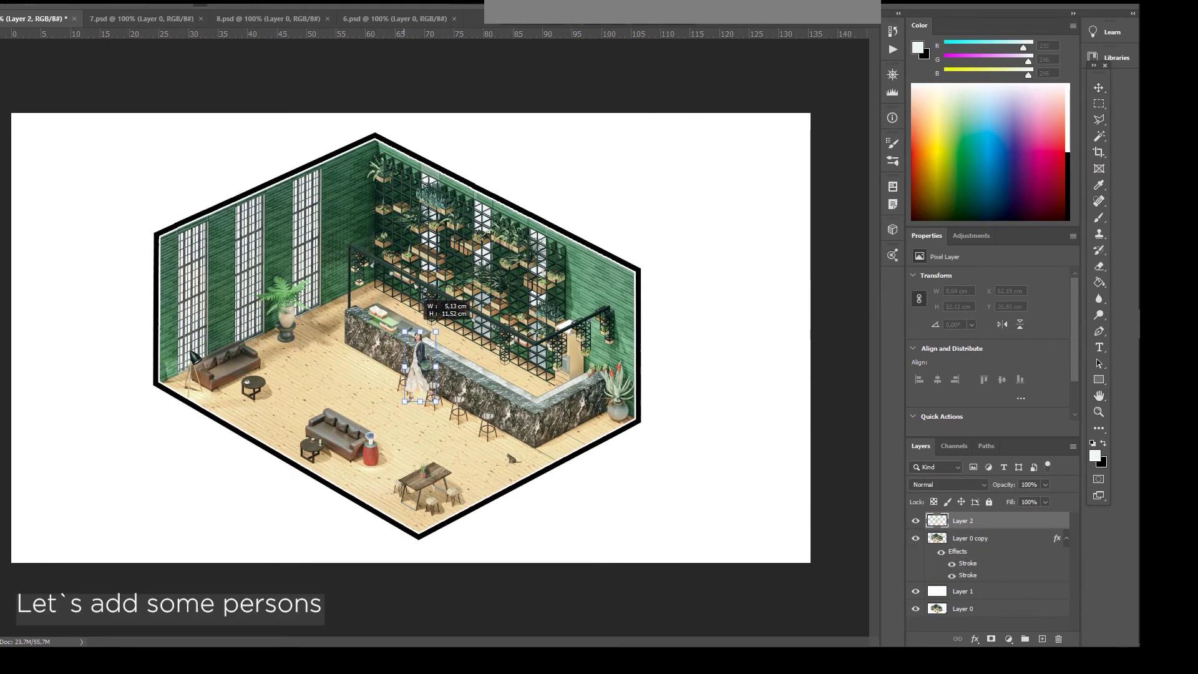
Move the walking woman between the fern and the counter and scale her to about 5.29 × 11.92 cm.
left_click_drag(415, 368, 324, 334)
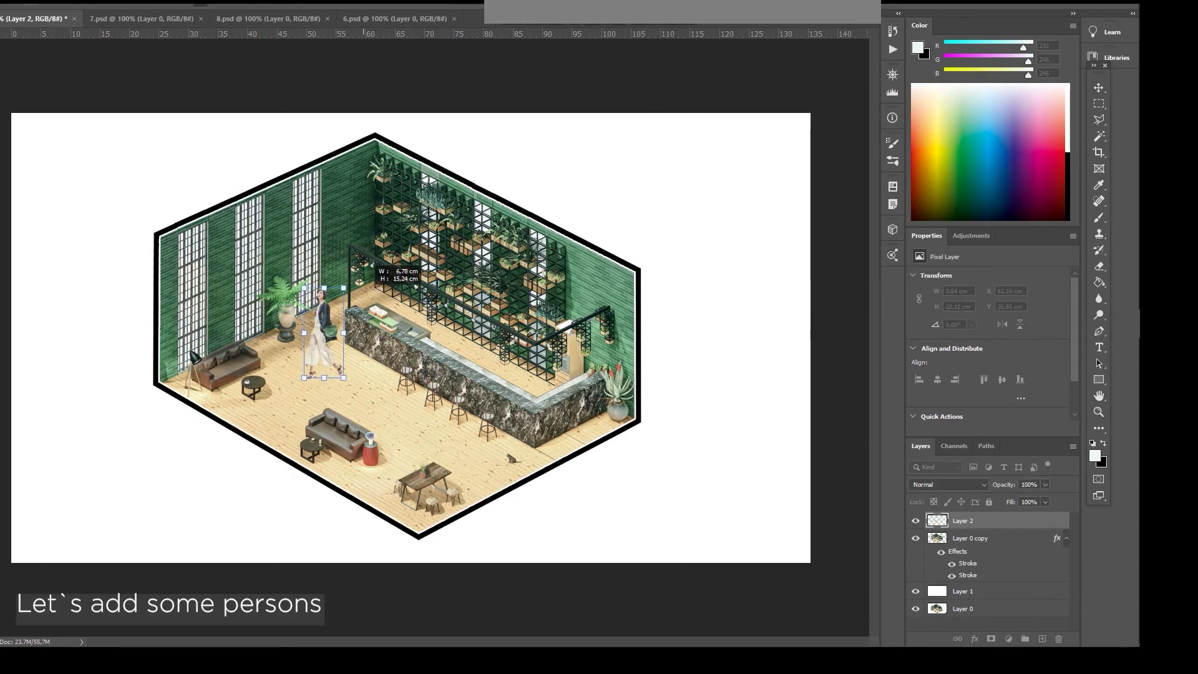
left_click_drag(344, 288, 335, 308)
Give the walking woman's layer a thin white inside stroke, an inner shadow and a drop shadow.
right_click(955, 521)
left_click(1002, 10)
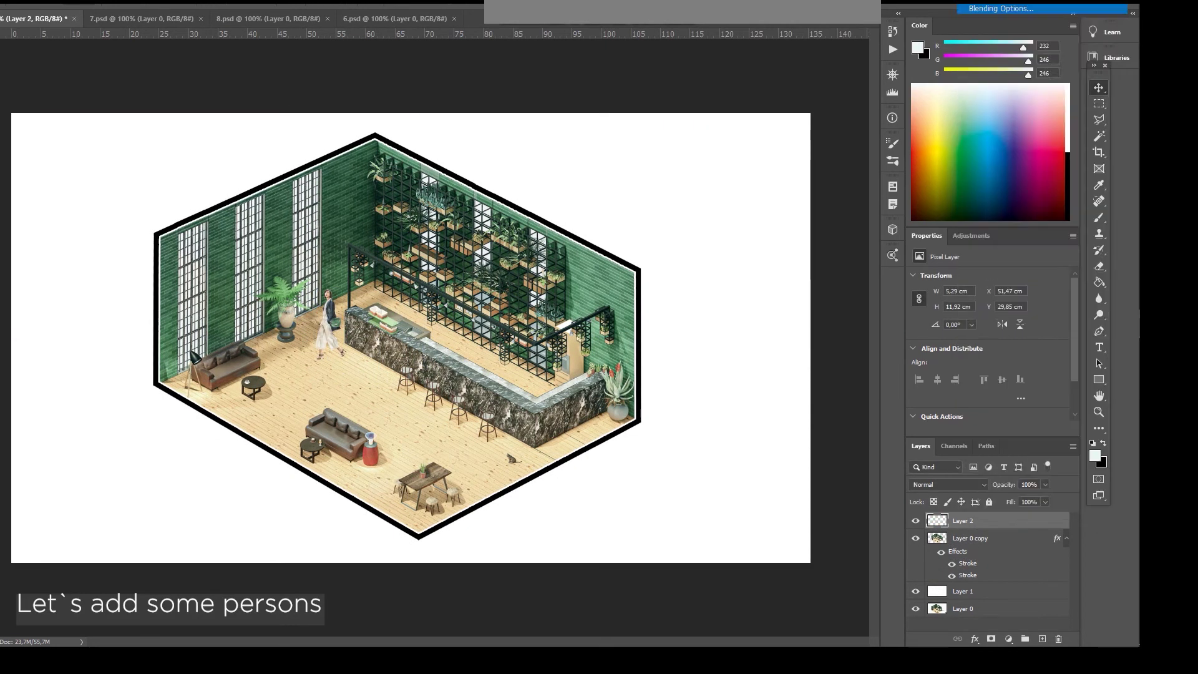
left_click(656, 146)
left_click(656, 131)
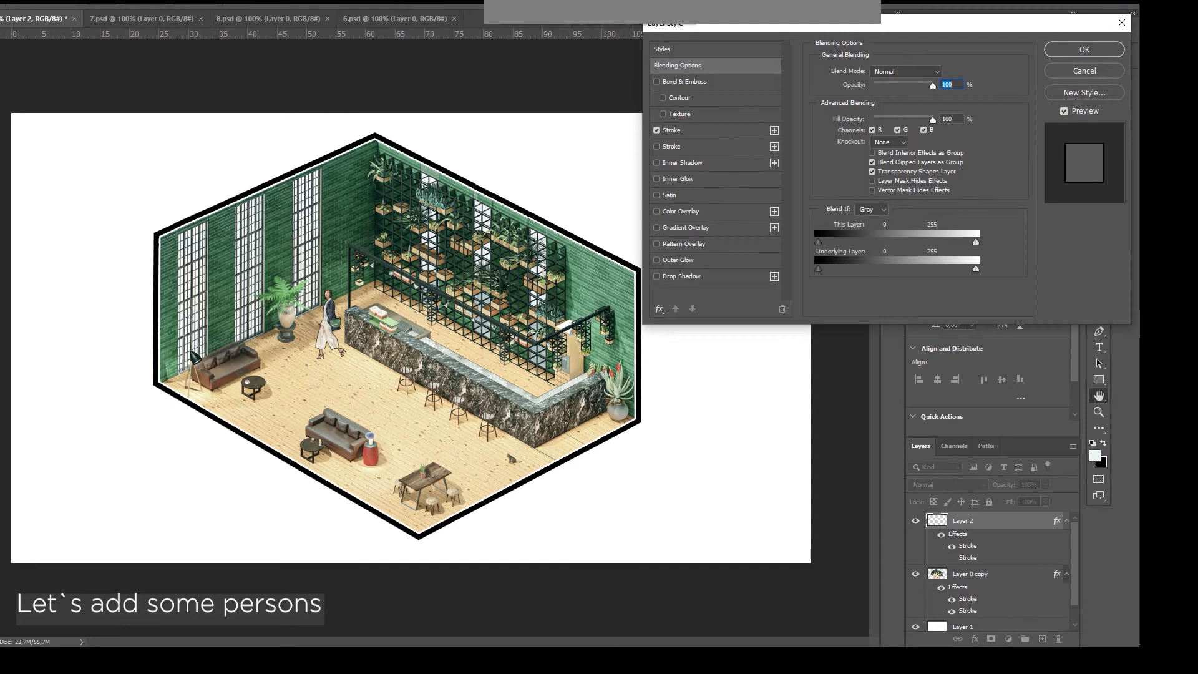
left_click(672, 146)
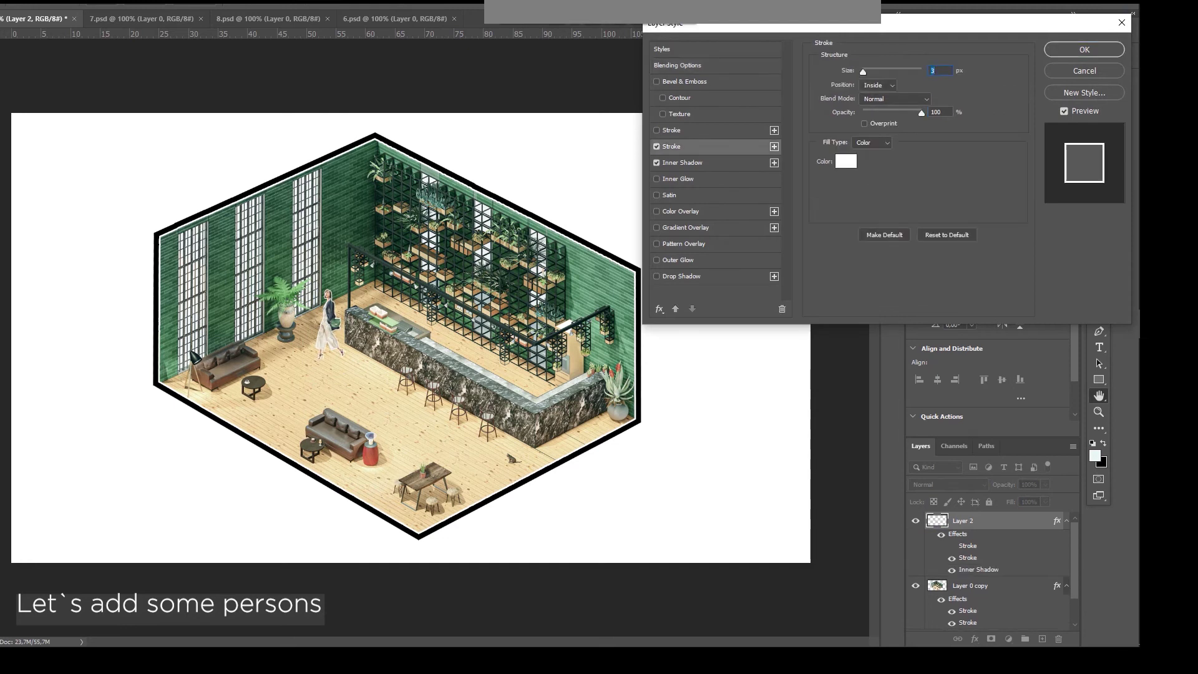
key("Return")
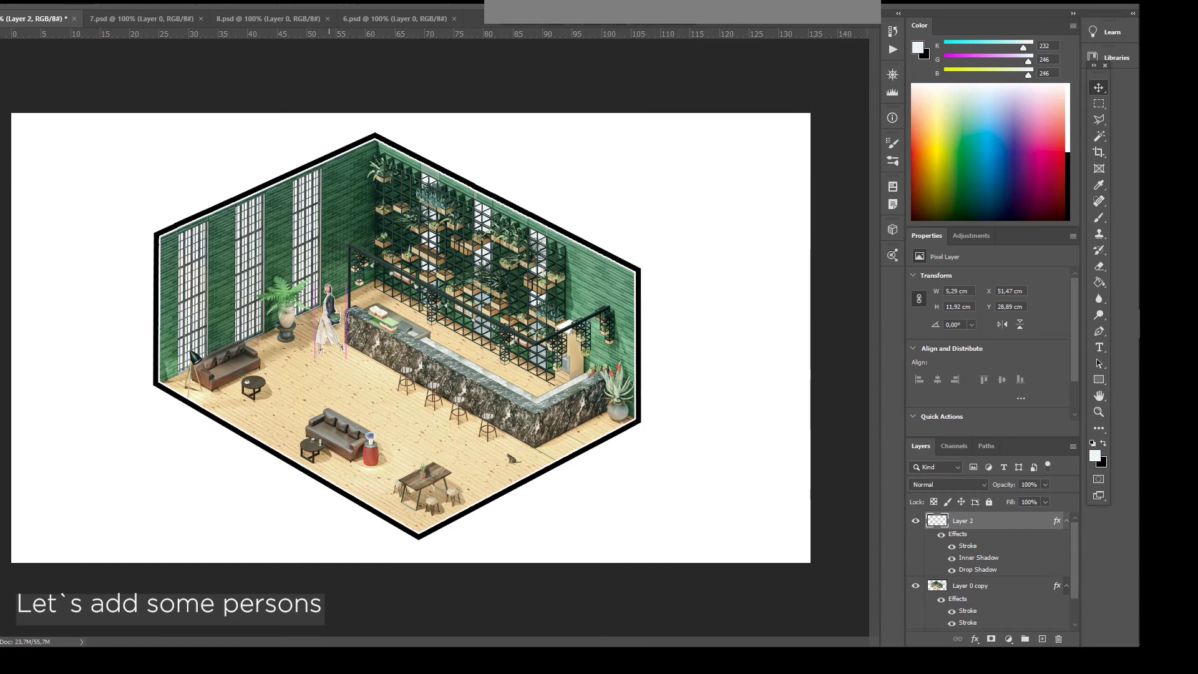
Move the walking woman slightly back towards the window wall.
key("ctrl+plus")
key("ctrl+plus")
left_click_drag(242, 265, 239, 240)
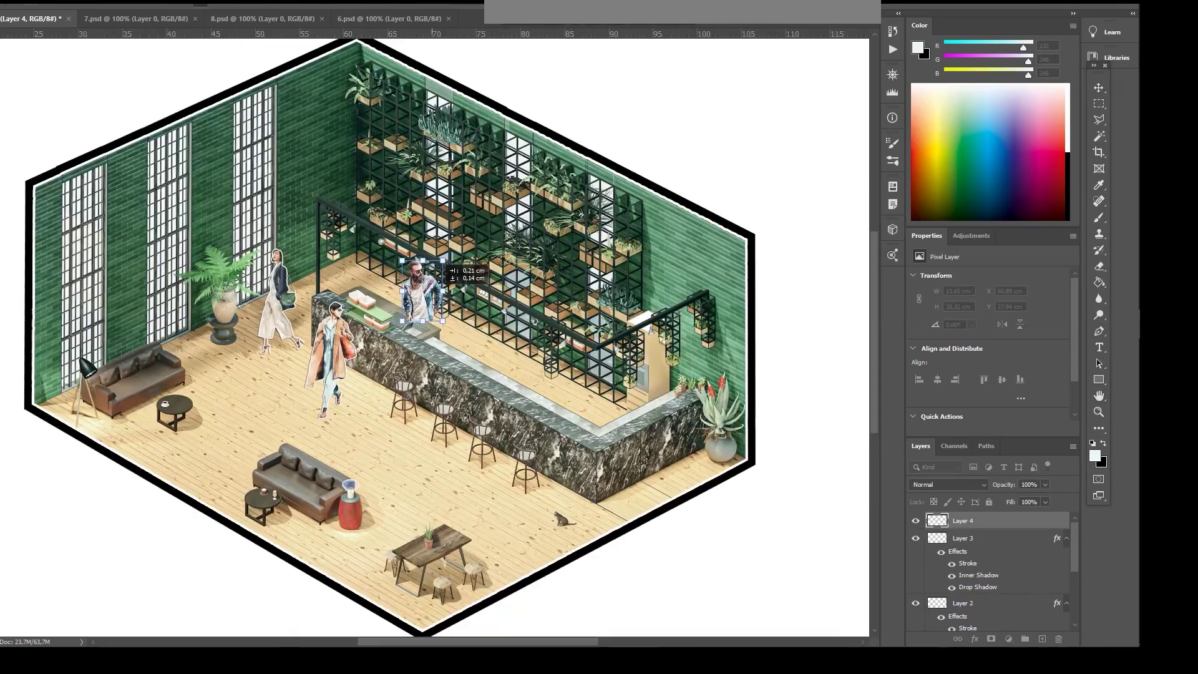
Fit the bearded man behind the counter at about 3.85 × 5.72 cm and add a stroke, inner shadow and drop shadow.
mouse_move(450, 255)
left_mouse_down()
mouse_move(495, 313)
mouse_move(464, 317)
mouse_move(481, 344)
left_mouse_up()
key("Return")
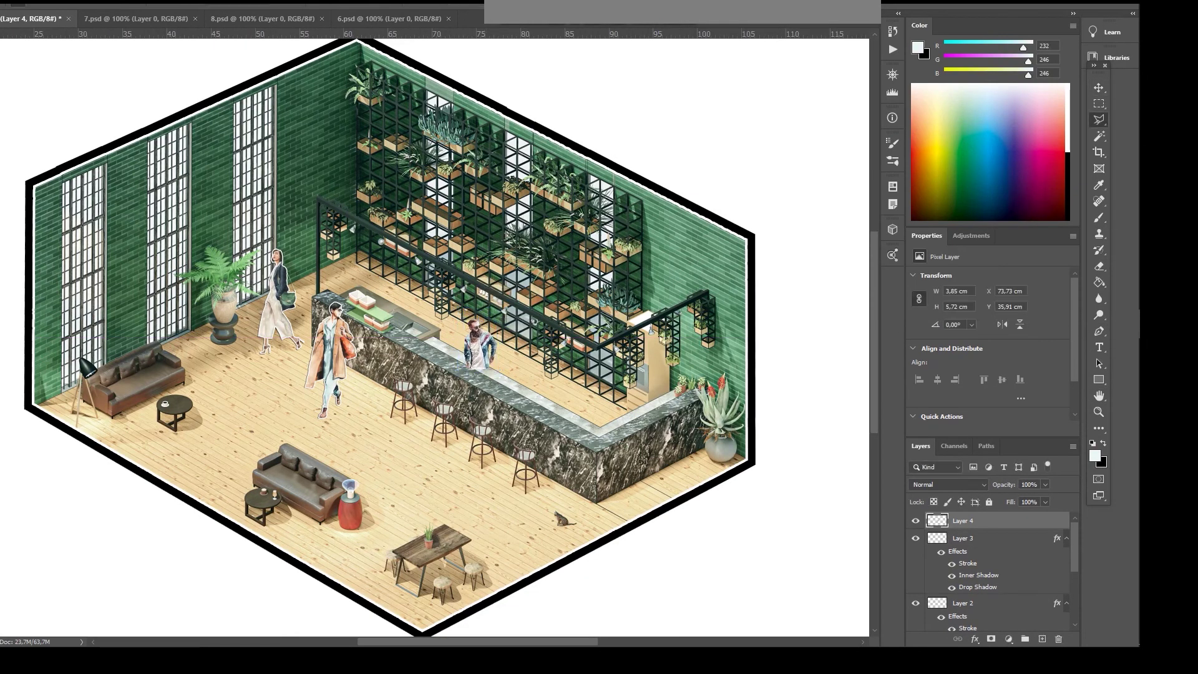
right_click(939, 523)
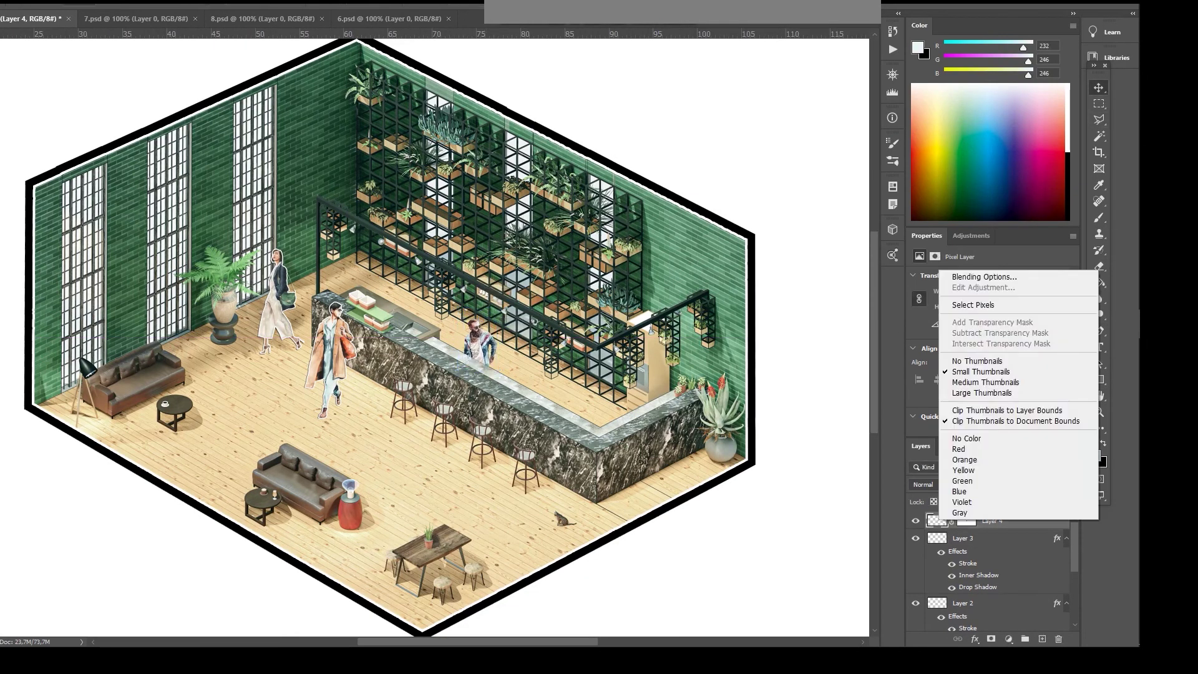
left_click(984, 276)
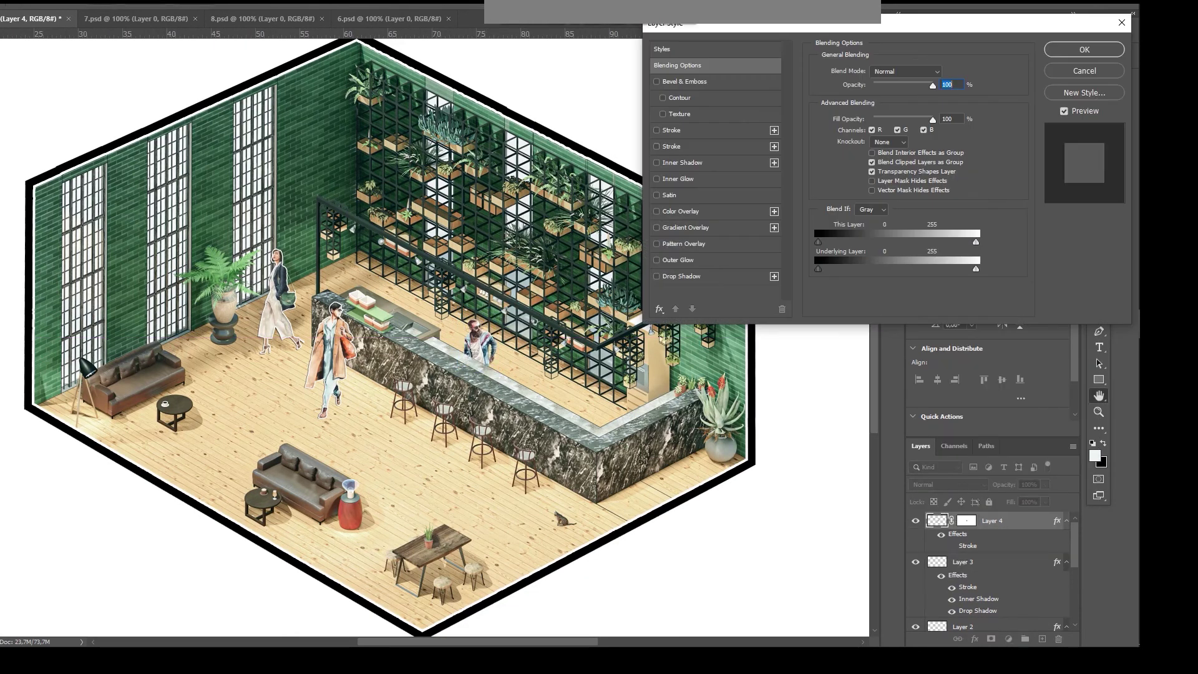
left_click(656, 163)
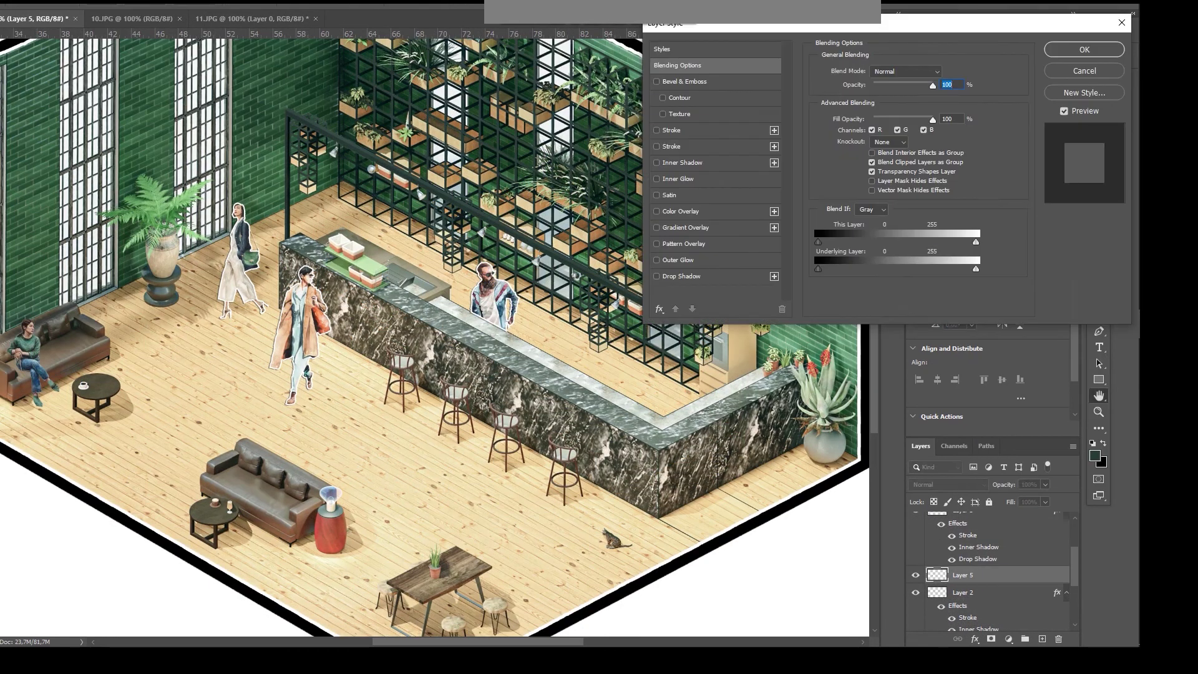
Give the layer of the person seated on the sofa a white stroke and a drop shadow.
left_click(656, 147)
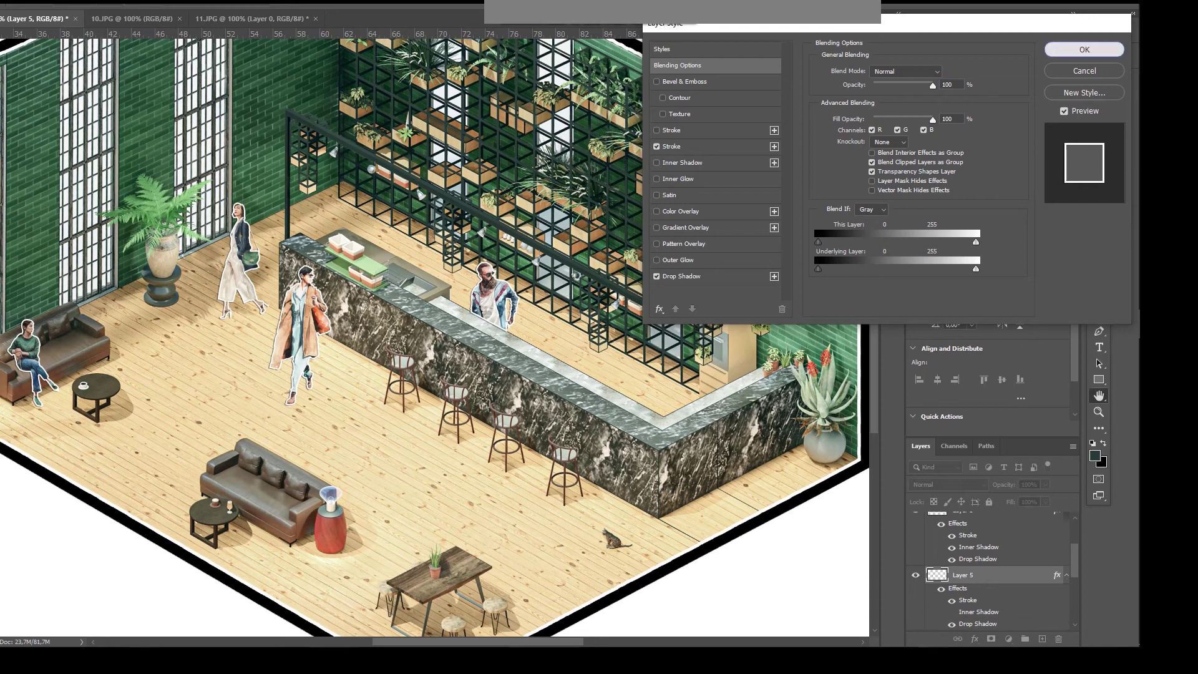
left_click(1084, 50)
scroll(989, 571, "down", 2)
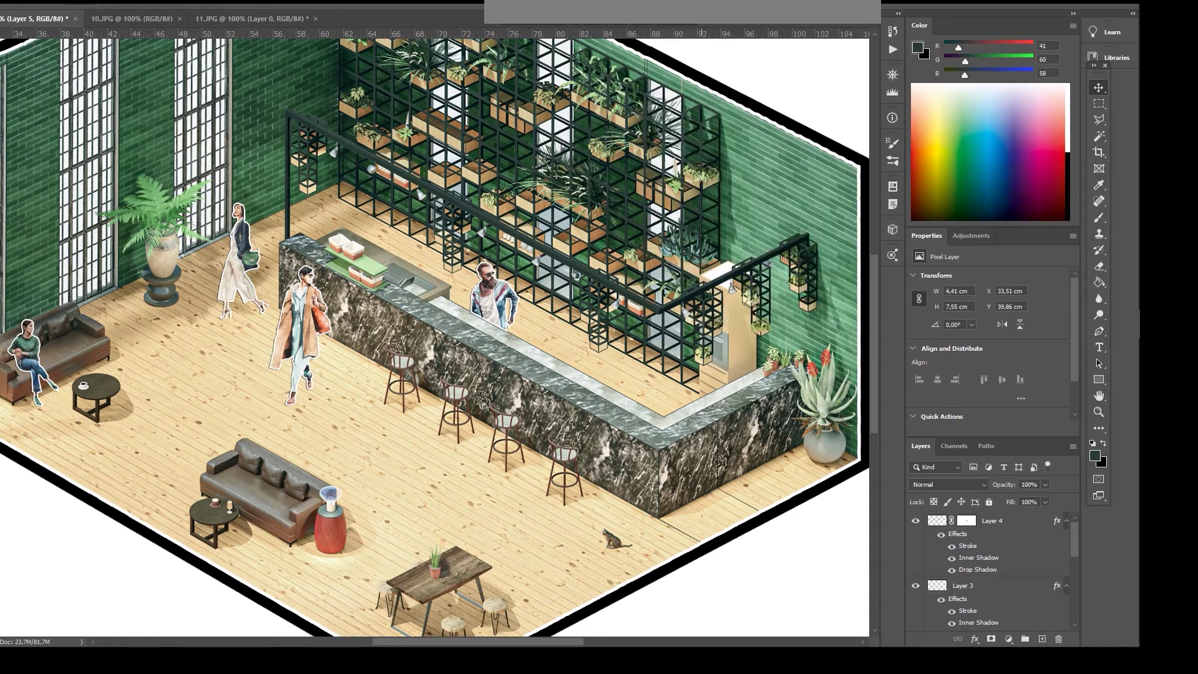
Scale down the bearded man behind the counter to suit the height of the bar.
left_click(992, 520)
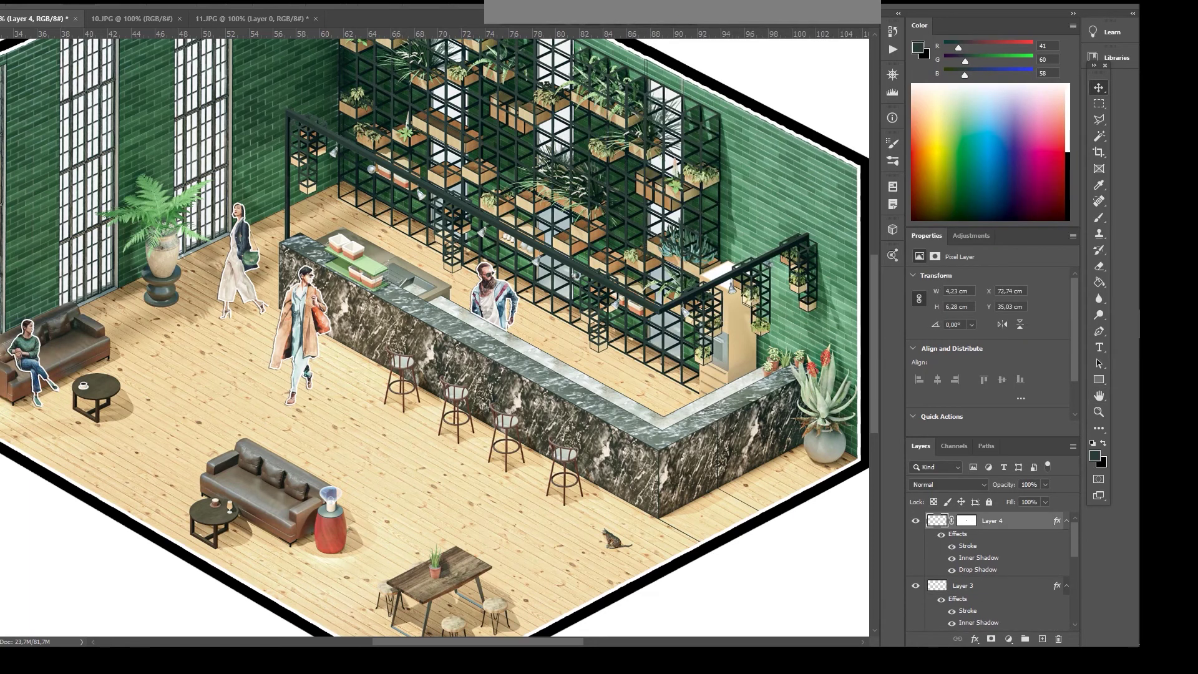
key("ctrl+t")
left_click_drag(470, 262, 483, 282)
key("Return")
Scale the man in the tan coat down to about 4.09 × 9.17 cm beside the counter.
left_click(962, 585)
left_click(915, 576)
left_click(915, 575)
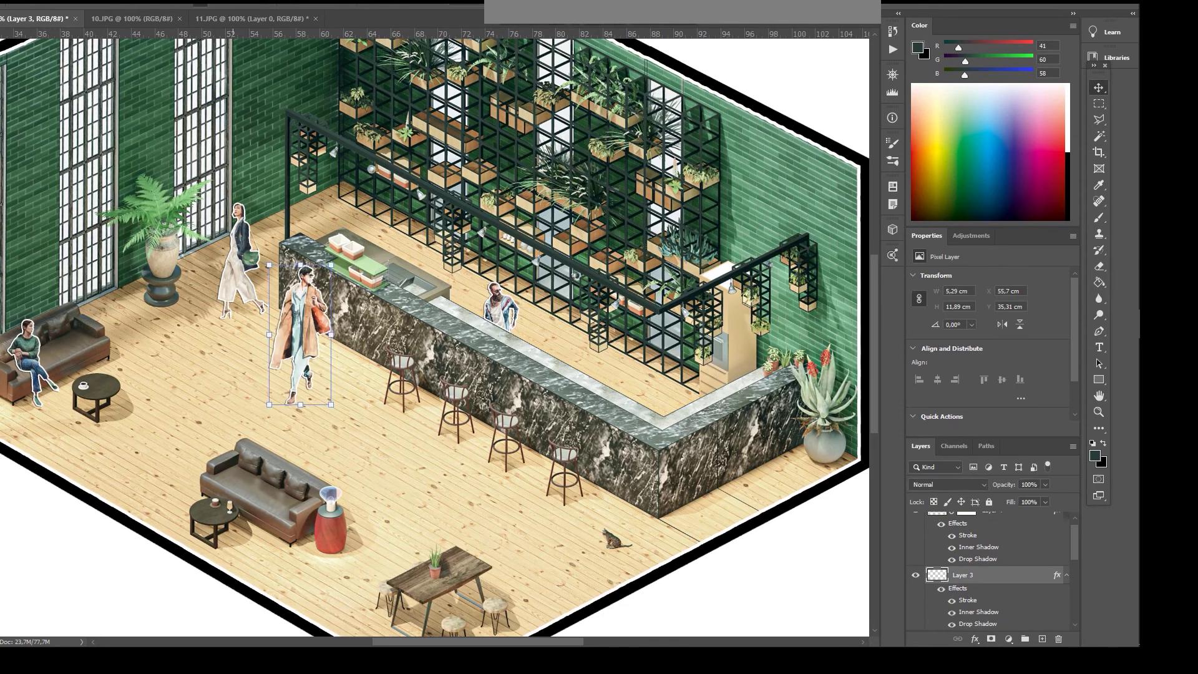
left_click_drag(268, 265, 300, 305, "alt")
key("Return")
Resize the walking woman near the window wall to match the other people.
scroll(992, 574, "down", 3)
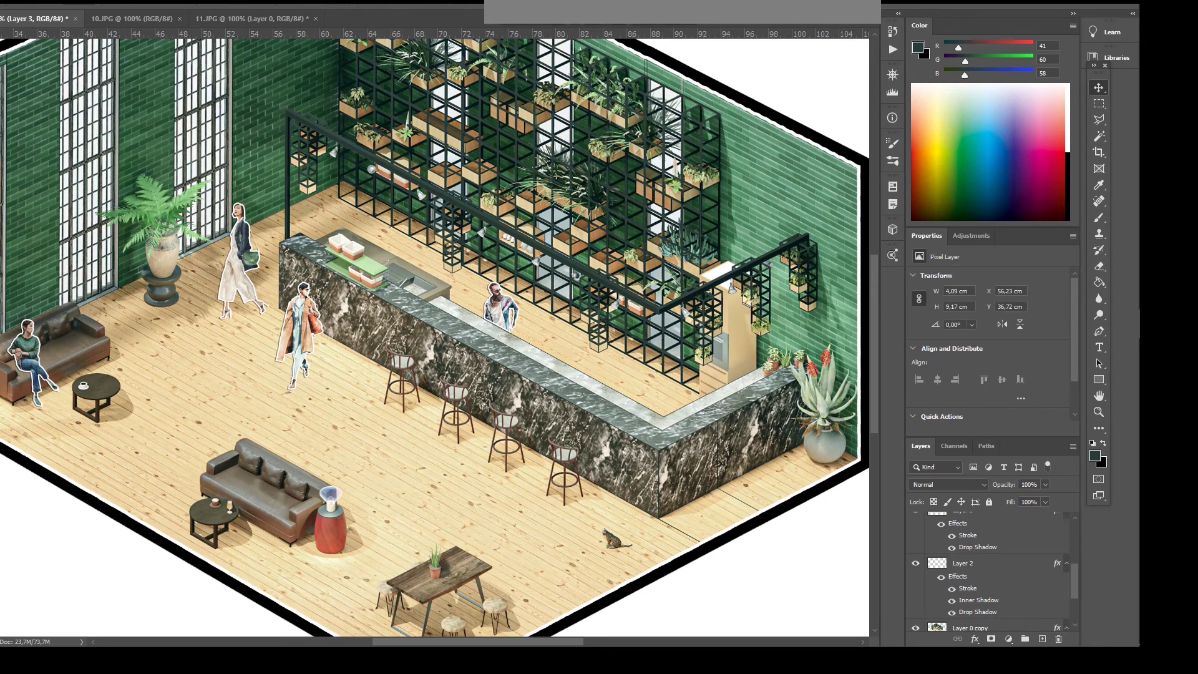
left_click(915, 564)
left_click(915, 563)
left_click(964, 564)
key("ctrl+t")
left_click_drag(219, 203, 247, 256)
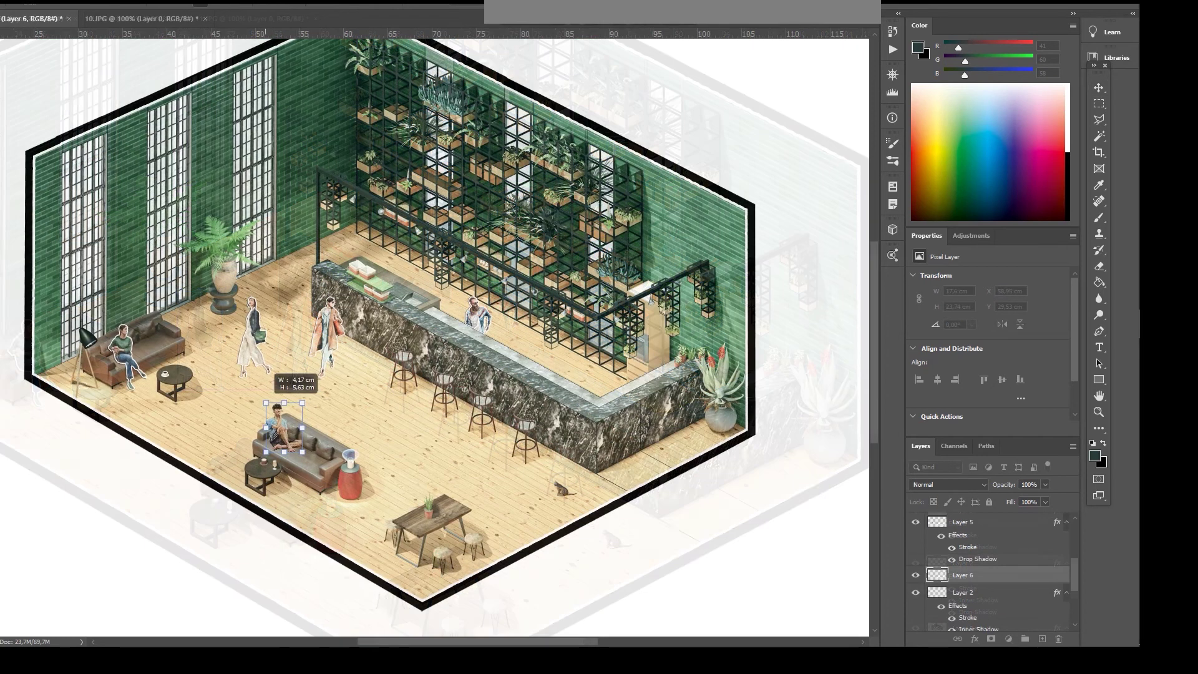
Position the cross-legged man on the front sofa and give his layer a stroke and an inner shadow.
left_click_drag(258, 399, 262, 402)
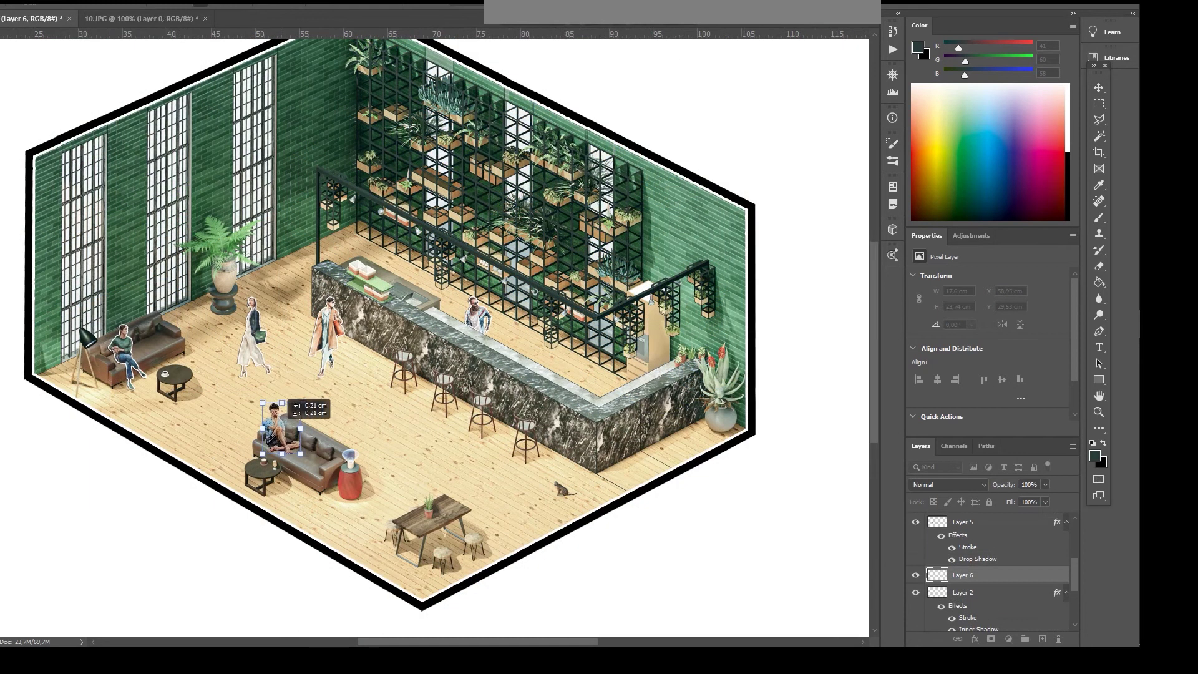
key("Return")
right_click(953, 578)
left_click(981, 67)
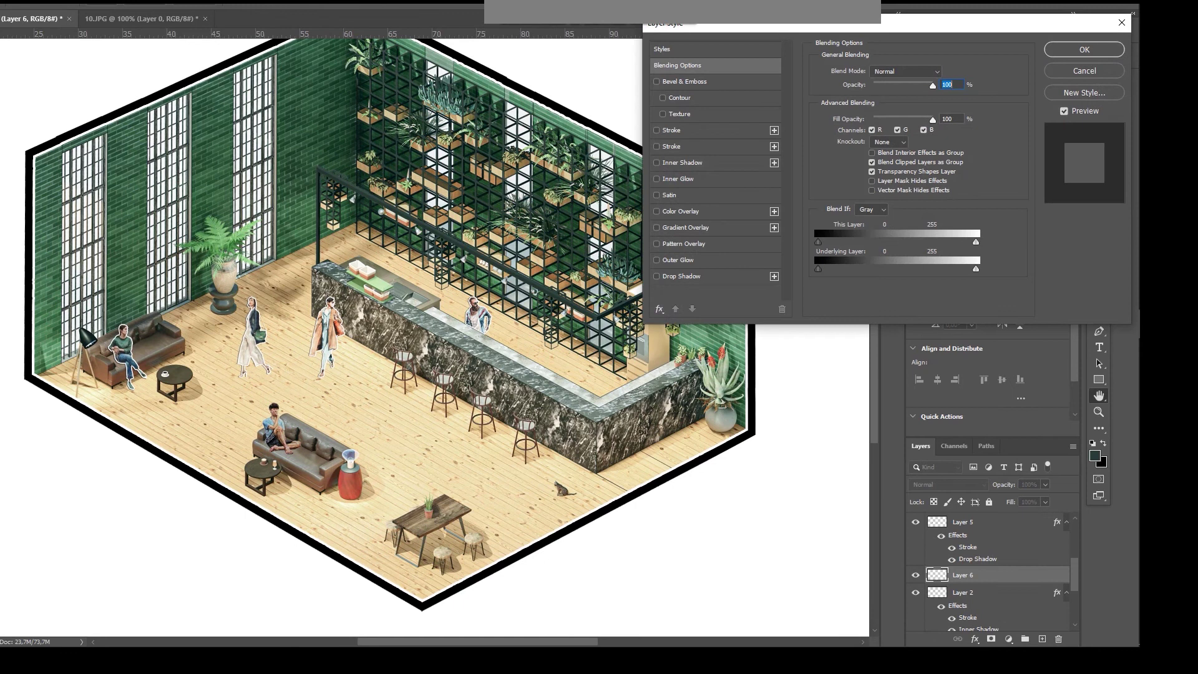
left_click(656, 147)
left_click(656, 162)
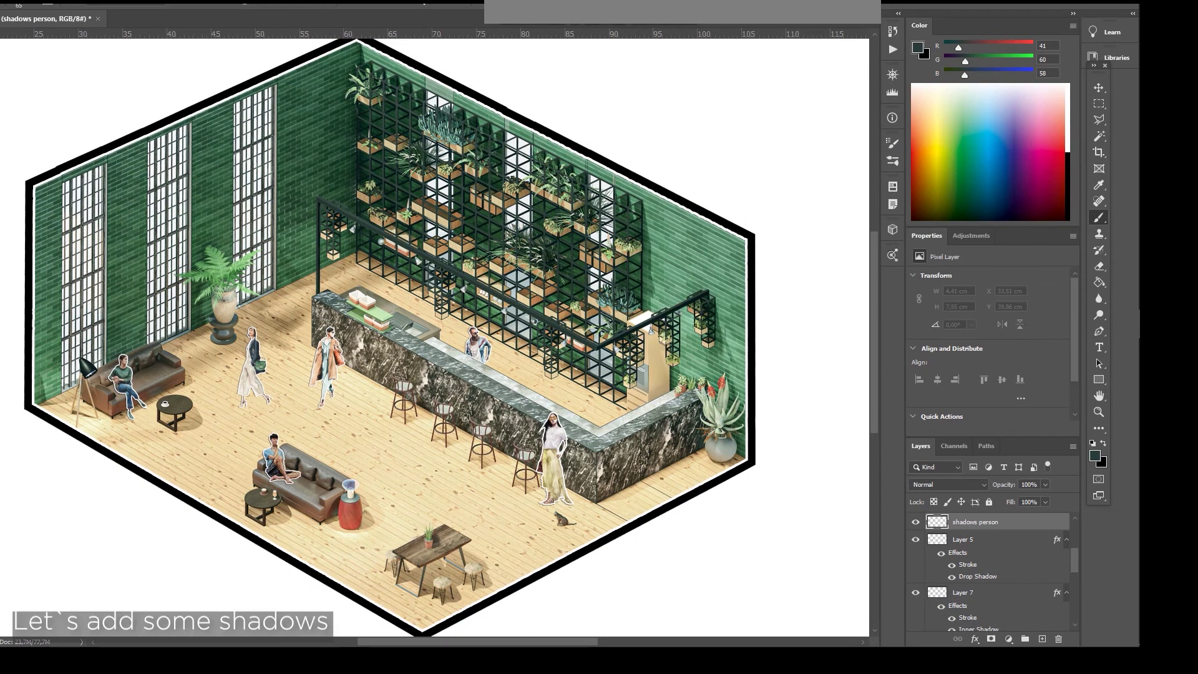
Reset the painting colours to black and white and move the "shadows person" layer lower in the stack.
key("d")
left_click(1044, 501)
mouse_move(975, 522)
left_mouse_down()
mouse_move(979, 626)
mouse_move(979, 543)
left_mouse_up()
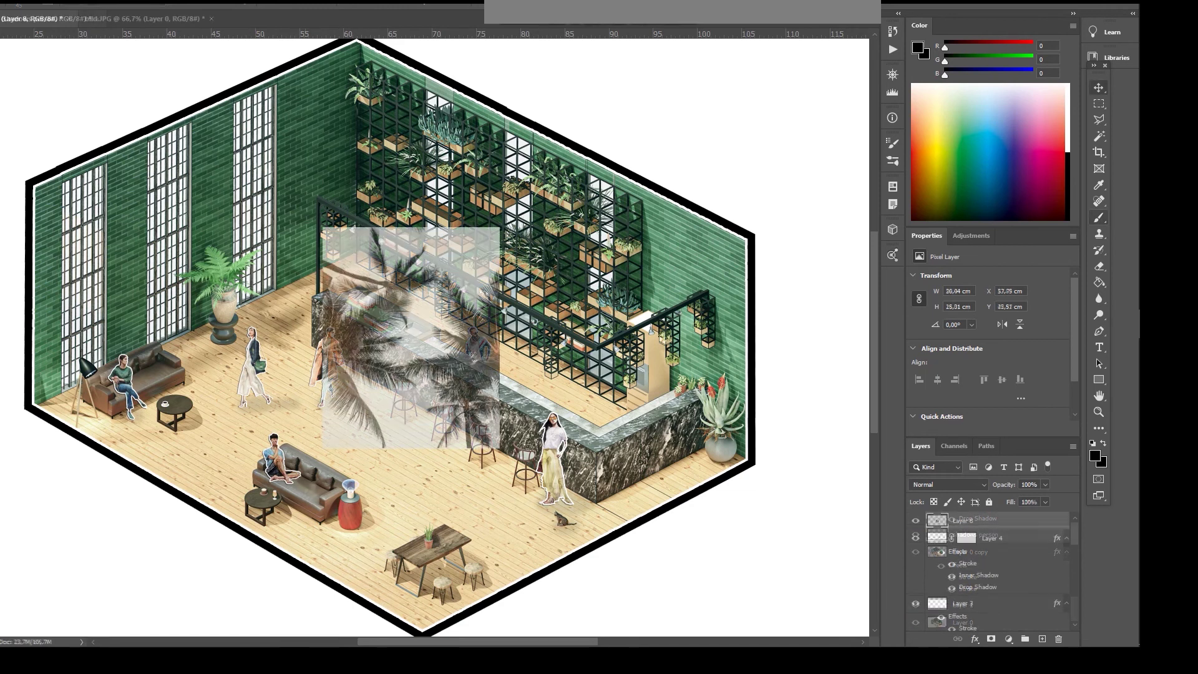
Give the palm tree picture a thick black inside stroke as a frame.
right_click(936, 520)
left_click(989, 9)
left_click(656, 130)
left_click(672, 130)
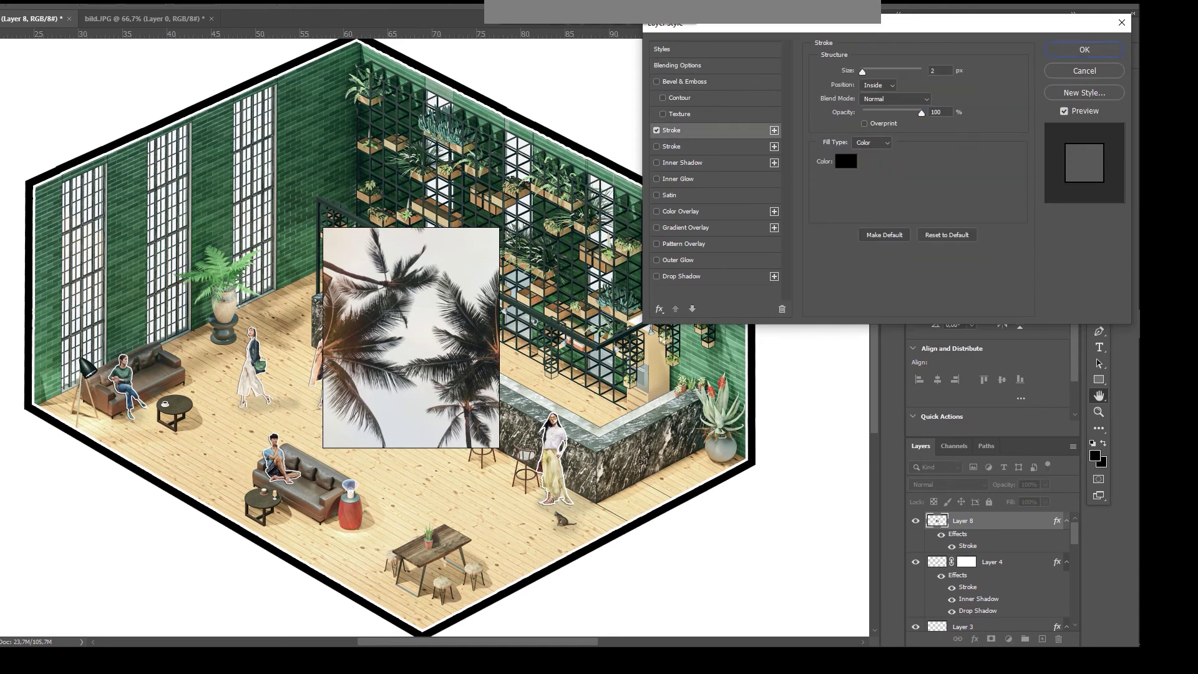
left_click_drag(861, 72, 871, 71)
left_click(1085, 49)
Scale the palm picture down and skew it onto the green wall between the last window and the corner.
left_click_drag(498, 227, 409, 338)
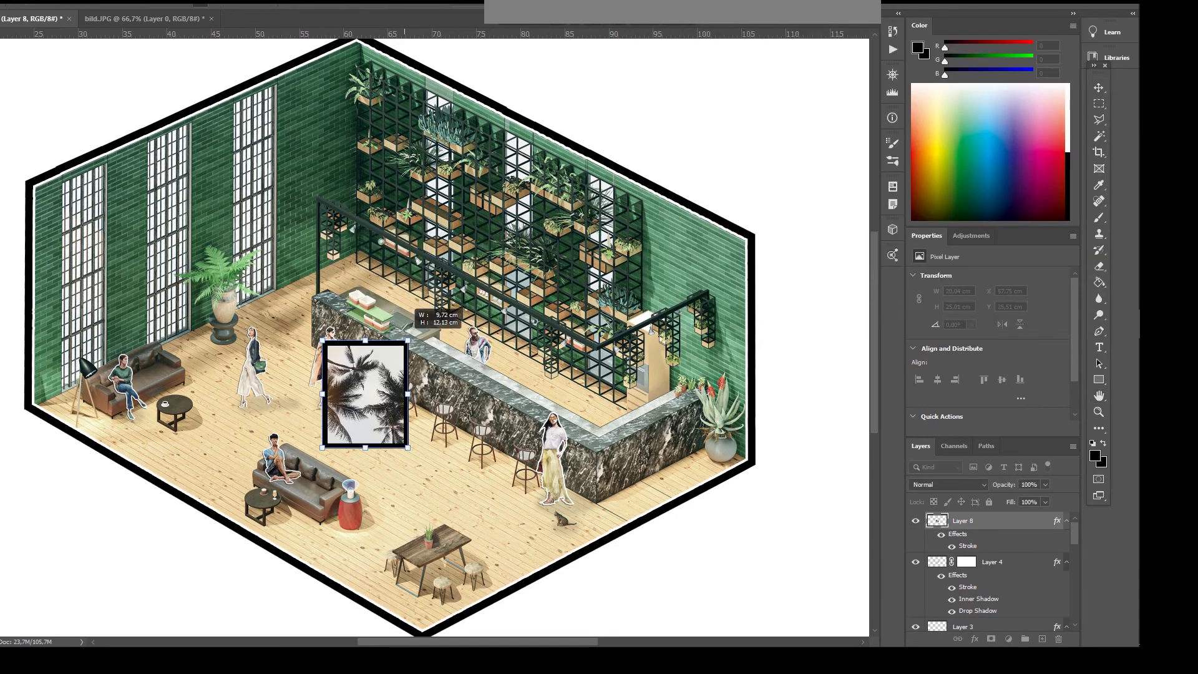
left_click_drag(364, 393, 325, 135)
left_click_drag(368, 81, 337, 85)
left_click_drag(343, 189, 338, 161, "ctrl")
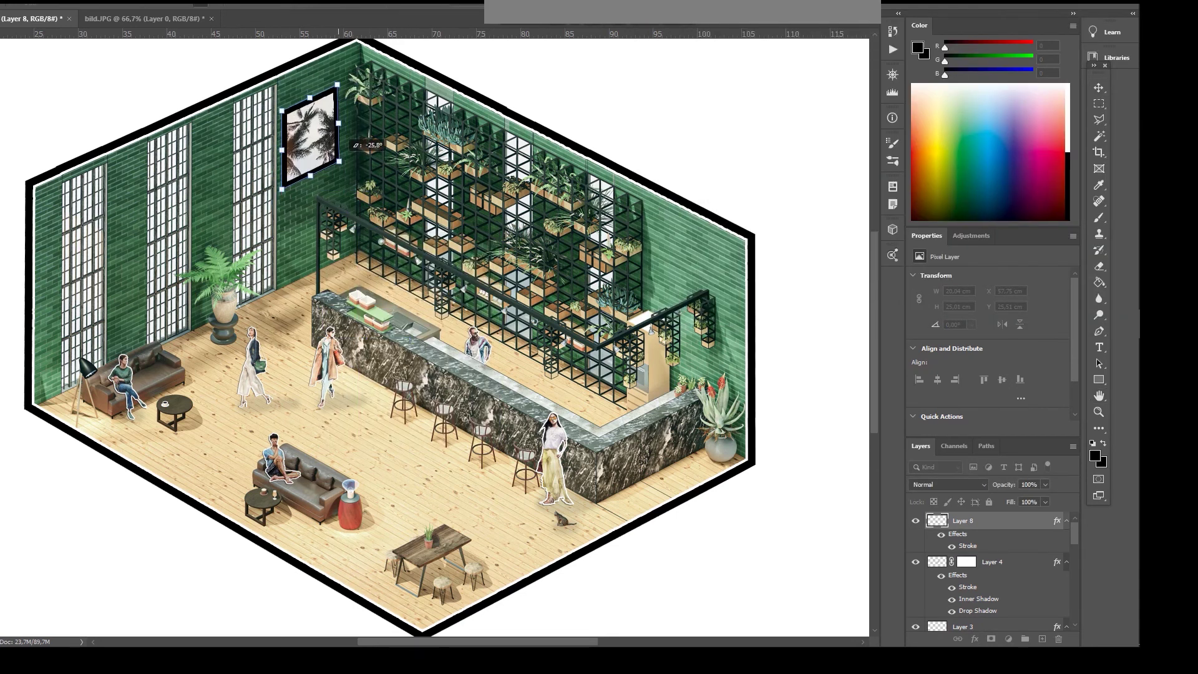
Refine the palm picture's skew to about -23.2°, shift it slightly lower towards the corner and apply the transform.
key("ctrl+plus")
key("ctrl+plus")
scroll(339, 161, "up", 4)
left_click_drag(266, 236, 268, 238, "ctrl")
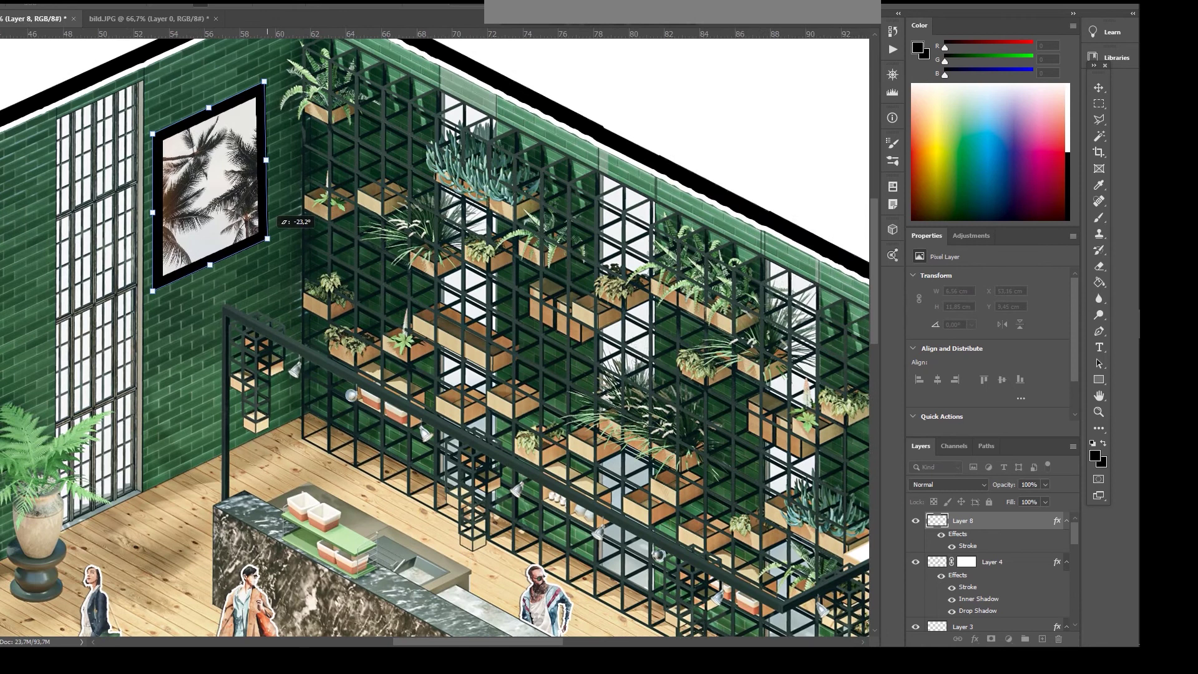
left_click_drag(245, 150, 251, 161)
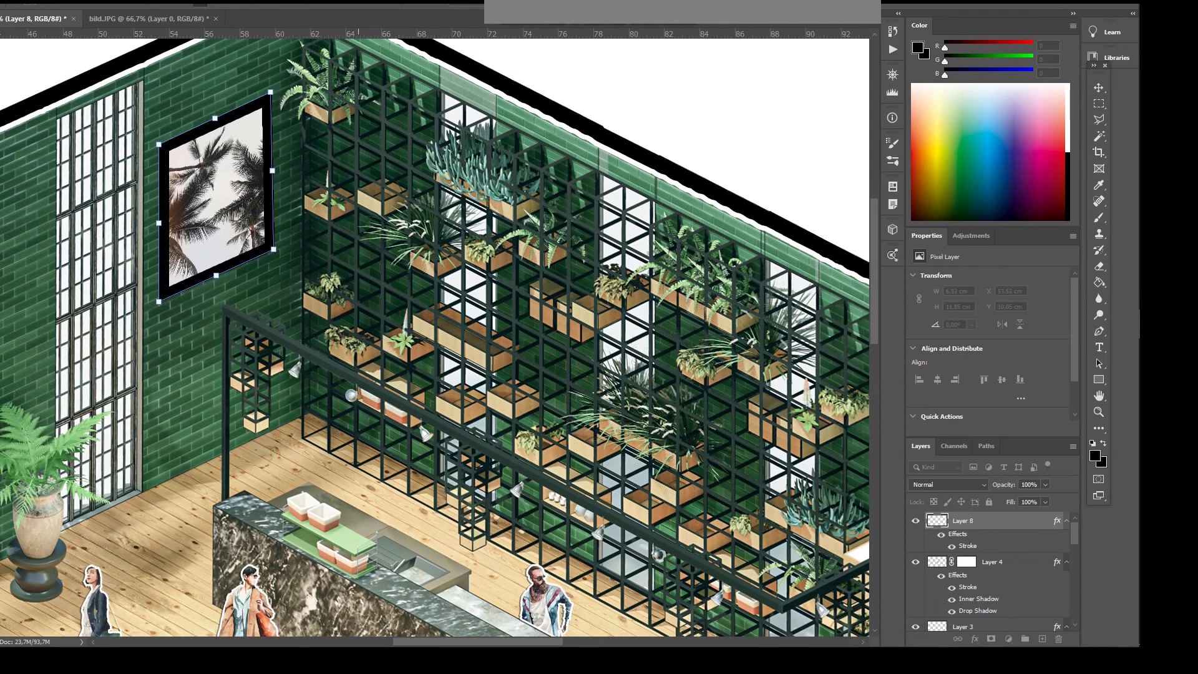
key("ctrl+minus")
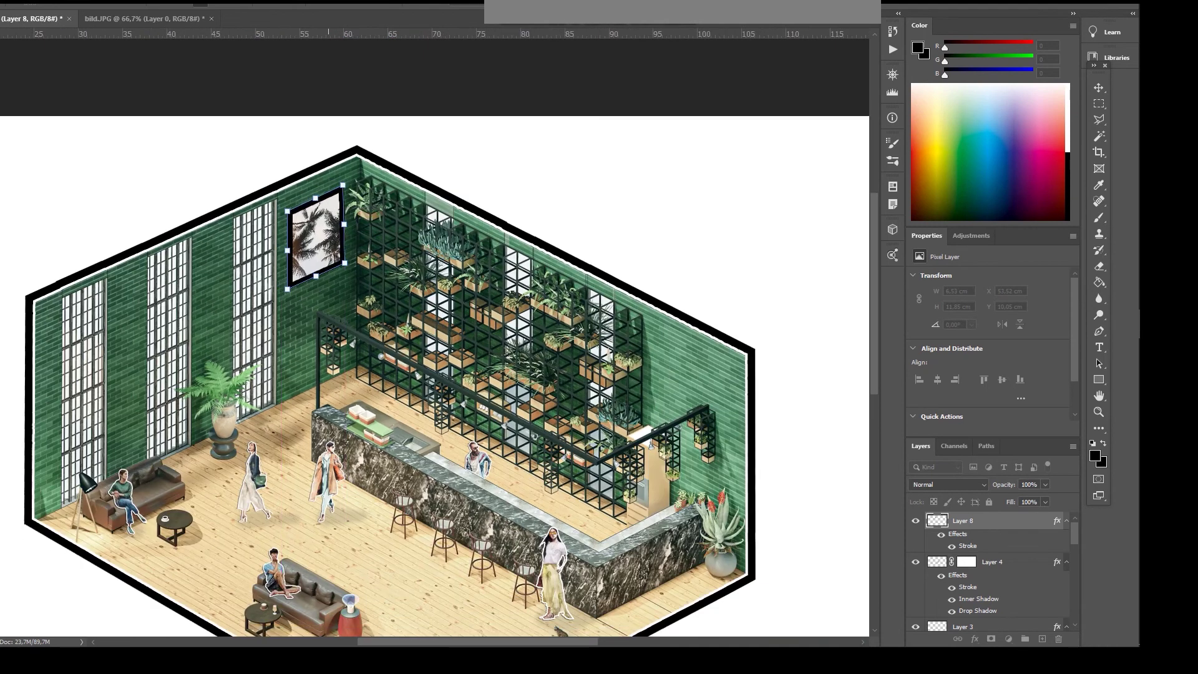
key("Return")
Reduce the width of the palm picture's black frame stroke.
right_click(964, 521)
left_click(999, 9)
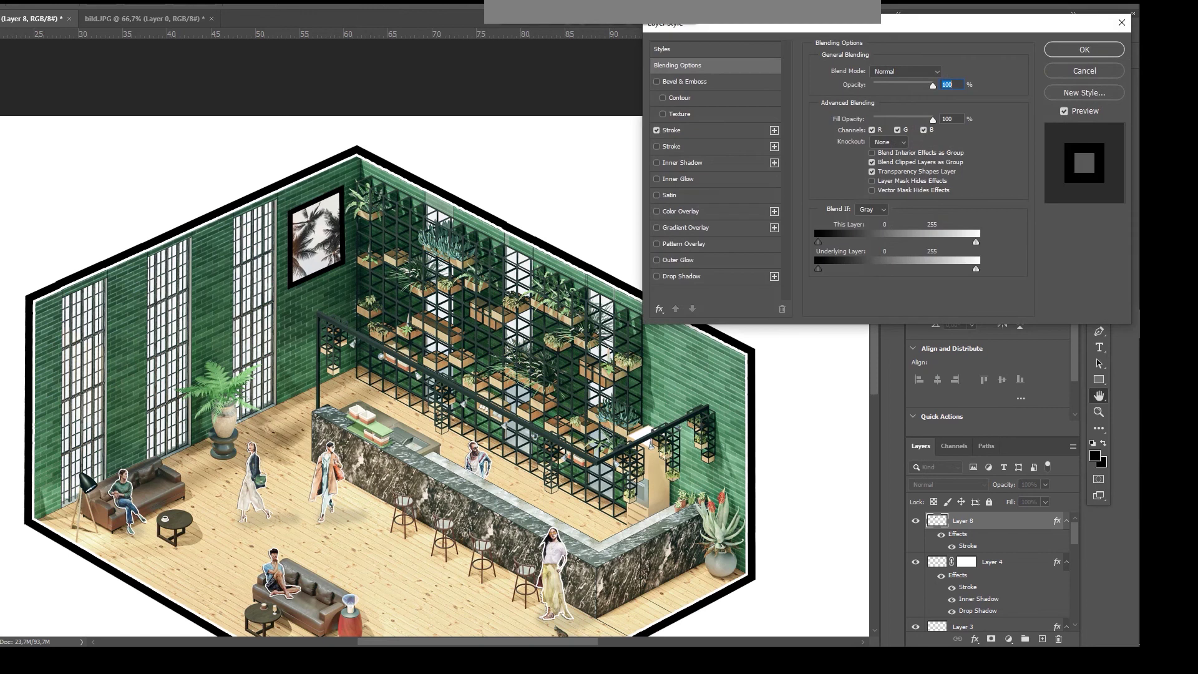
left_click(672, 130)
left_click_drag(872, 71, 867, 72)
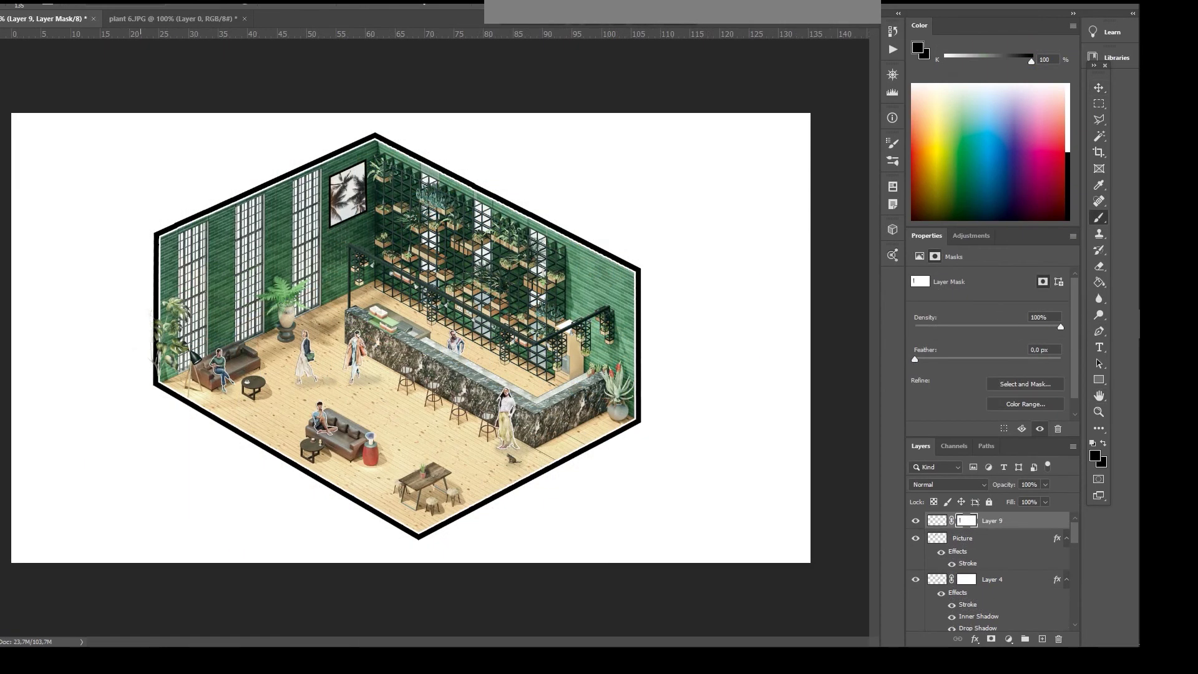
Mask out the part of the leafy plant on Layer 9 that extends beyond the room's outer edge.
key("ctrl+plus")
left_click_drag(36, 473, 36, 474)
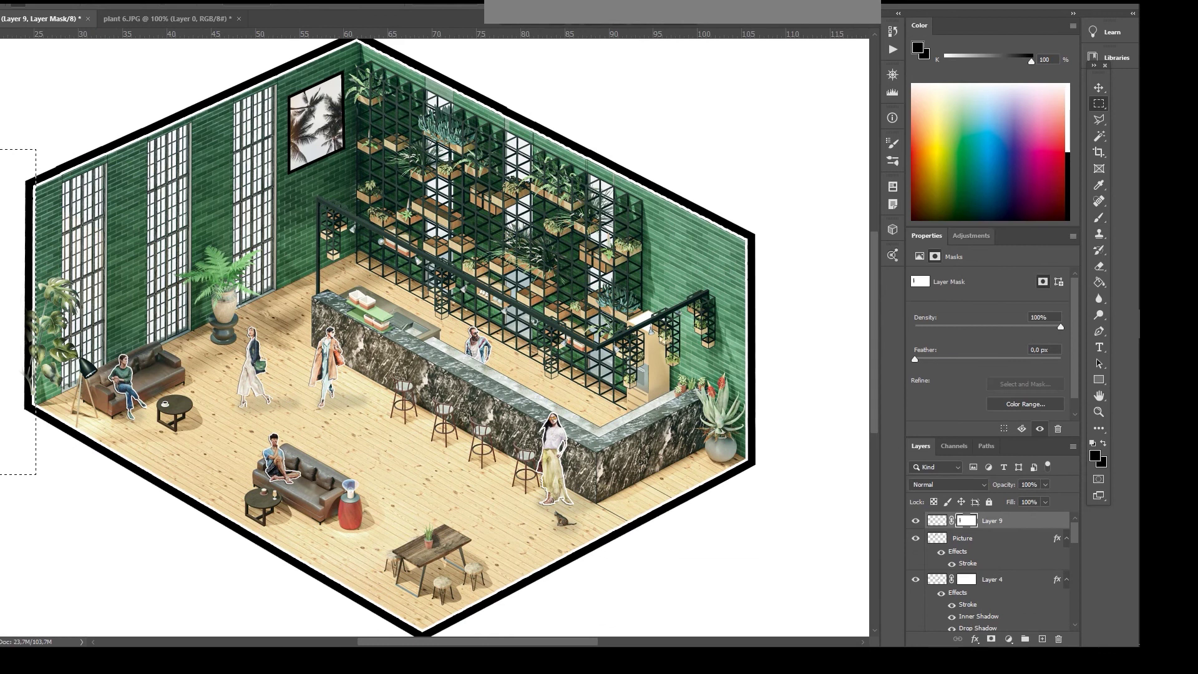
key("b")
left_click(100, 6)
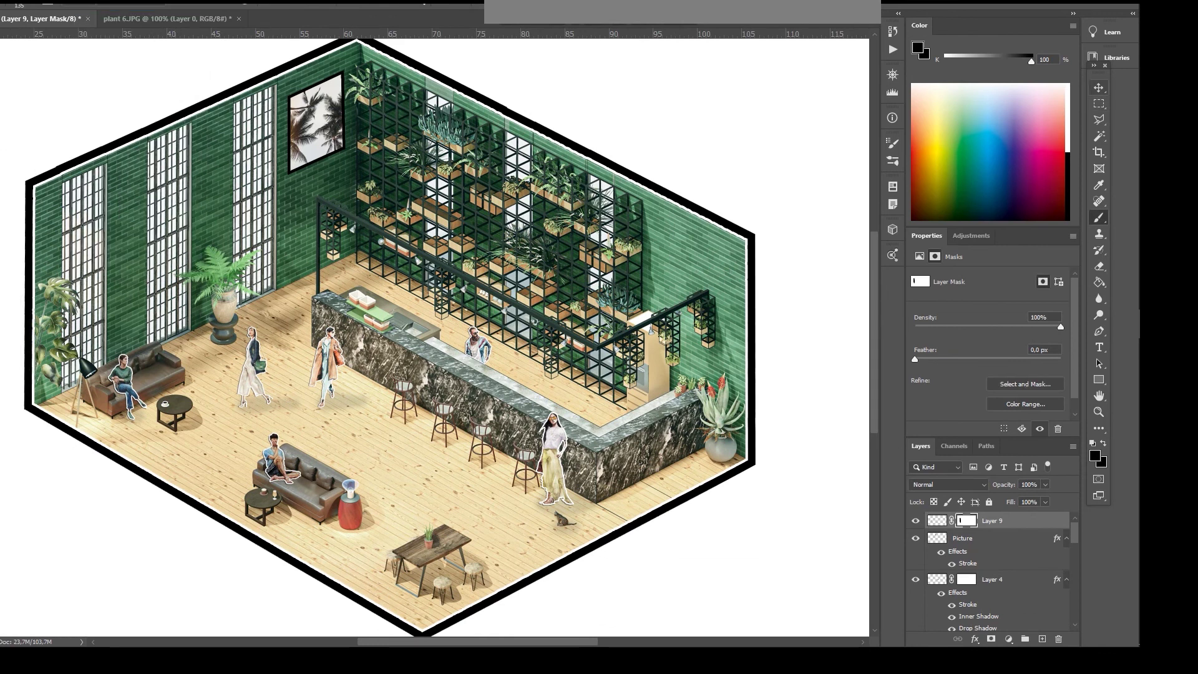
key("ctrl+minus")
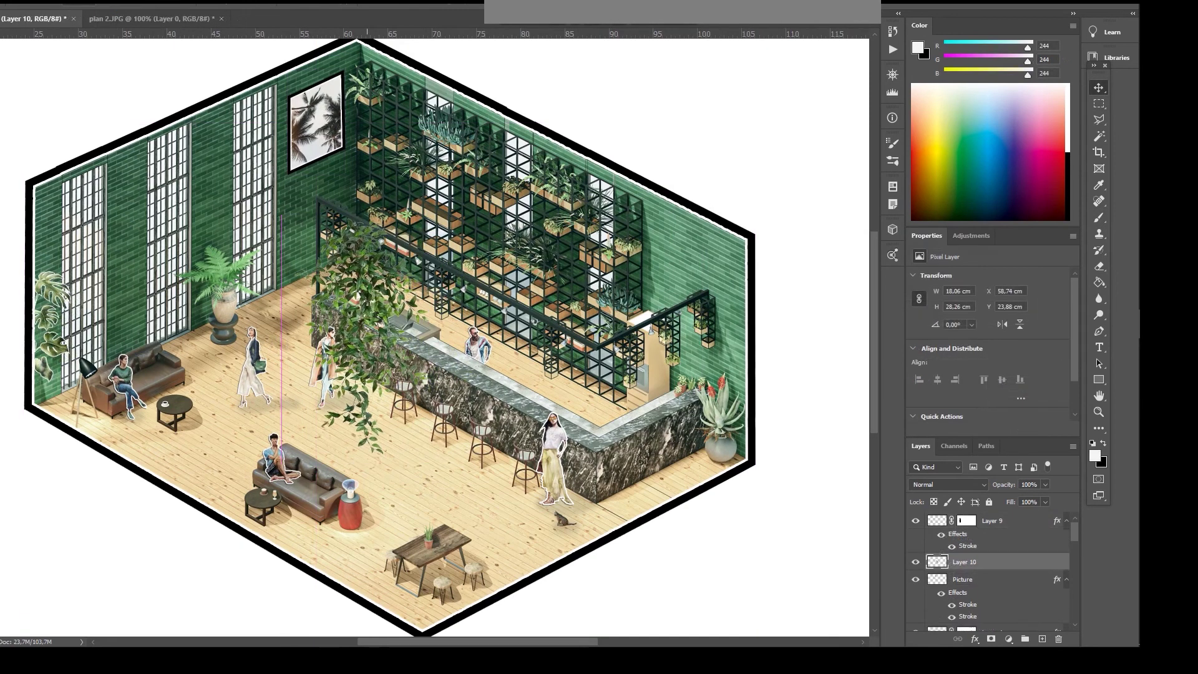
Scale the trailing plant down and fit it over the hanging planter at the window end of the counter frame.
left_click_drag(477, 215, 359, 224)
left_click_drag(330, 236, 311, 216)
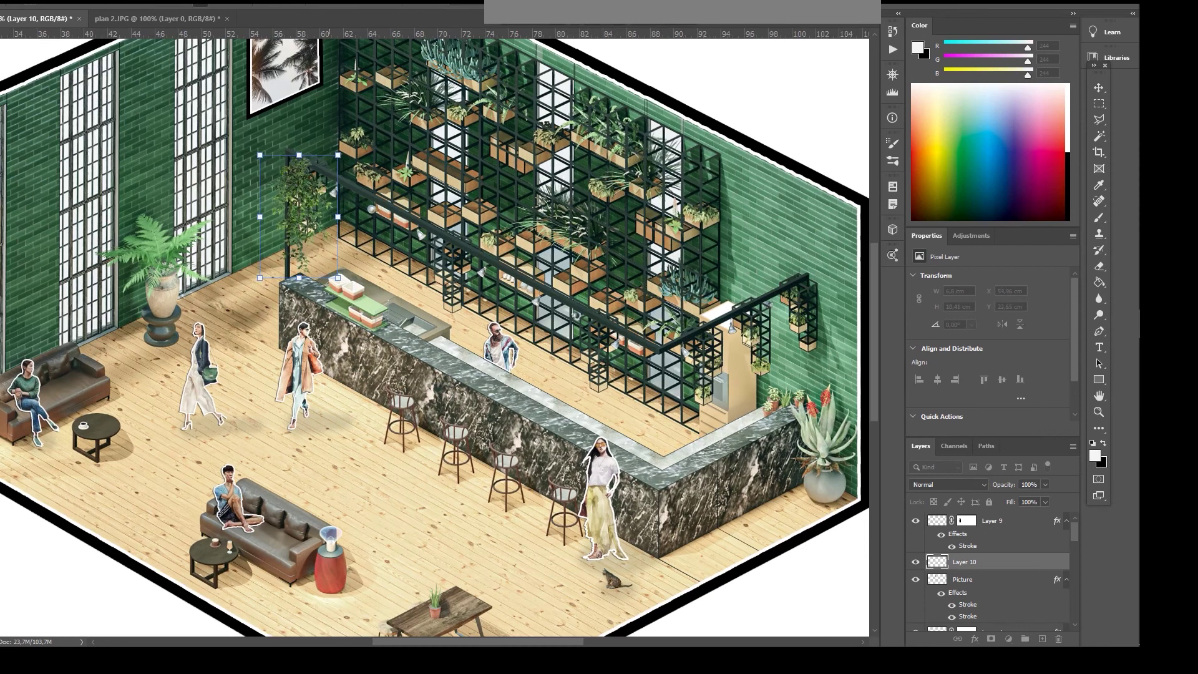
left_click_drag(260, 154, 286, 196)
left_click_drag(322, 223, 257, 193)
key("ctrl+plus")
scroll(294, 200, "up", 2)
left_click_drag(314, 165, 307, 168)
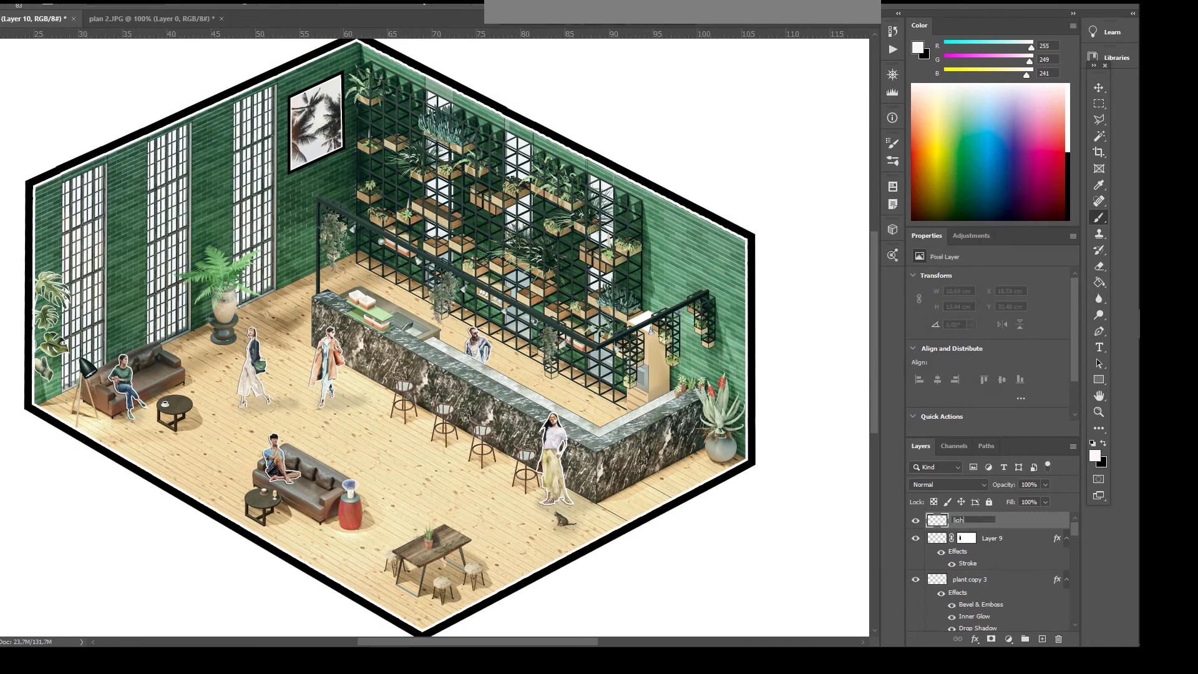
Name the new layer "light" and paint a soft white glow on the lamp standing on the red side table.
type("t")
key("Return")
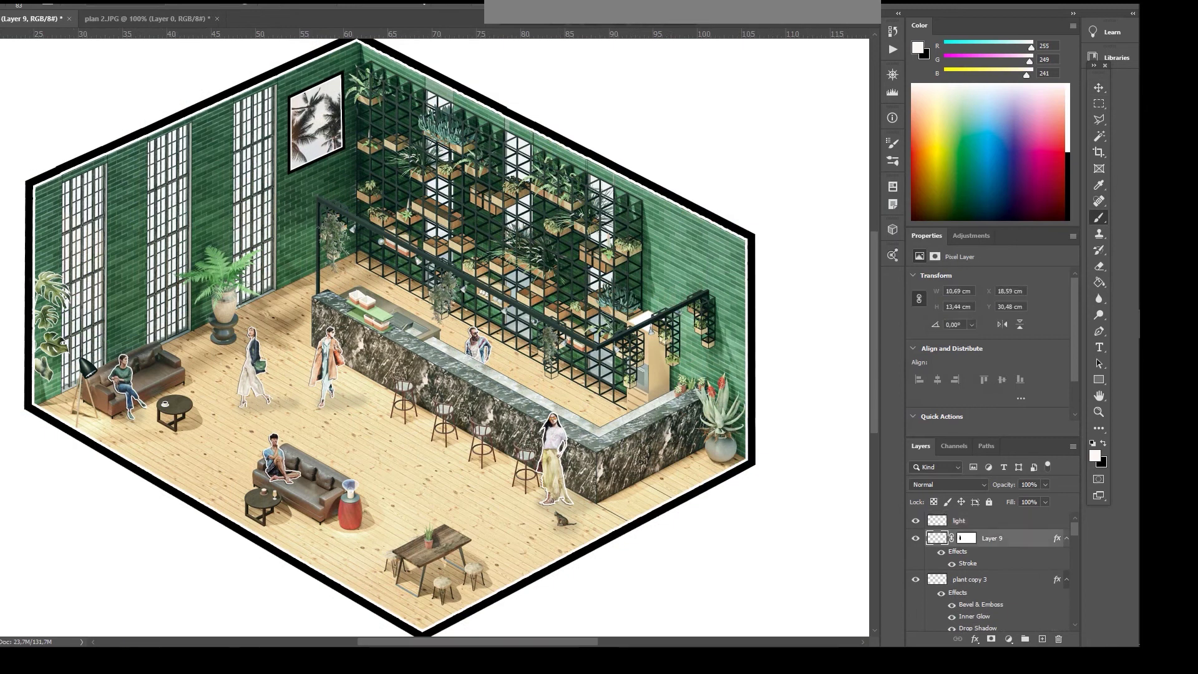
left_click(350, 486)
scroll(353, 513, "up", 1)
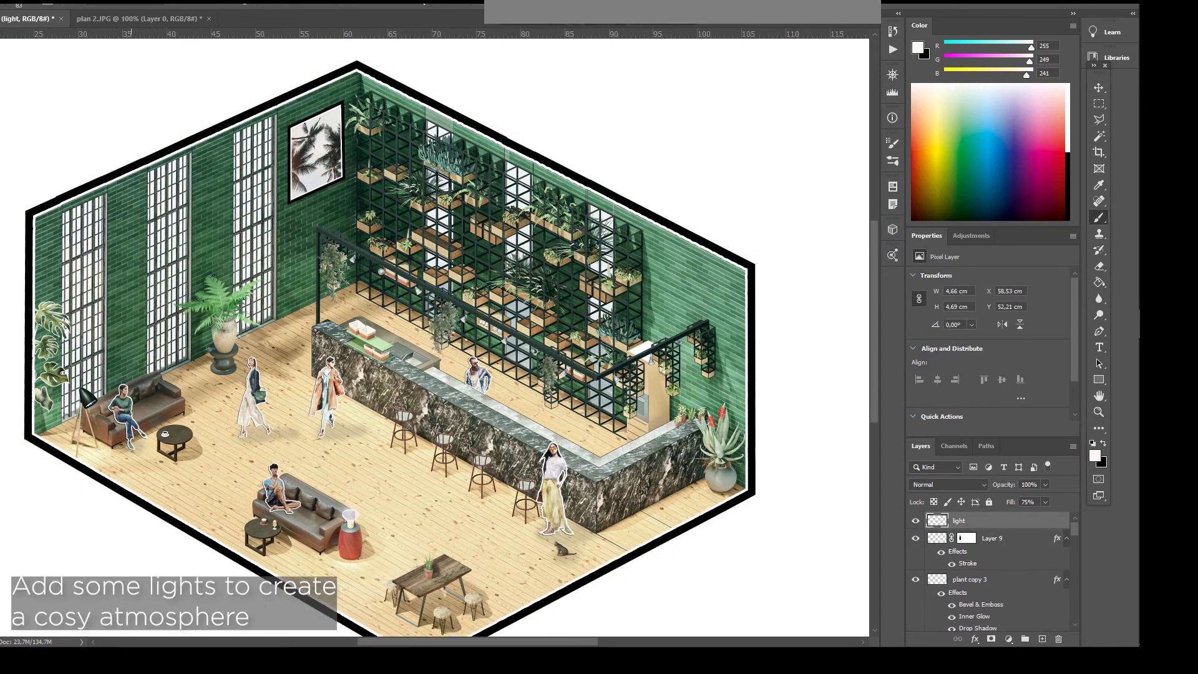
key("ctrl+plus")
scroll(331, 532, "down", 1)
right_click_drag(332, 532, 332, 532, "alt")
left_click(330, 531)
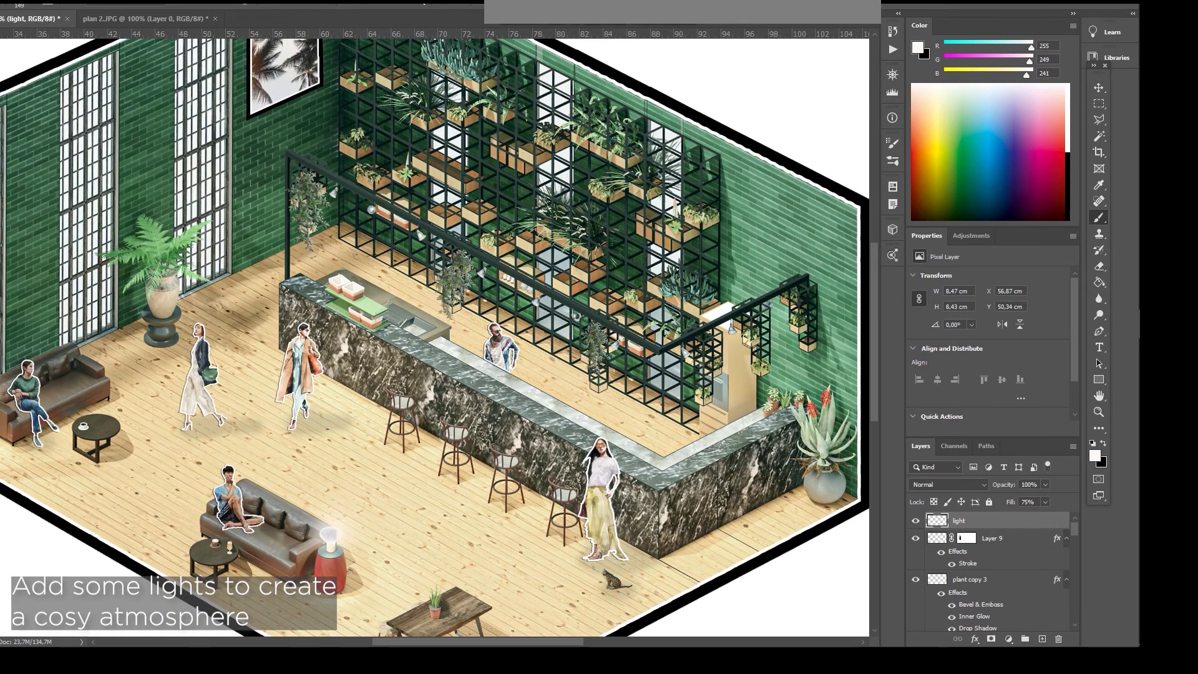
Paint small white glows on the spotlights along the black frame above the counter.
right_click_drag(402, 366, 401, 366, "alt")
left_click(369, 210)
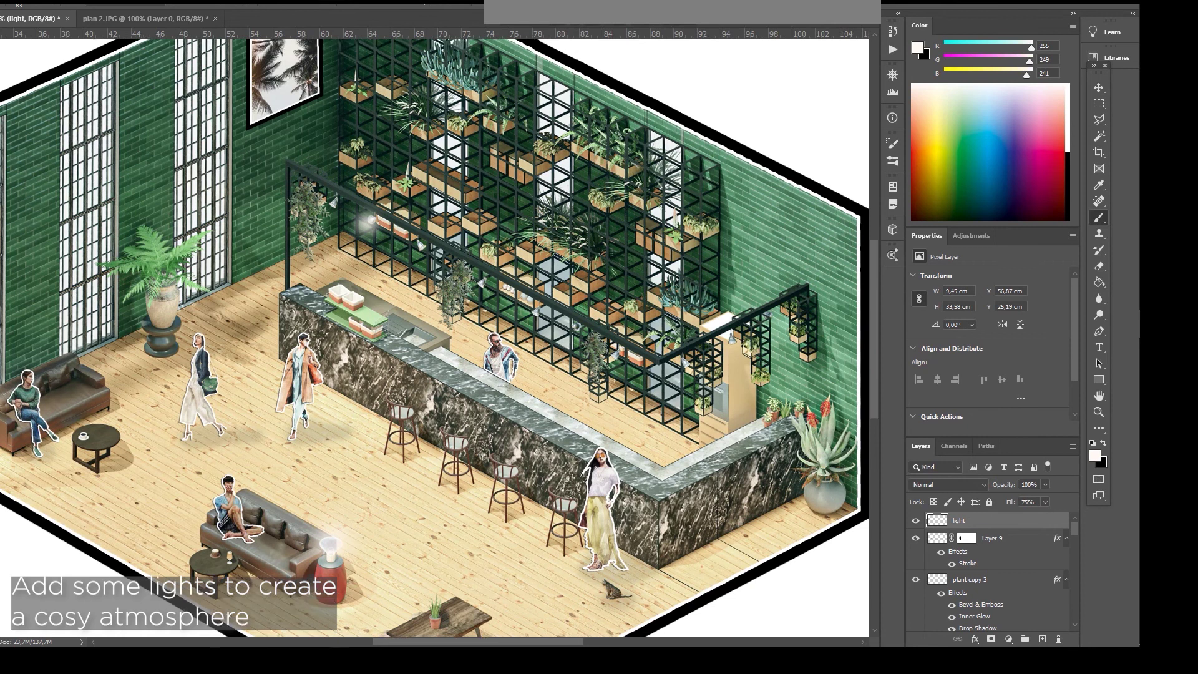
key("ctrl+plus")
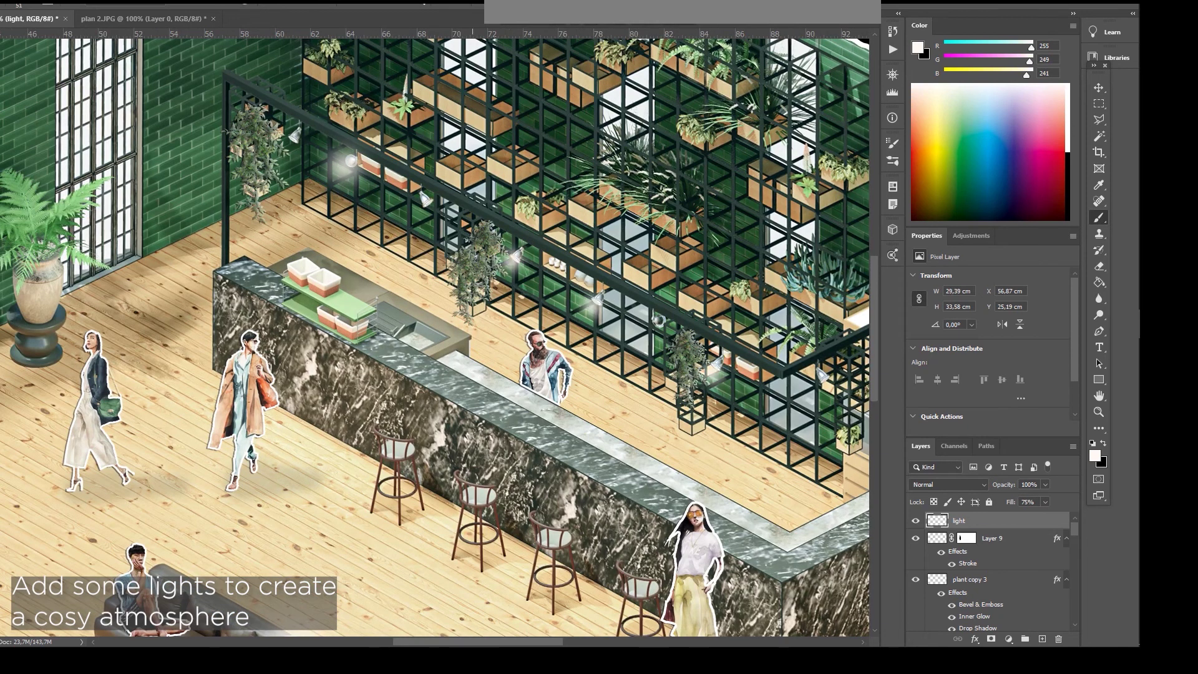
left_click(824, 380)
scroll(811, 375, "right", 3)
left_click(694, 345)
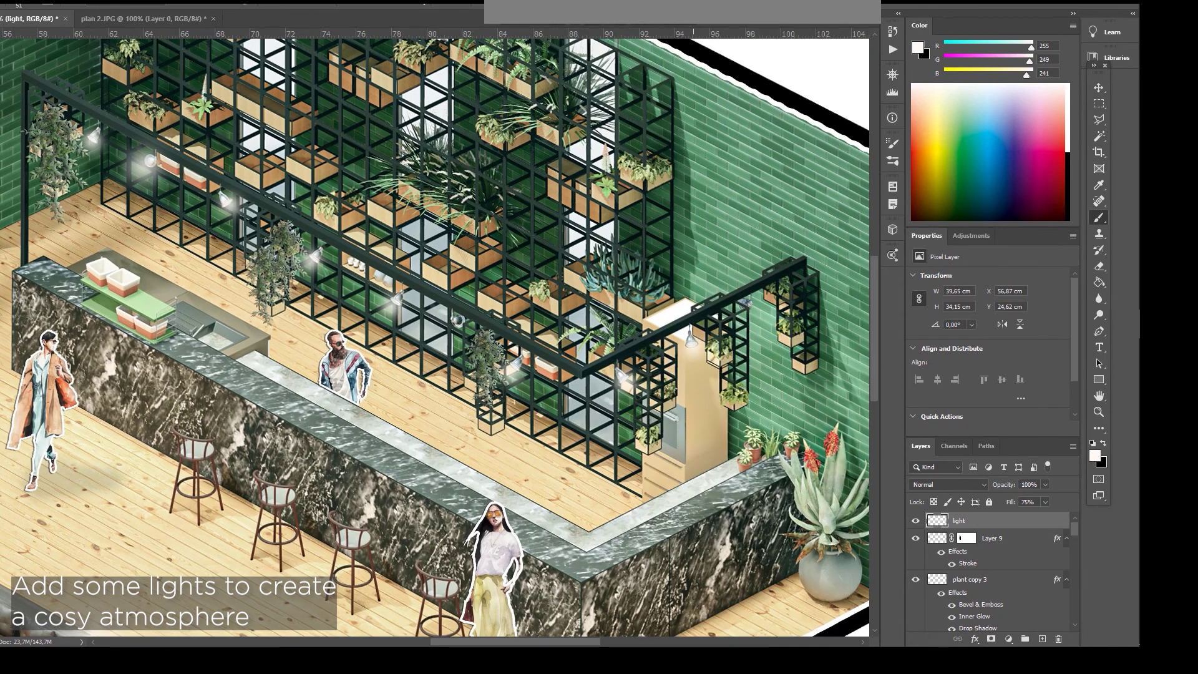
right_click_drag(742, 305, 742, 304, "alt")
left_click(741, 305)
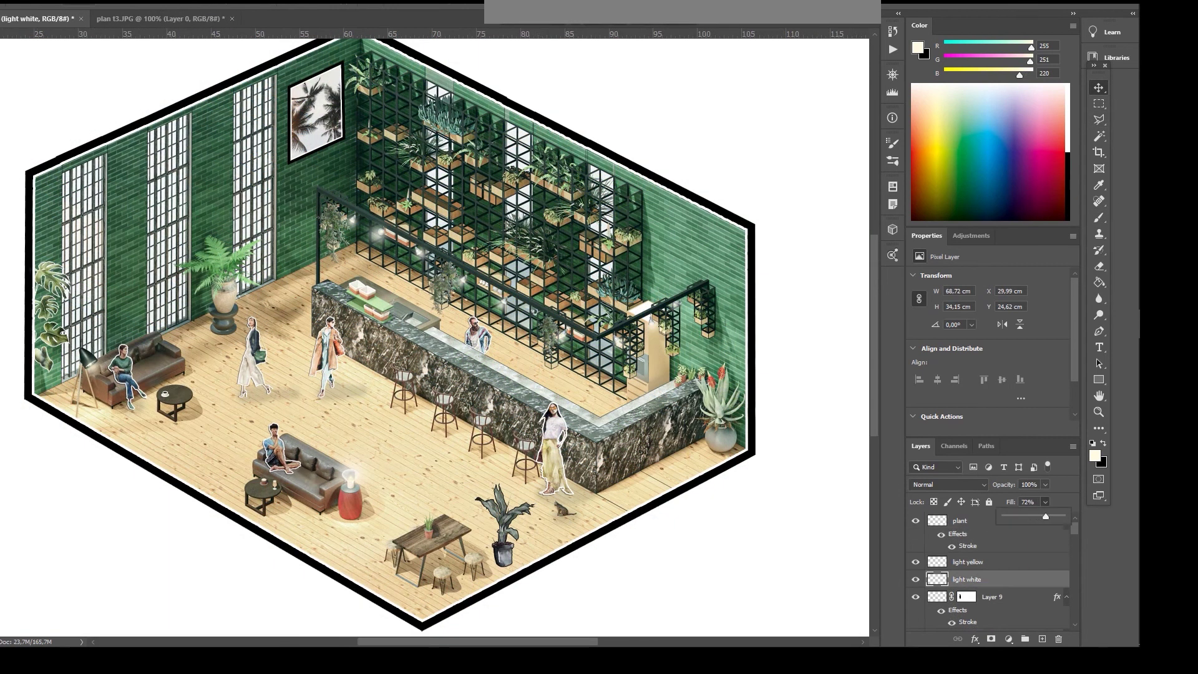
Set the fill of the "light white" layer to 52%.
left_click_drag(1046, 517, 1033, 516)
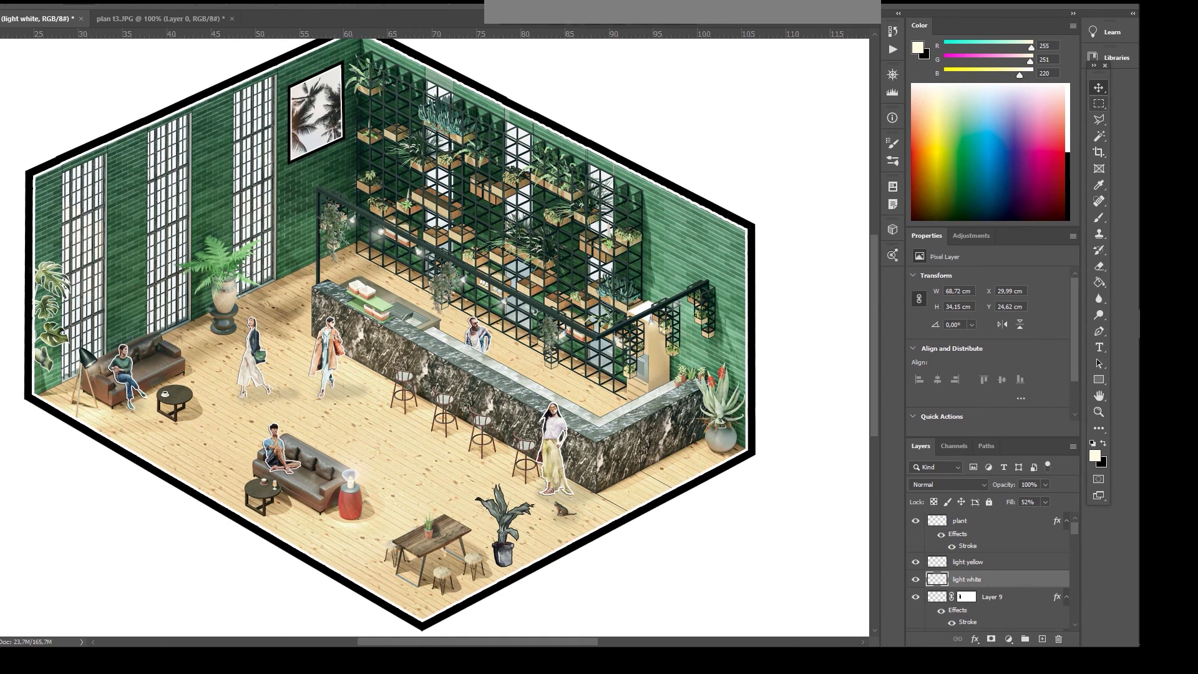